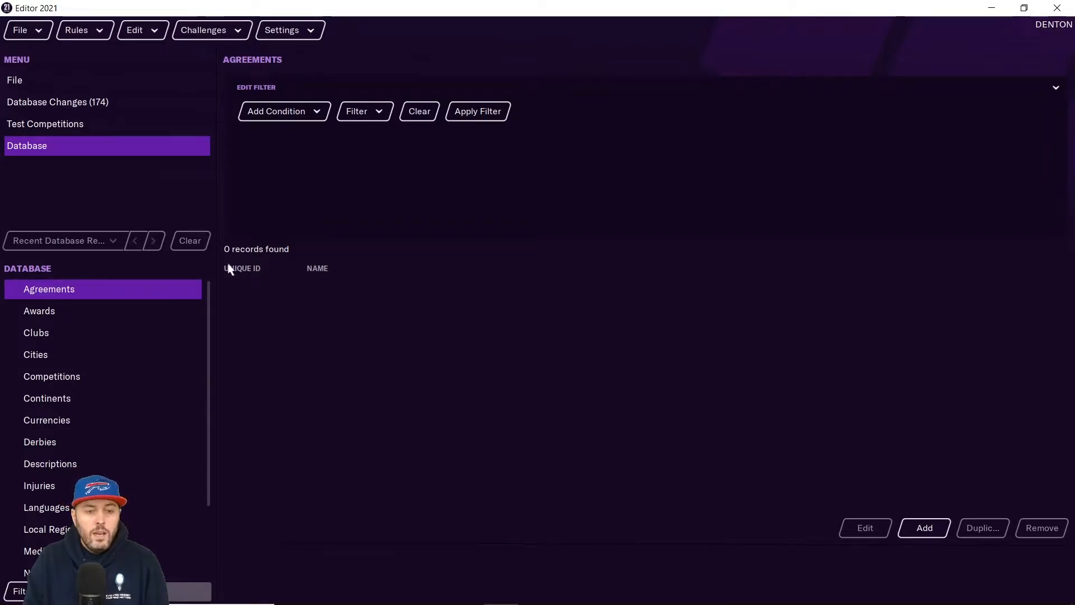
# Step: Add a new record of the Player type to the People database
pyautogui.moveTo(209, 311); pyautogui.dragTo(214, 384)
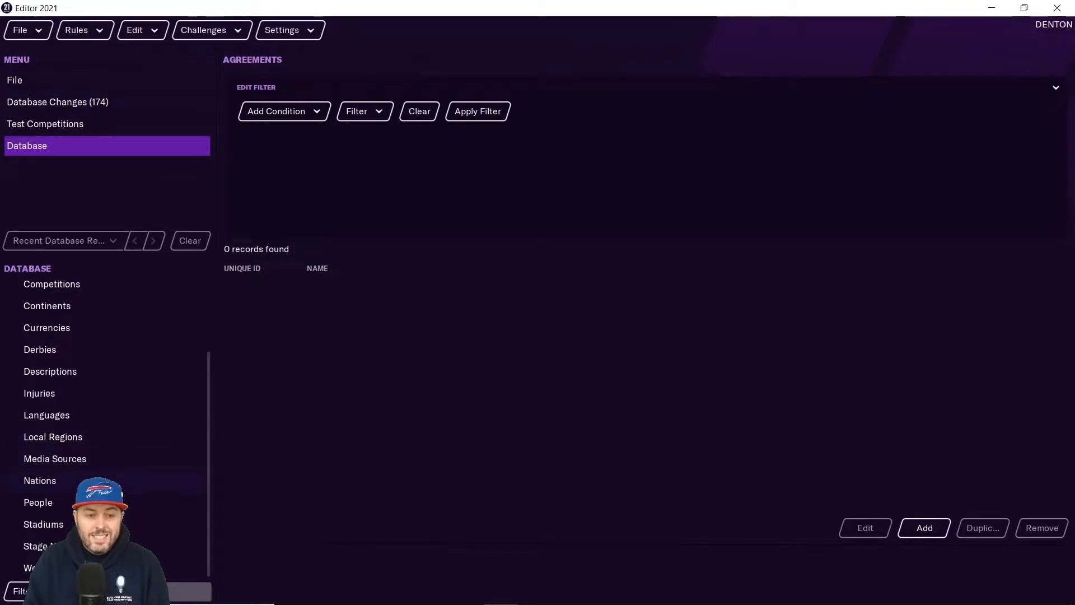
pyautogui.click(129, 502)
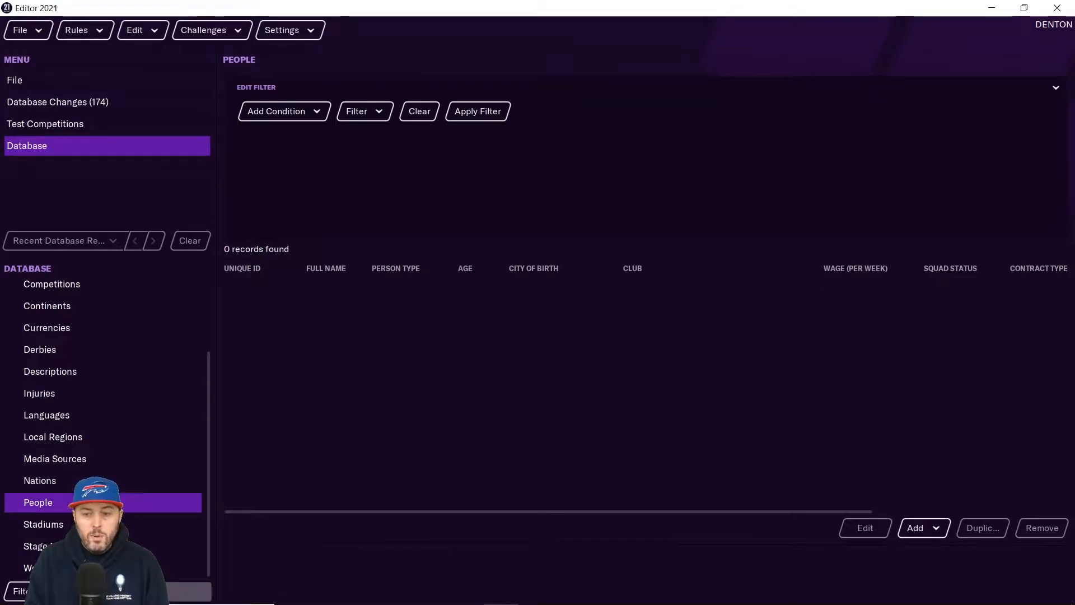
pyautogui.click(931, 529)
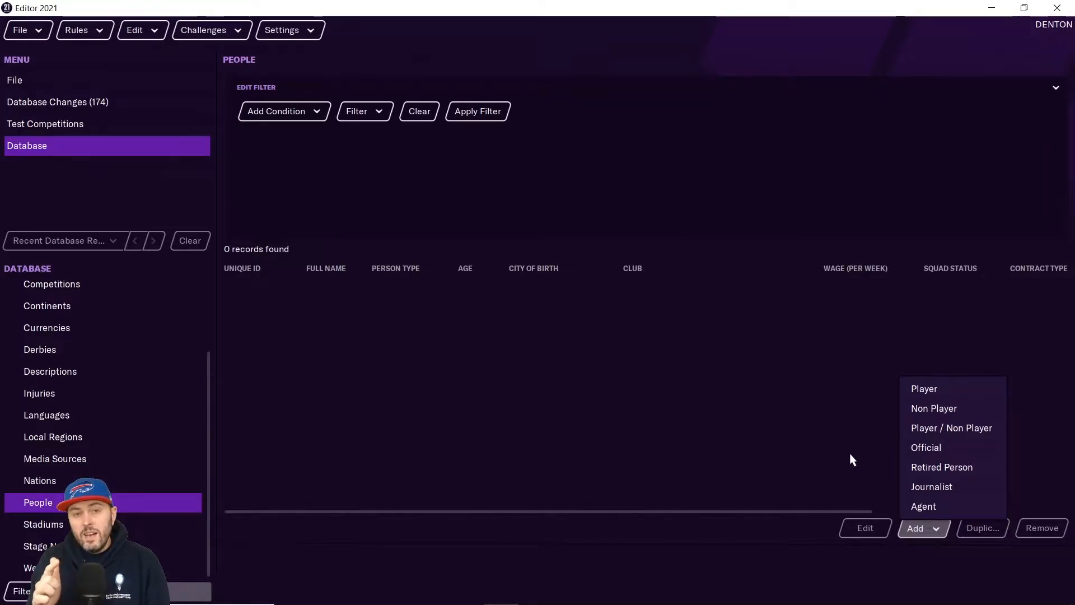
pyautogui.click(913, 392)
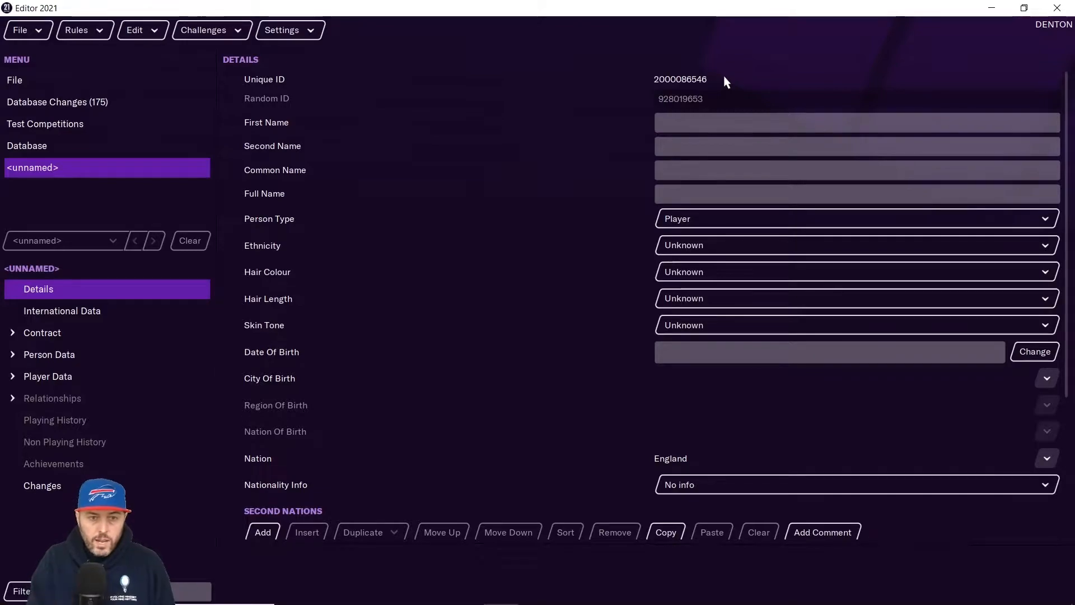
# Step: Fill in the player's name, birth date, Northern European ethnicity, Dark Brown 3 medium hair, Skin Tone 1, birth city Denton and Born In Nation status
pyautogui.click(718, 121)
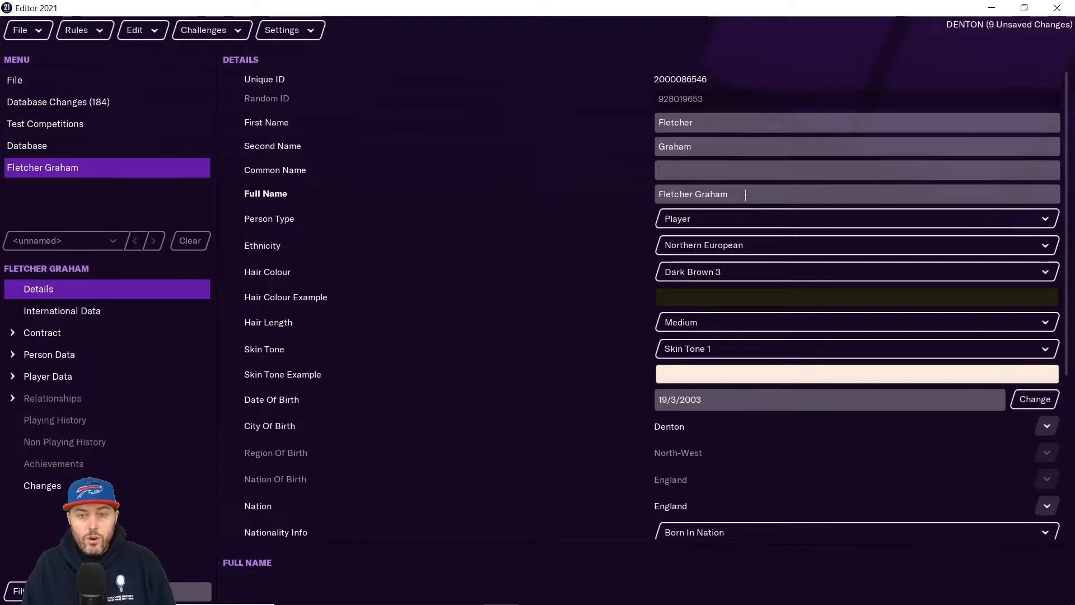
pyautogui.click(734, 251)
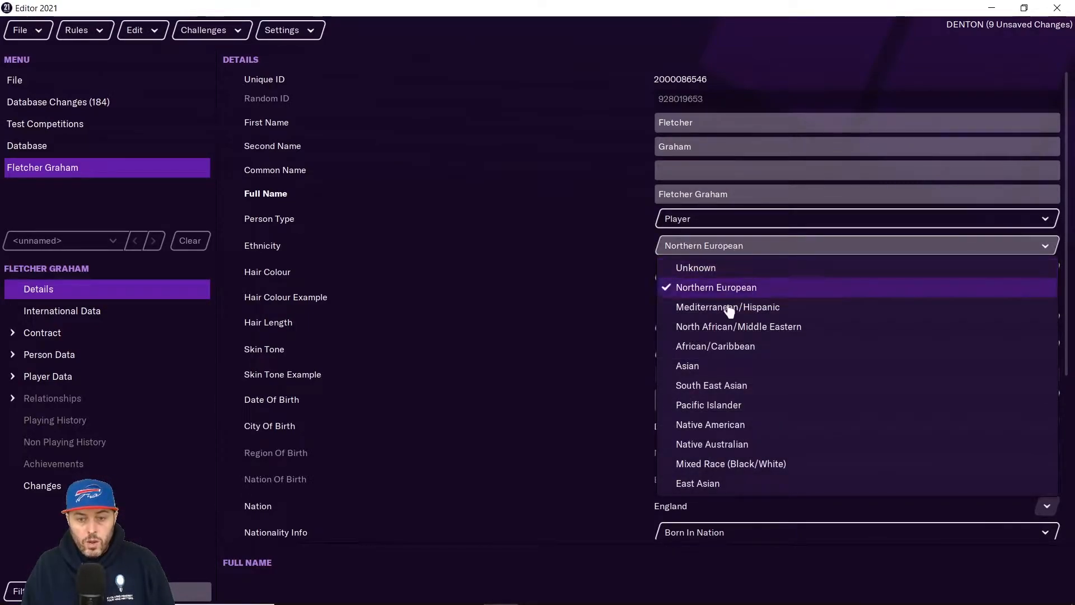
pyautogui.click(644, 280)
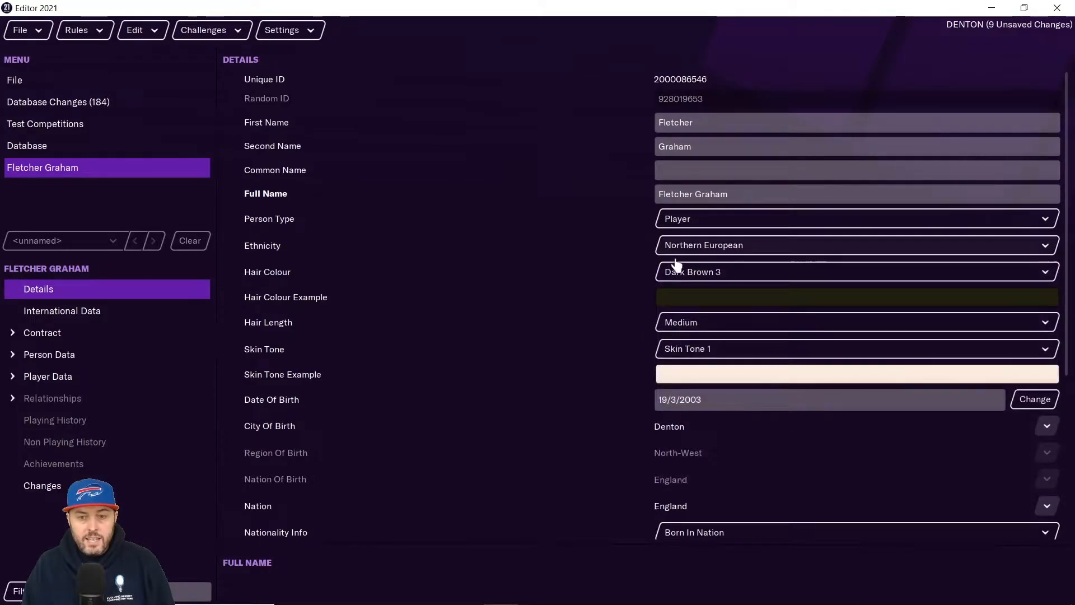
pyautogui.click(699, 275)
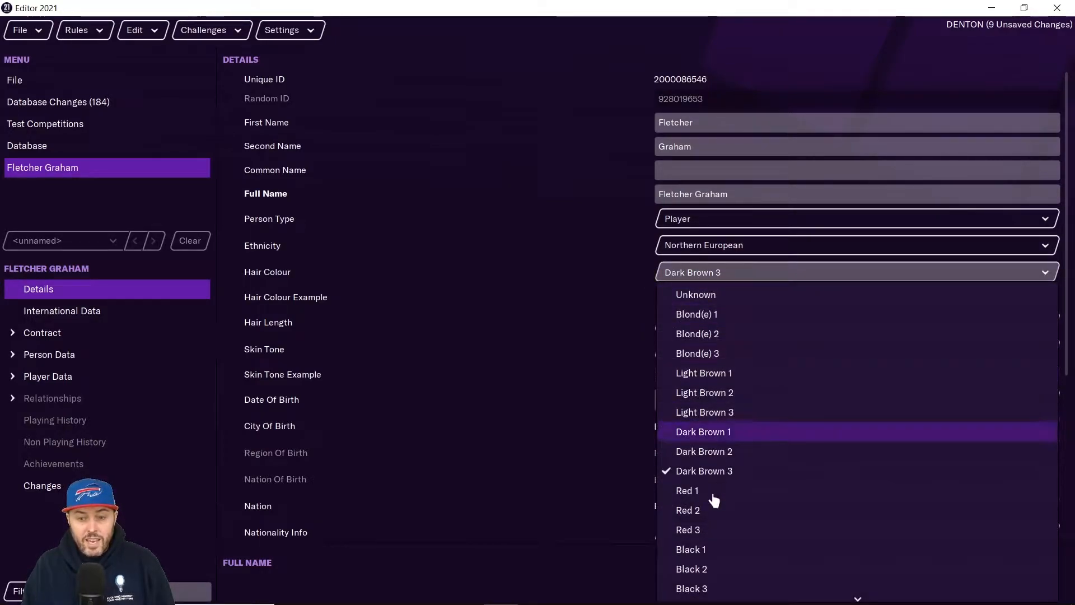
pyautogui.click(643, 278)
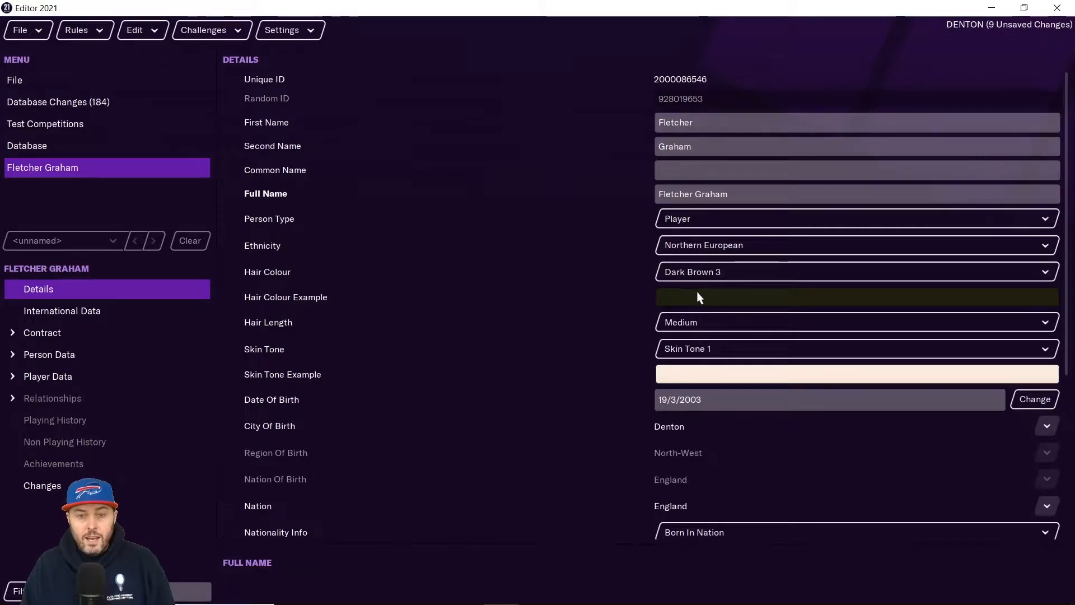
pyautogui.click(723, 324)
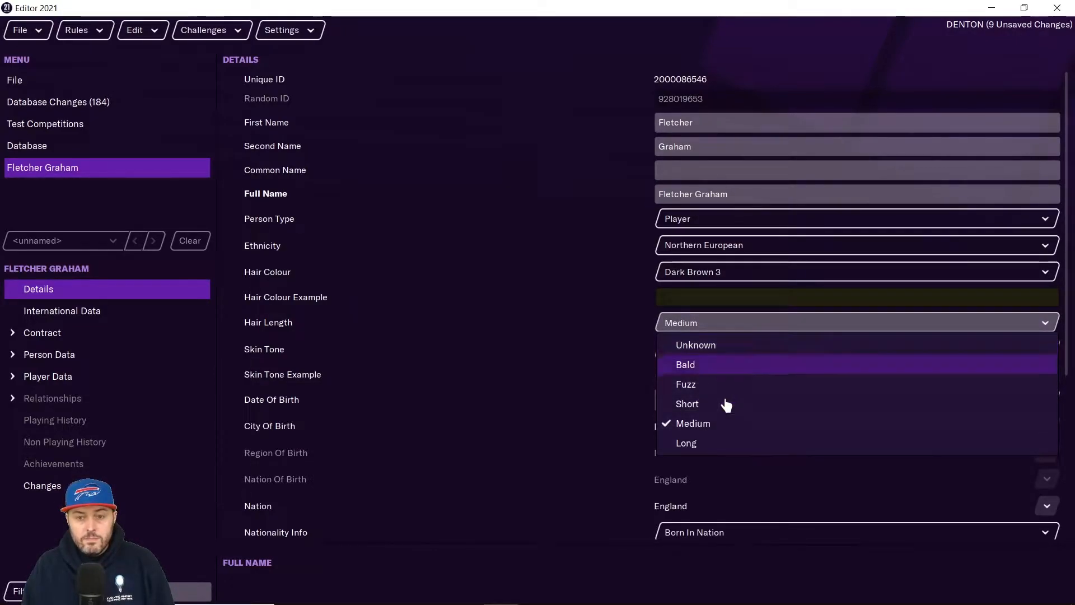
pyautogui.click(644, 300)
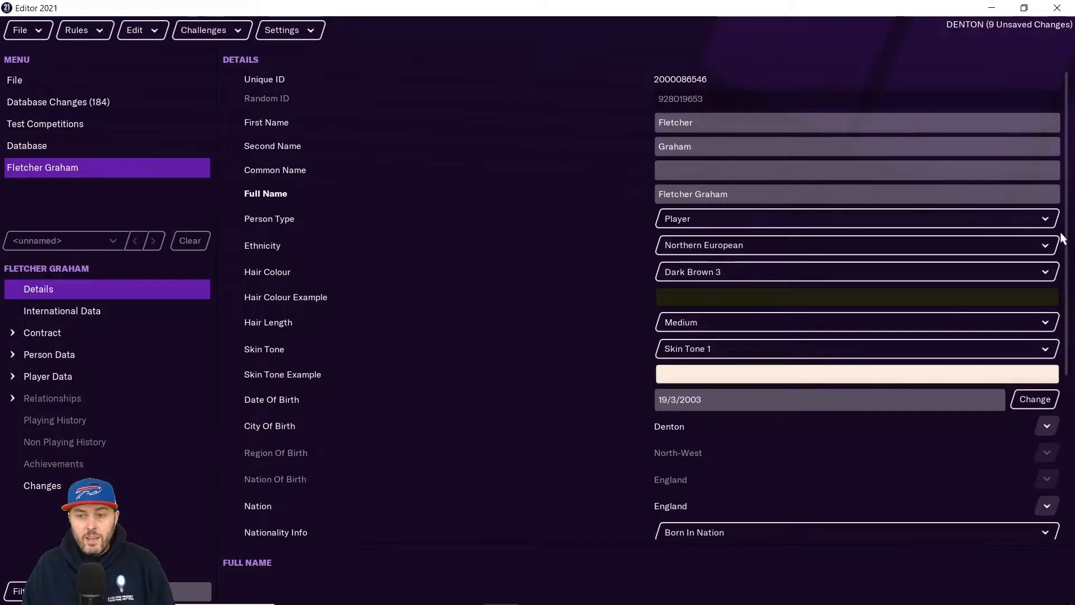
# Step: Add a blank second-nation entry to the player's details and open the agent choices
pyautogui.moveTo(1066, 244); pyautogui.dragTo(1059, 401)
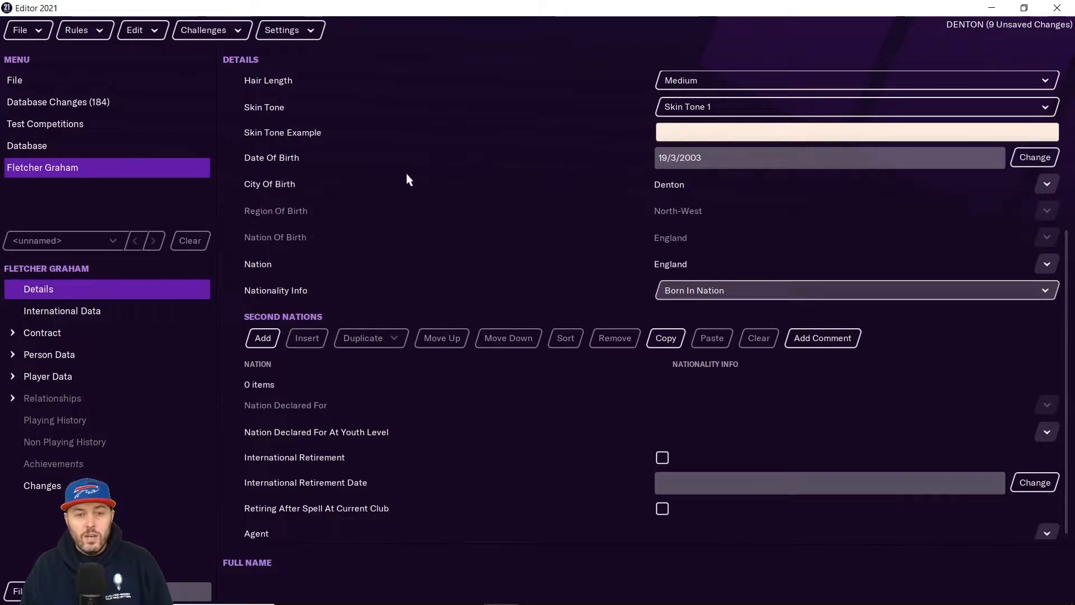
pyautogui.click(272, 339)
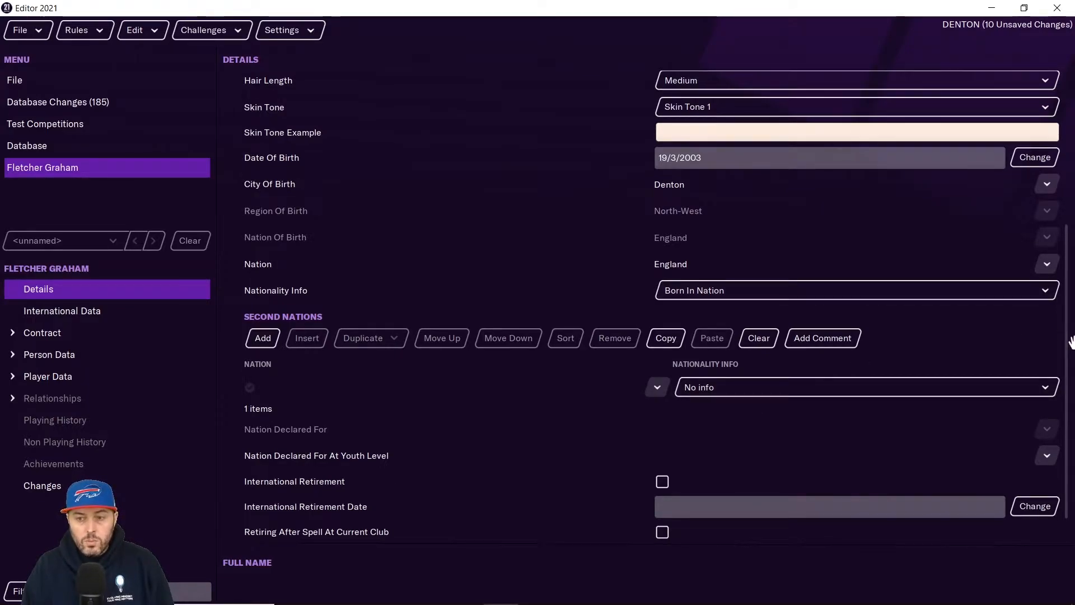
pyautogui.scroll(-1, 1064, 353)
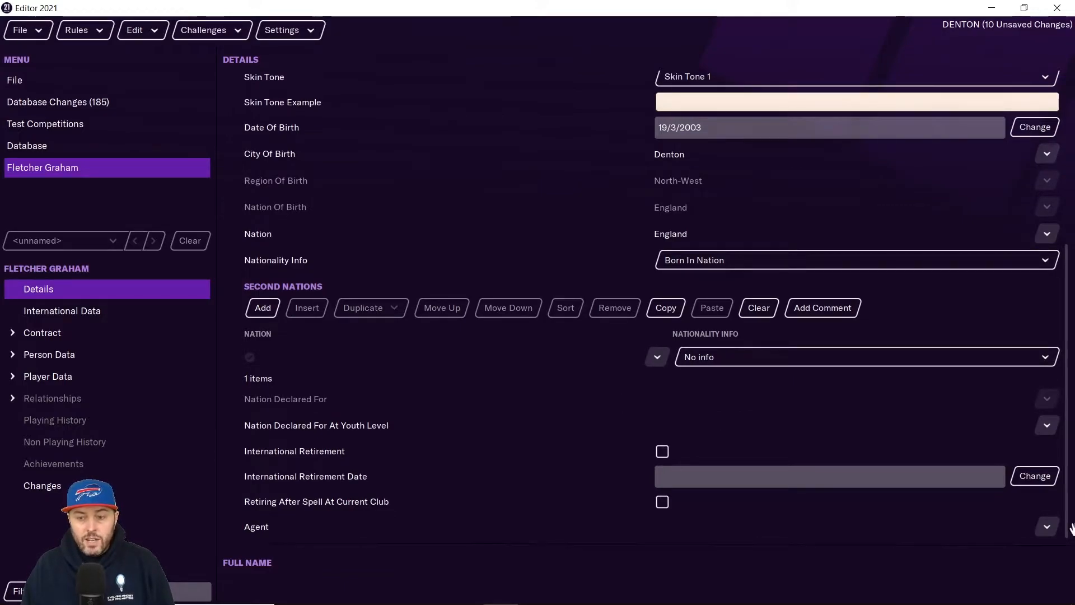
pyautogui.click(1047, 527)
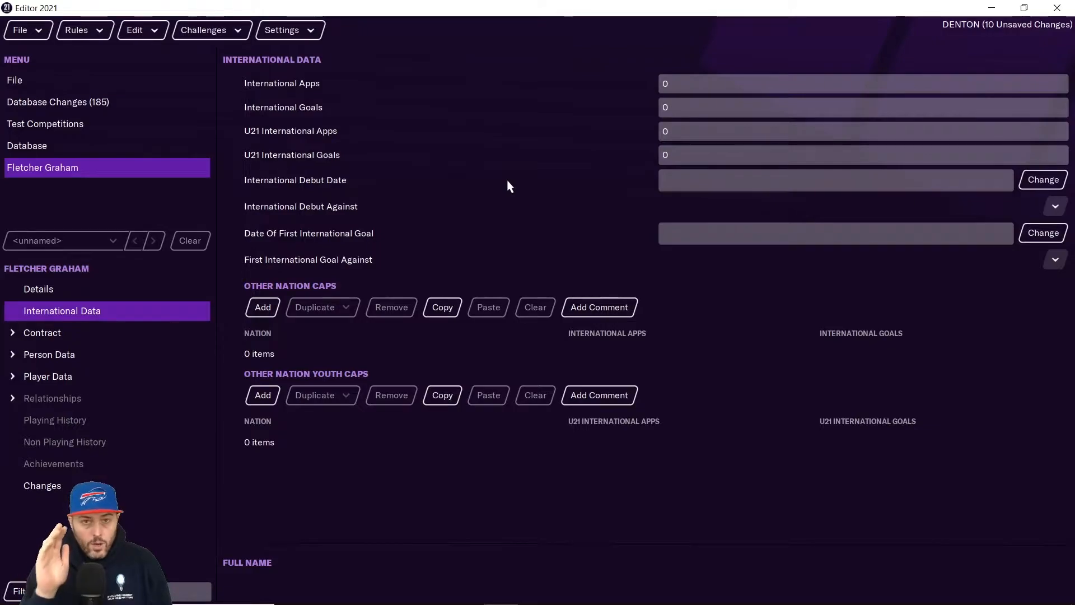
# Step: In the player's club contract, search clubs whose name contains "denton" and assign Denton Town FC
pyautogui.click(112, 333)
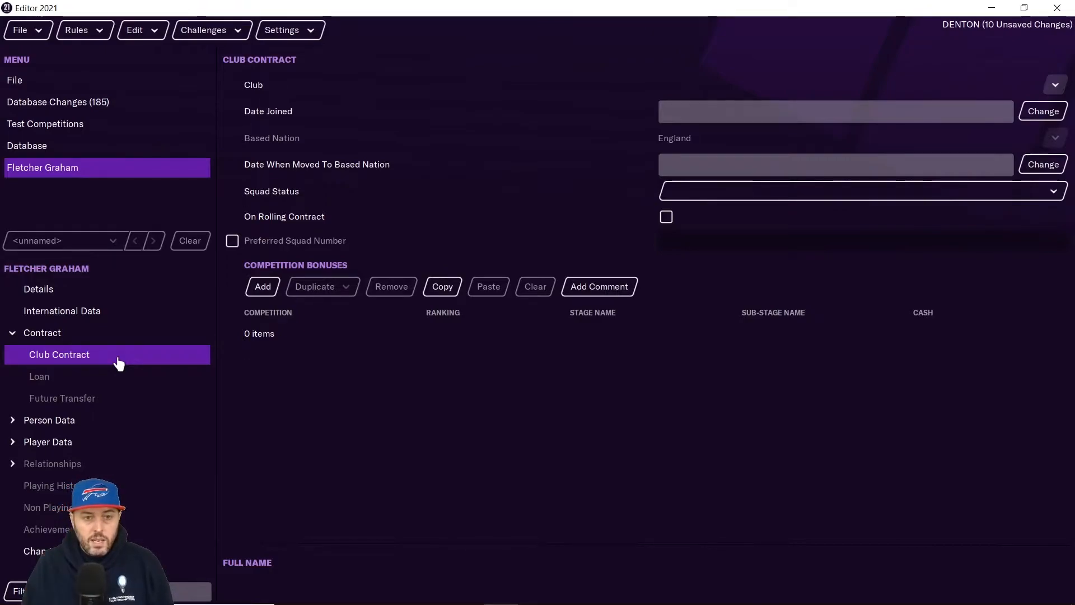
pyautogui.click(1059, 91)
pyautogui.click(1050, 106)
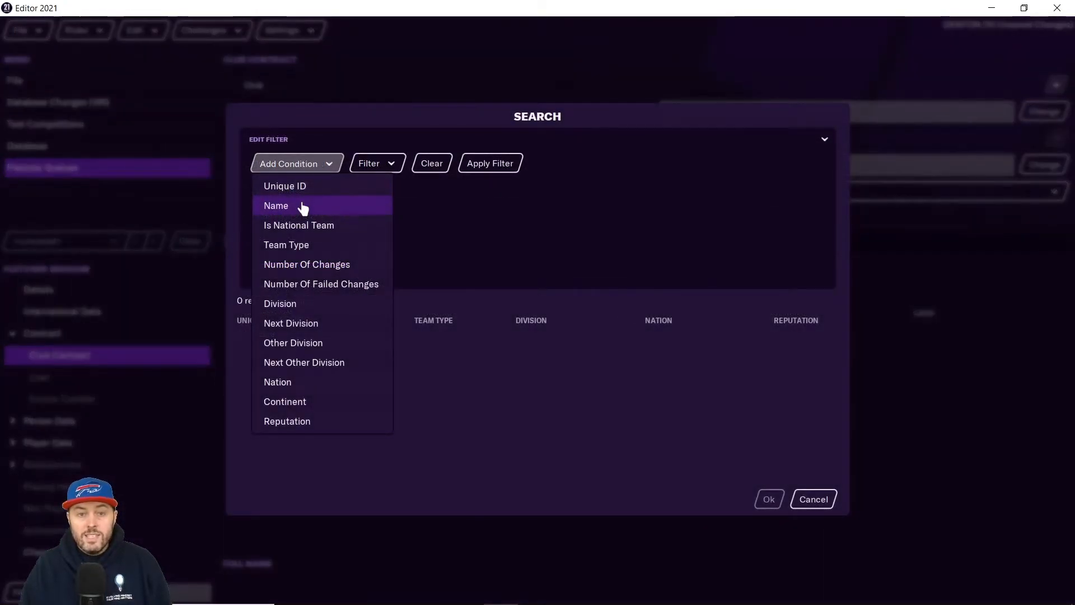
pyautogui.click(303, 206)
pyautogui.click(608, 181)
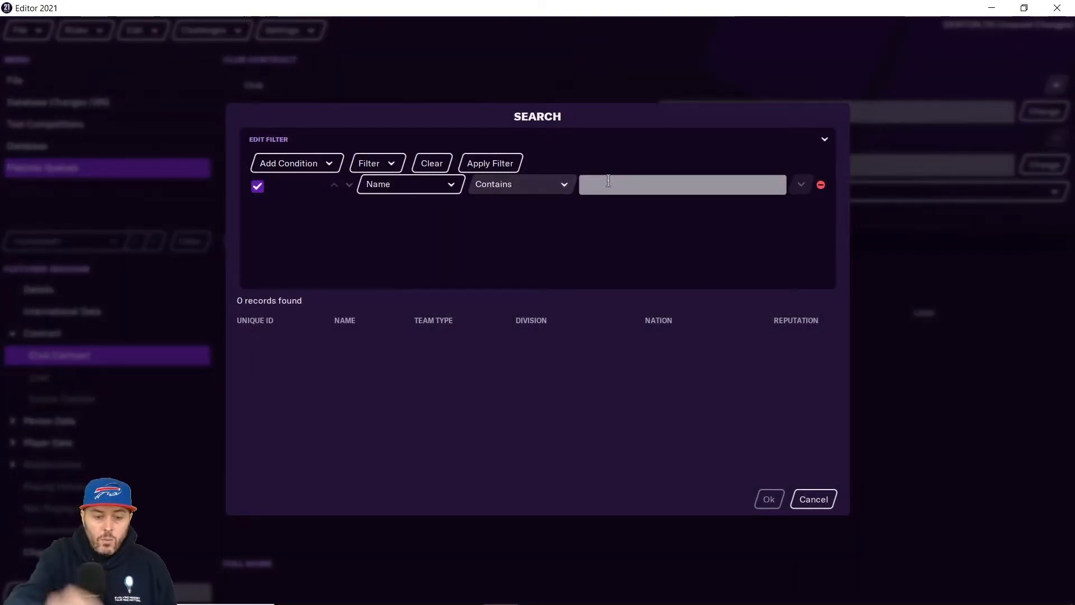
pyautogui.write('denton')
pyautogui.press('Return')
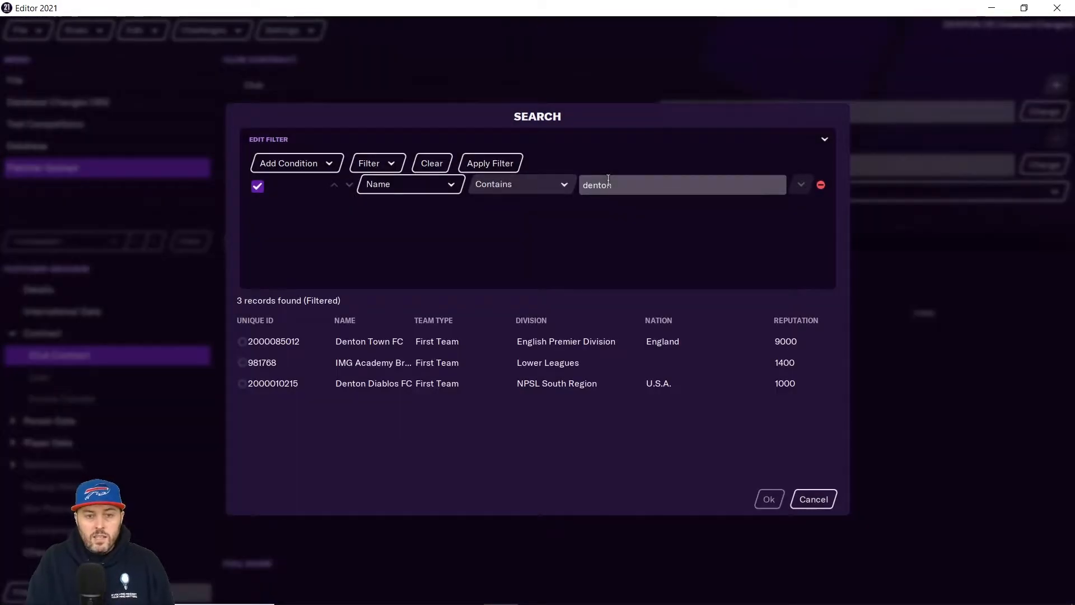
pyautogui.doubleClick(375, 345)
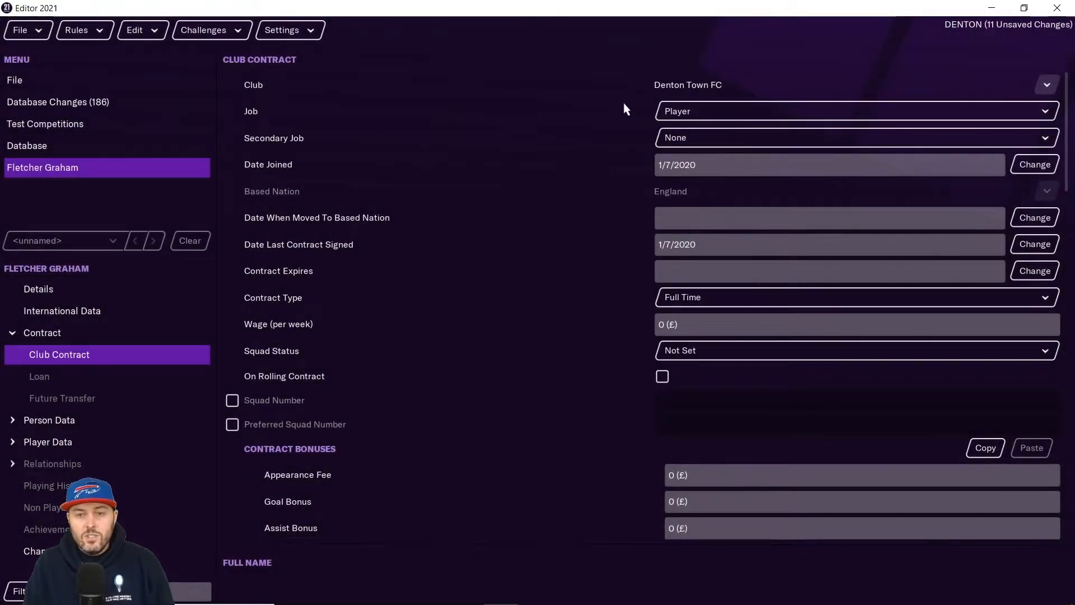
# Step: Set the contract's expiry to 30/6/2024, weekly wage to £25,000, squad status to First Team, and squad and preferred numbers to 7
pyautogui.click(680, 115)
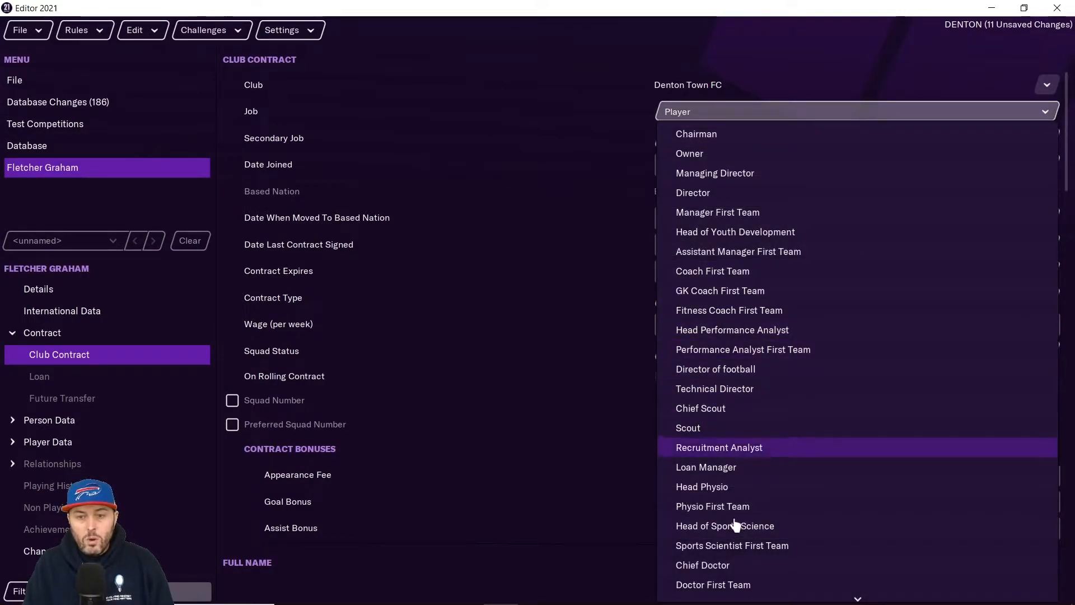
pyautogui.click(593, 109)
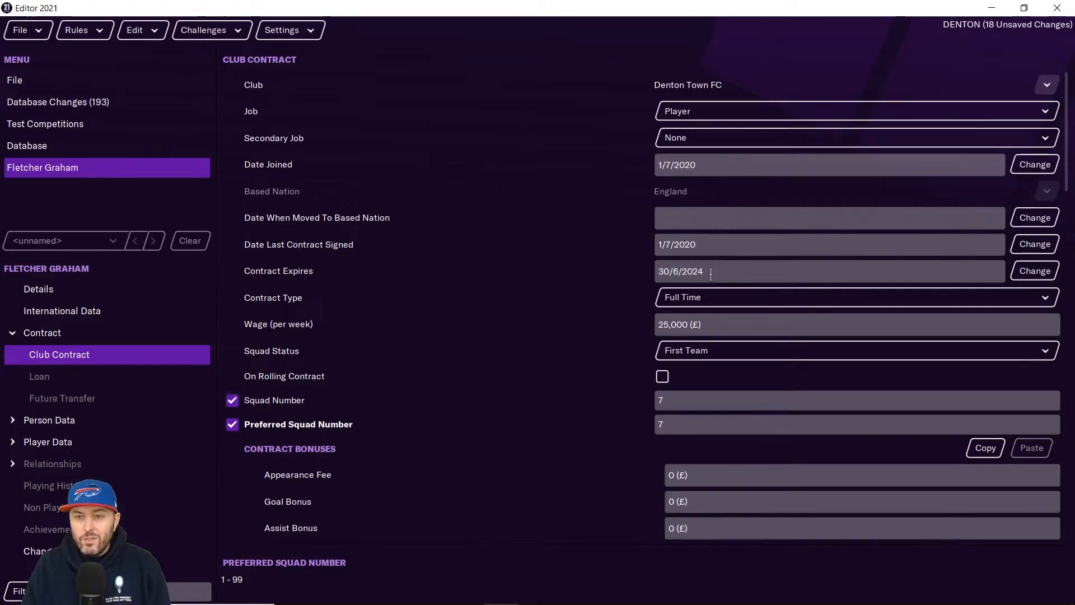
pyautogui.click(723, 355)
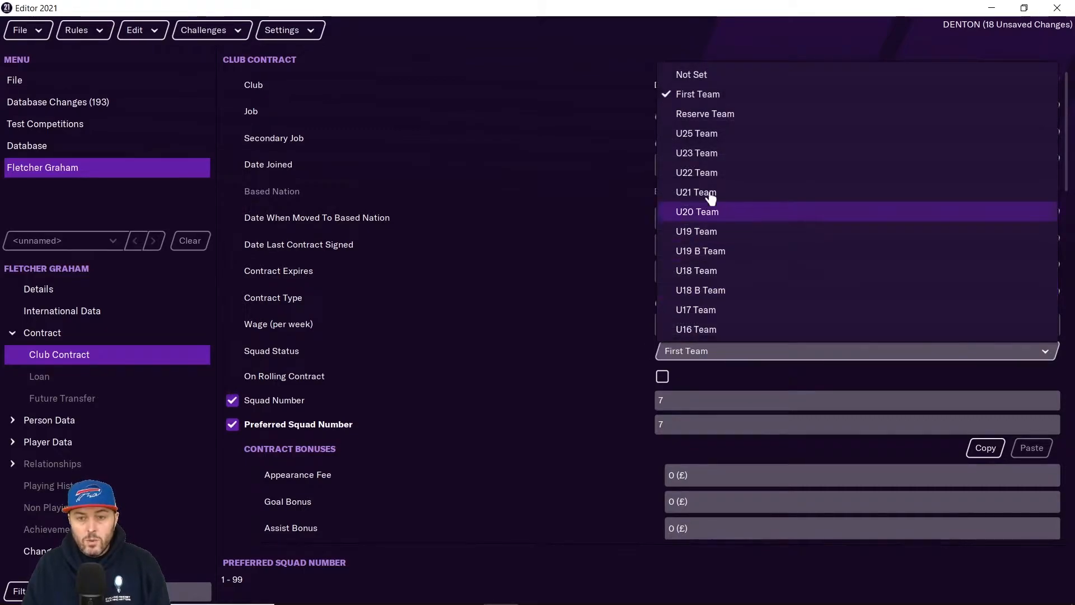
pyautogui.click(601, 153)
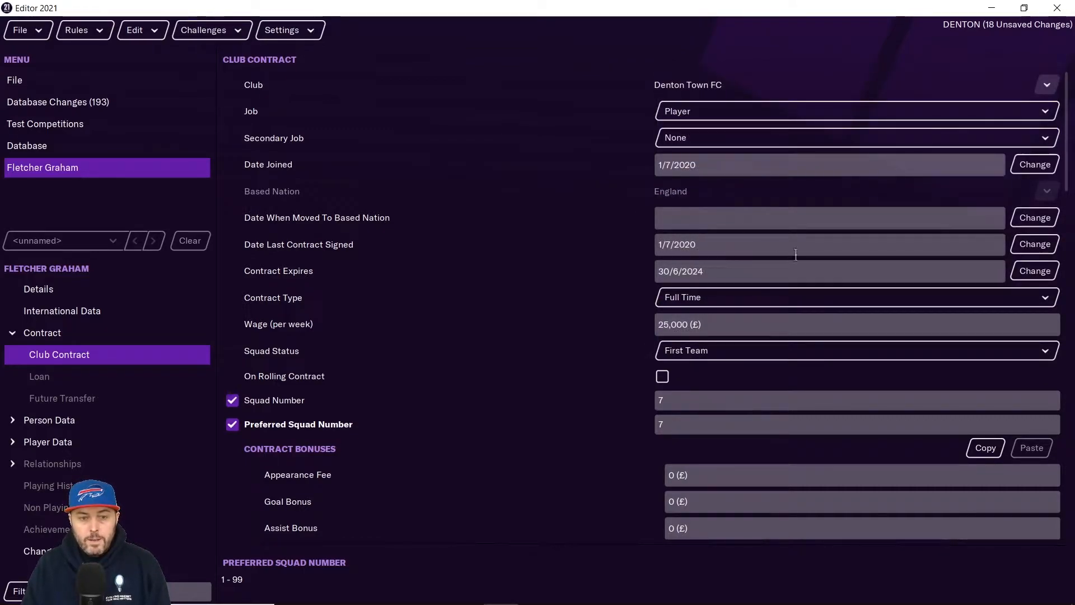
# Step: Enable the contract's general Minimum Fee Release Clause and set it to £200,000,000
pyautogui.scroll(-5, 1057, 111)
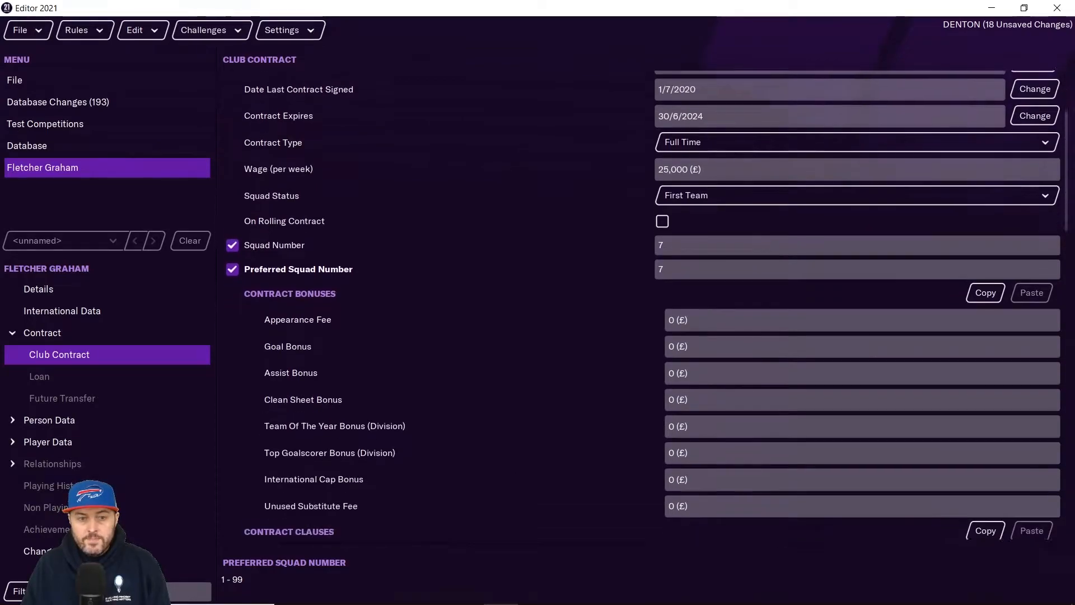
pyautogui.scroll(1, 387, 94)
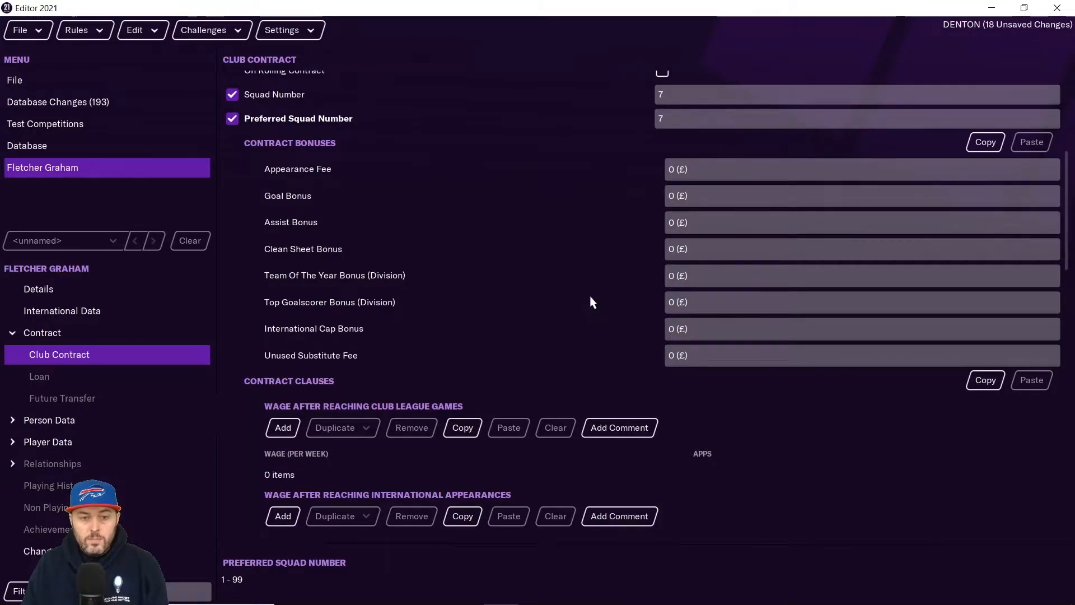
pyautogui.moveTo(1065, 183); pyautogui.dragTo(1072, 369)
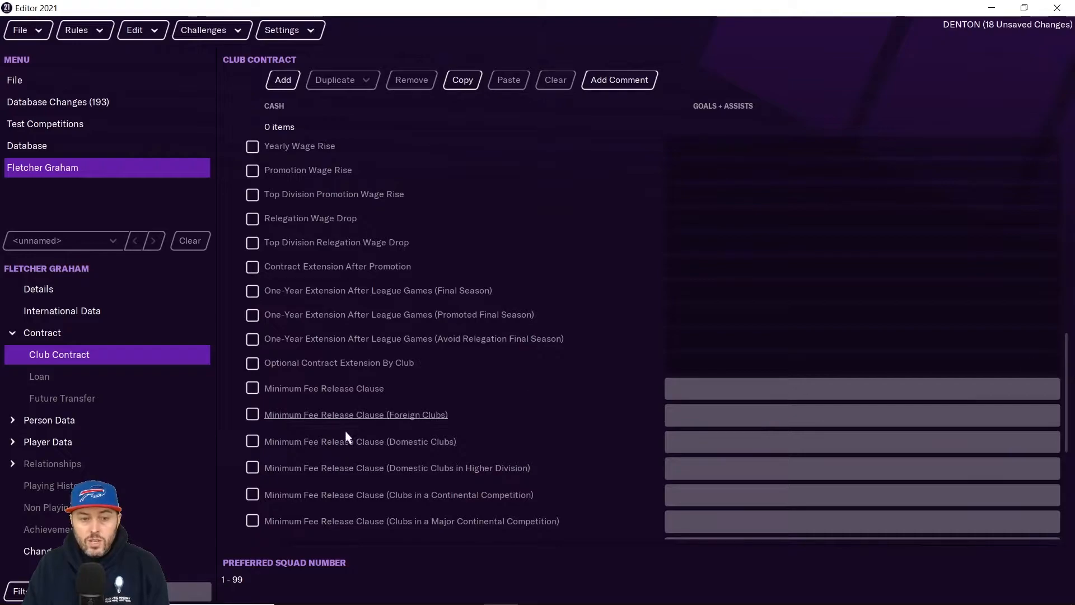
pyautogui.click(252, 388)
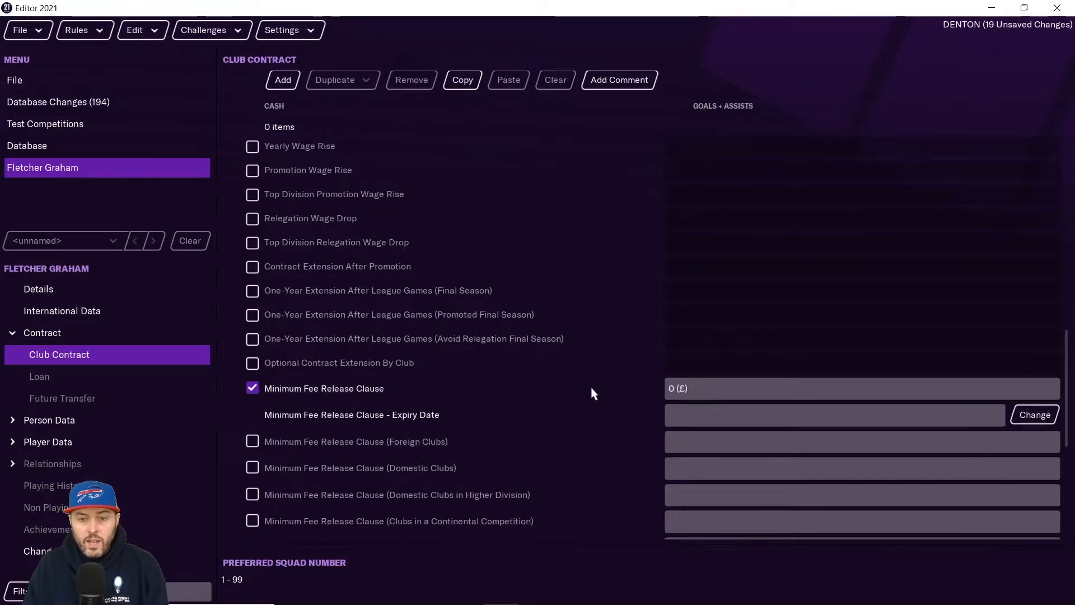
pyautogui.click(741, 390)
pyautogui.press('BackSpace')
pyautogui.write('200,000,000')
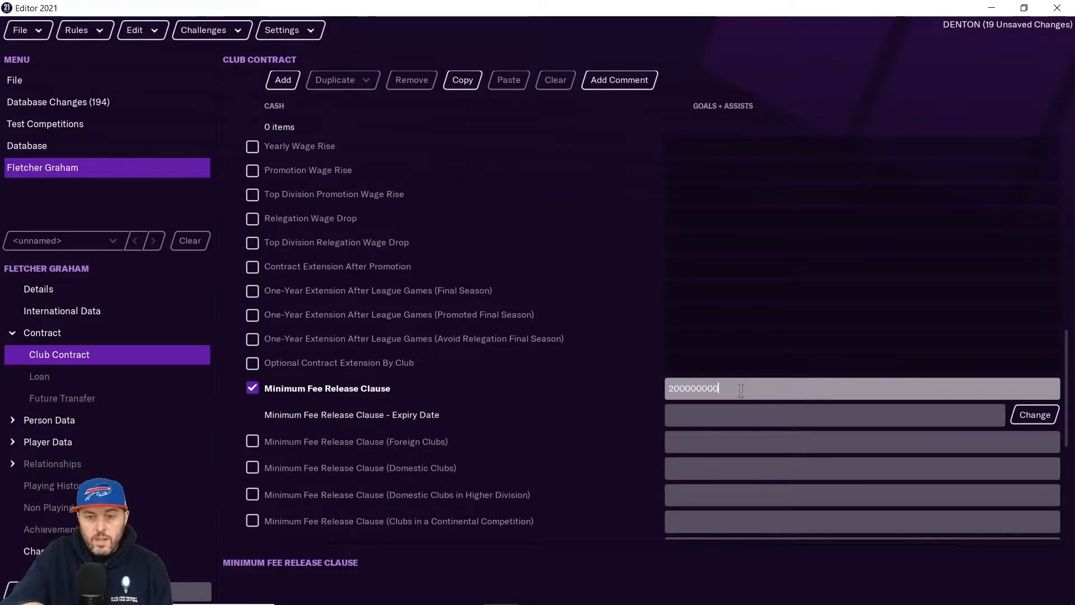
pyautogui.click(748, 419)
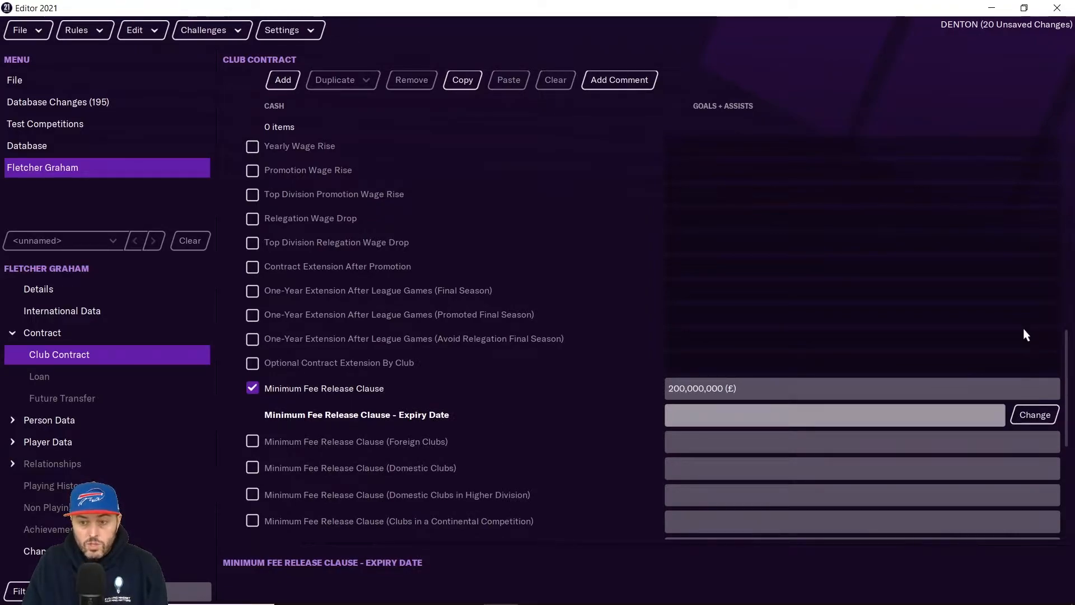
# Step: Review the remaining contract clauses and competition bonuses, along with the player's loan and future transfer settings
pyautogui.moveTo(1068, 372); pyautogui.dragTo(1070, 420)
pyautogui.scroll(-4, 579, 372)
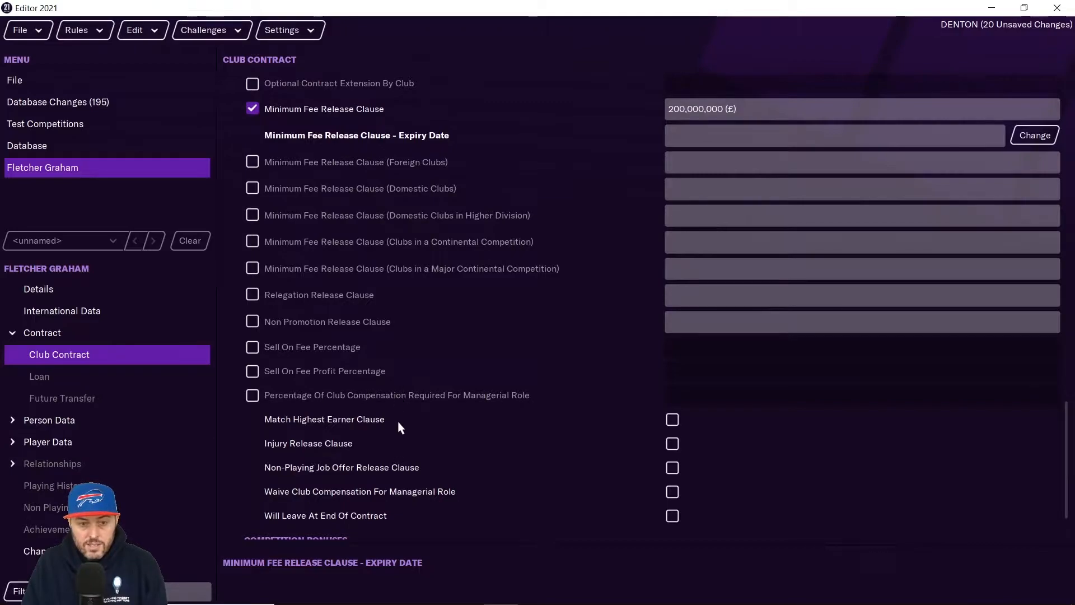
pyautogui.moveTo(1067, 451); pyautogui.dragTo(1070, 485)
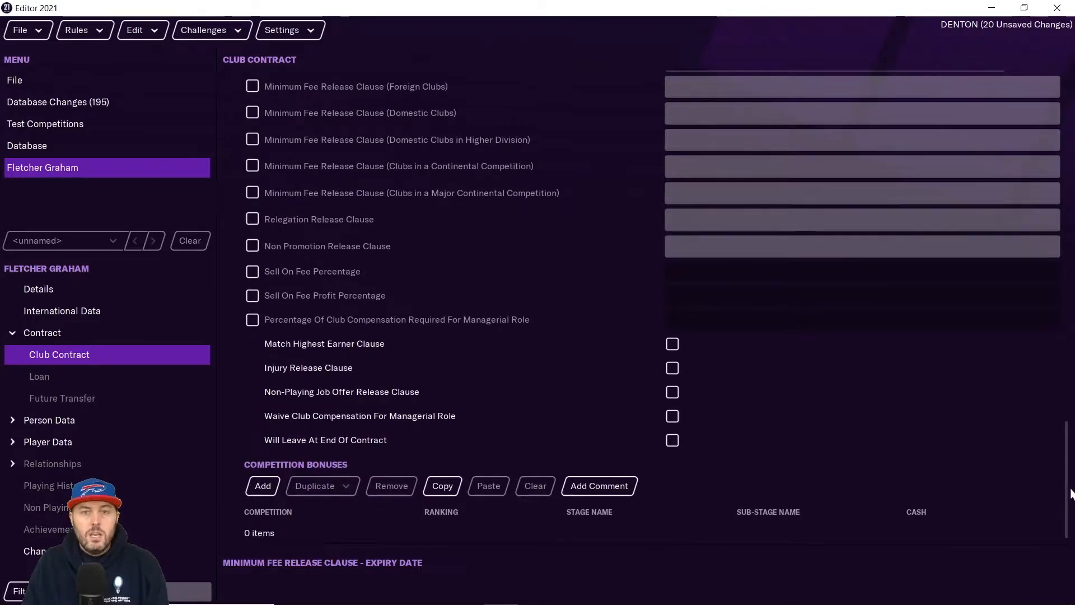
pyautogui.click(114, 389)
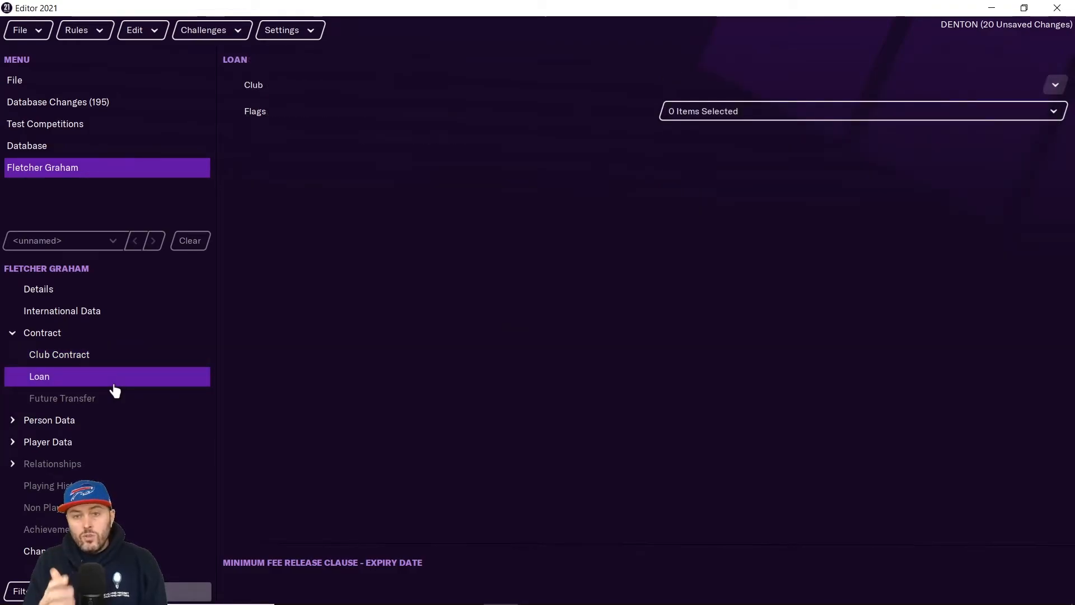
pyautogui.click(1055, 95)
pyautogui.click(1003, 80)
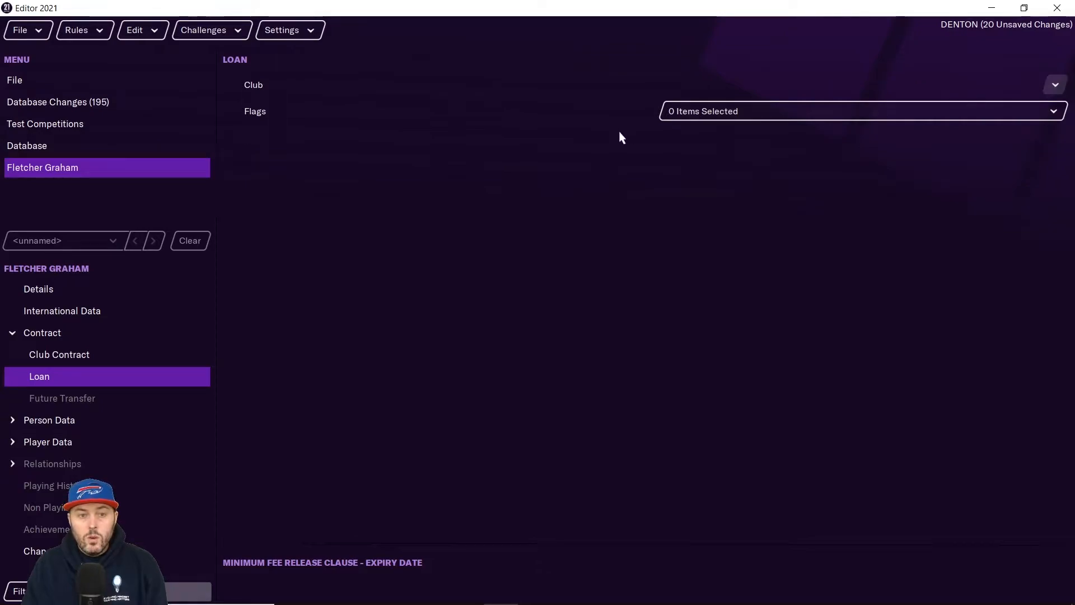
pyautogui.click(64, 405)
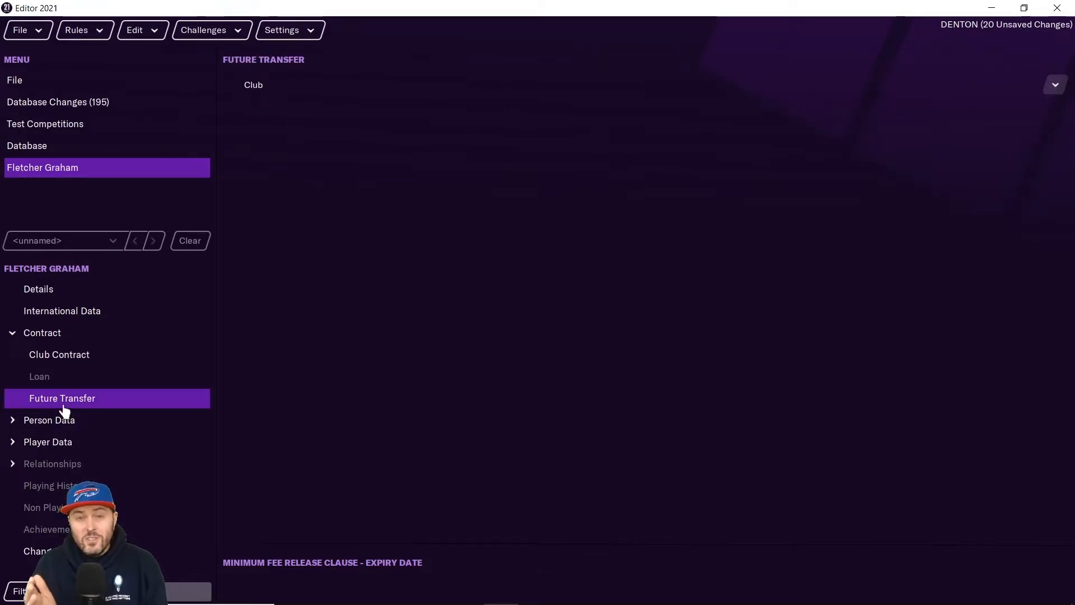
# Step: Examine the player's personal attributes, job preferences and retirements
pyautogui.click(64, 417)
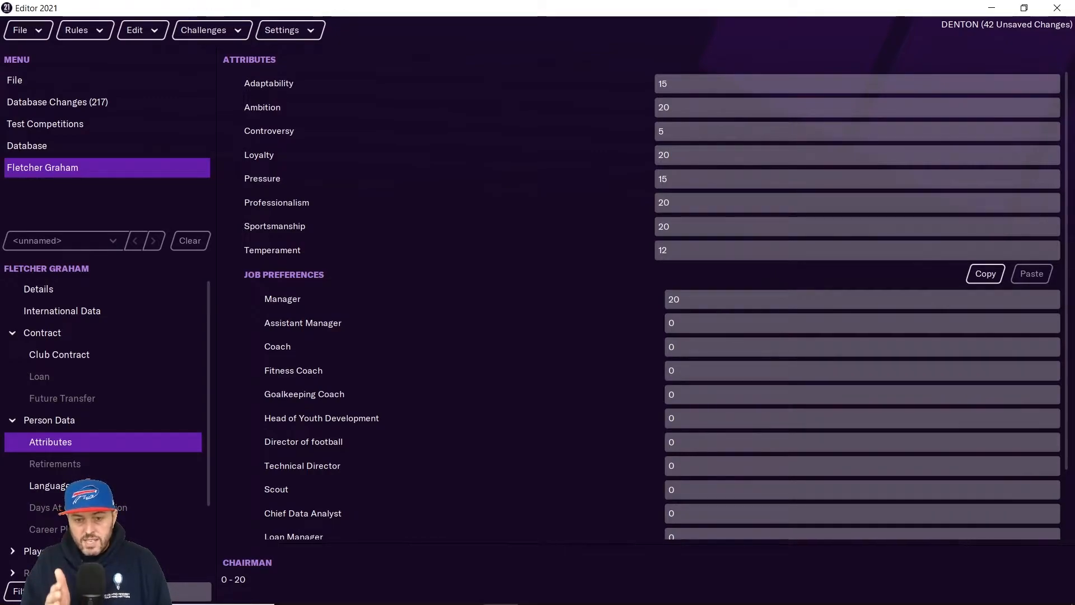
pyautogui.scroll(-2, 670, 271)
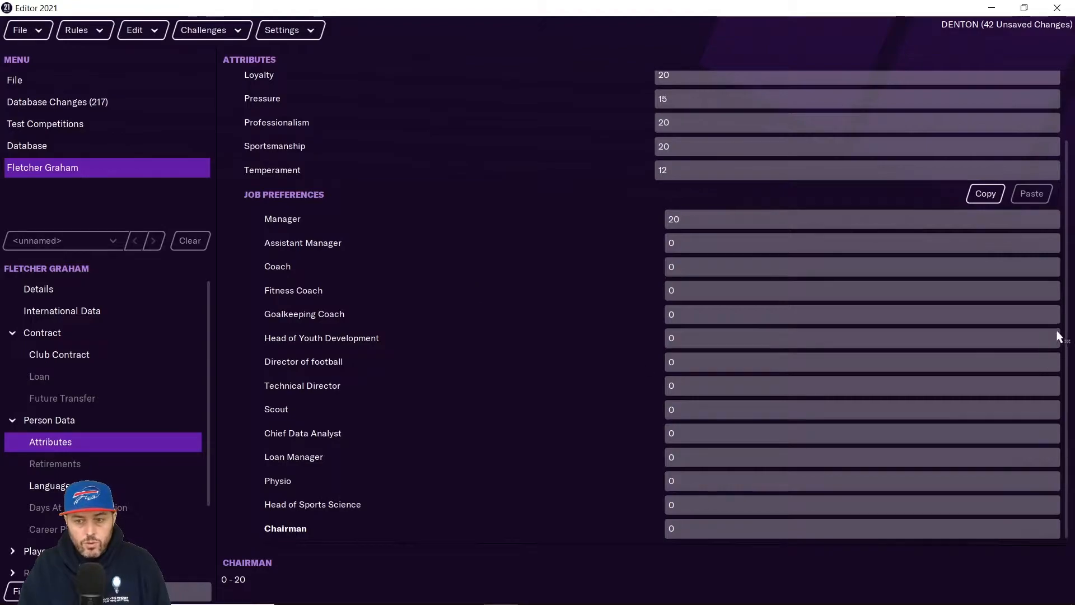
pyautogui.click(77, 469)
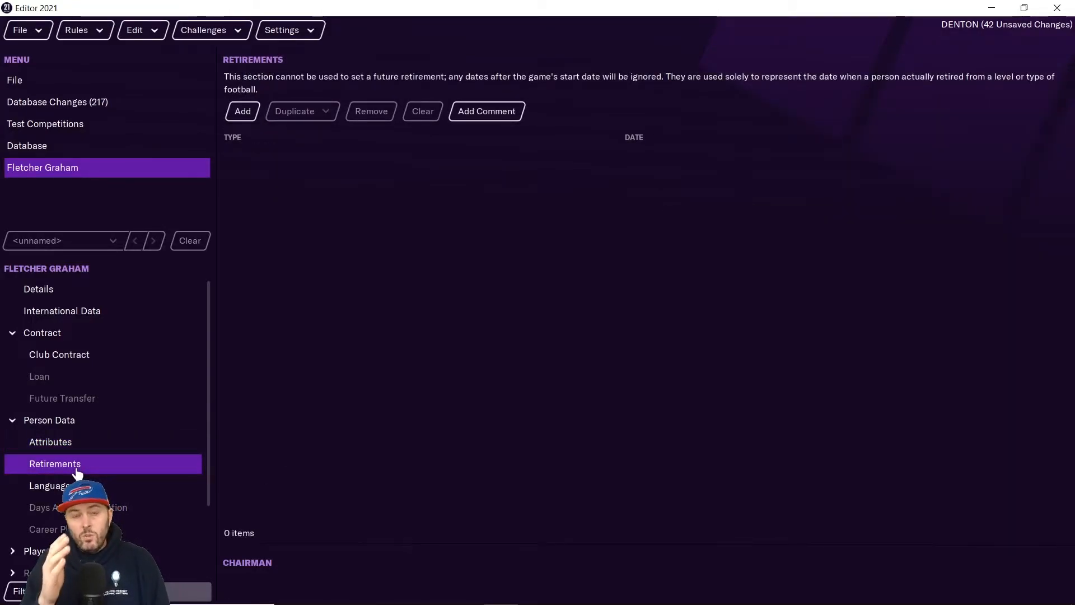
# Step: Add an additional language for the player, searching languages whose name contains German and assigning German
pyautogui.click(53, 487)
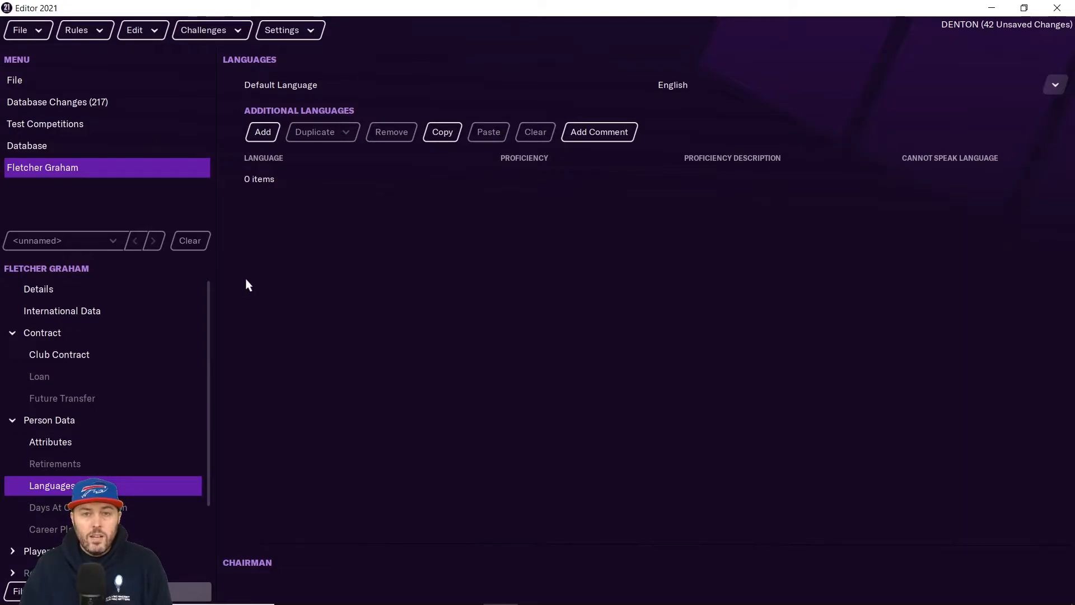
pyautogui.click(264, 135)
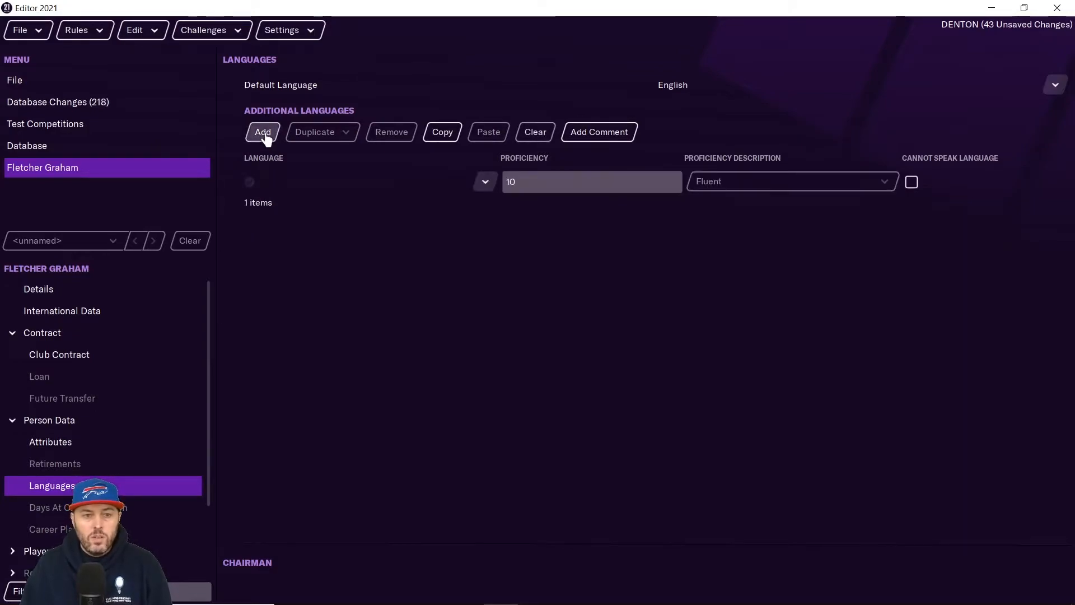
pyautogui.click(486, 187)
pyautogui.click(494, 204)
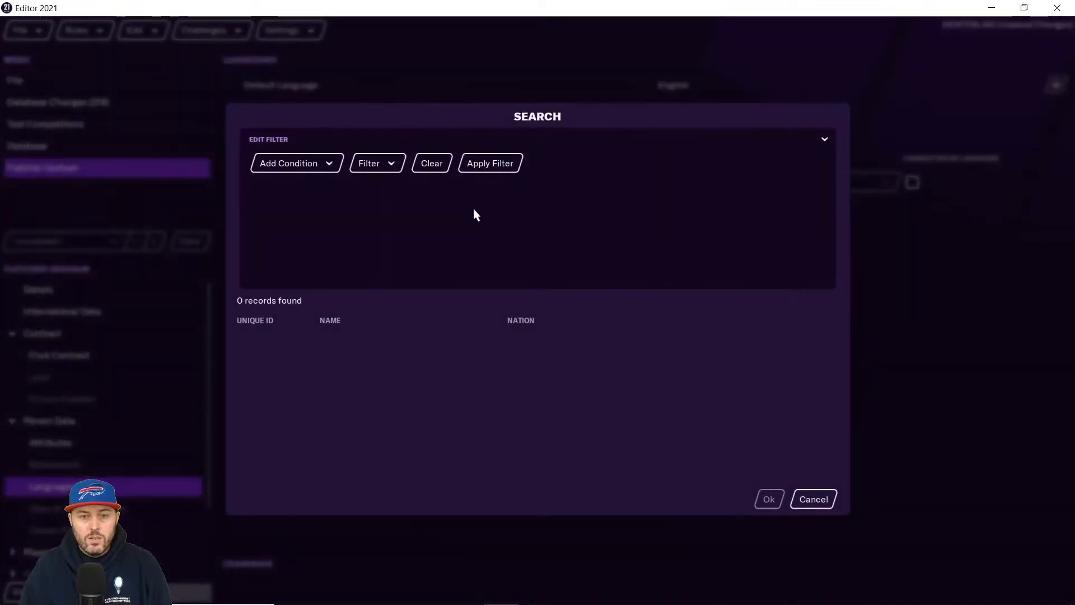
pyautogui.click(295, 167)
pyautogui.click(296, 204)
pyautogui.click(604, 187)
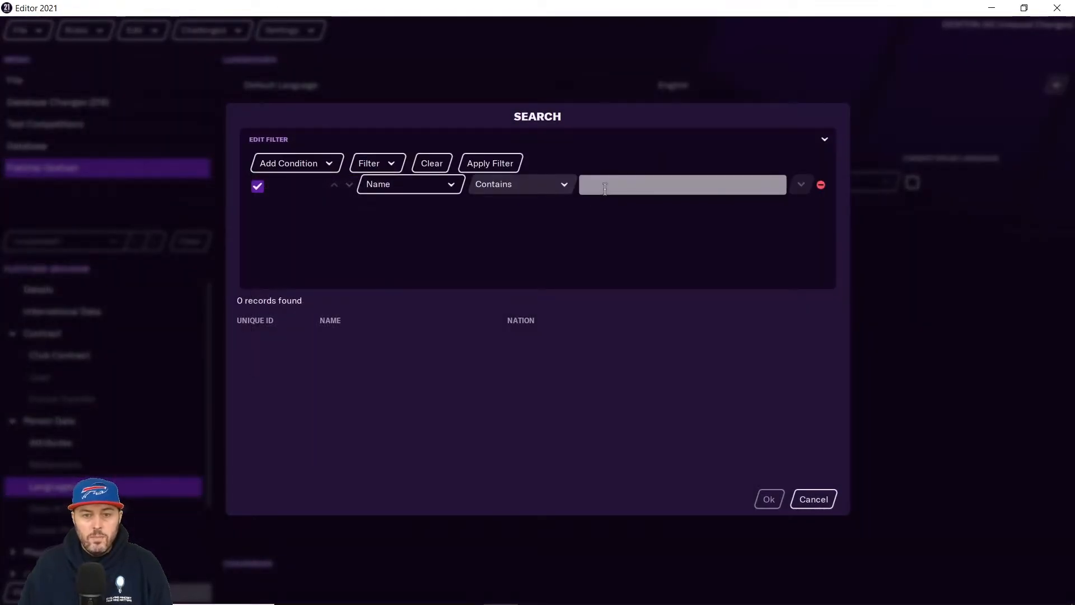
pyautogui.write('german')
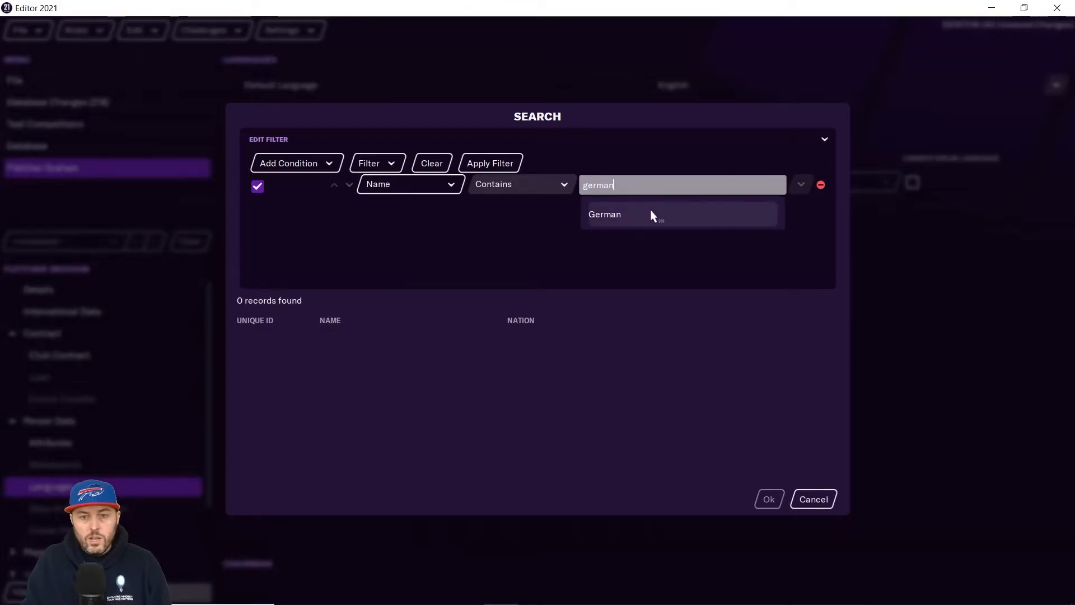
pyautogui.click(650, 211)
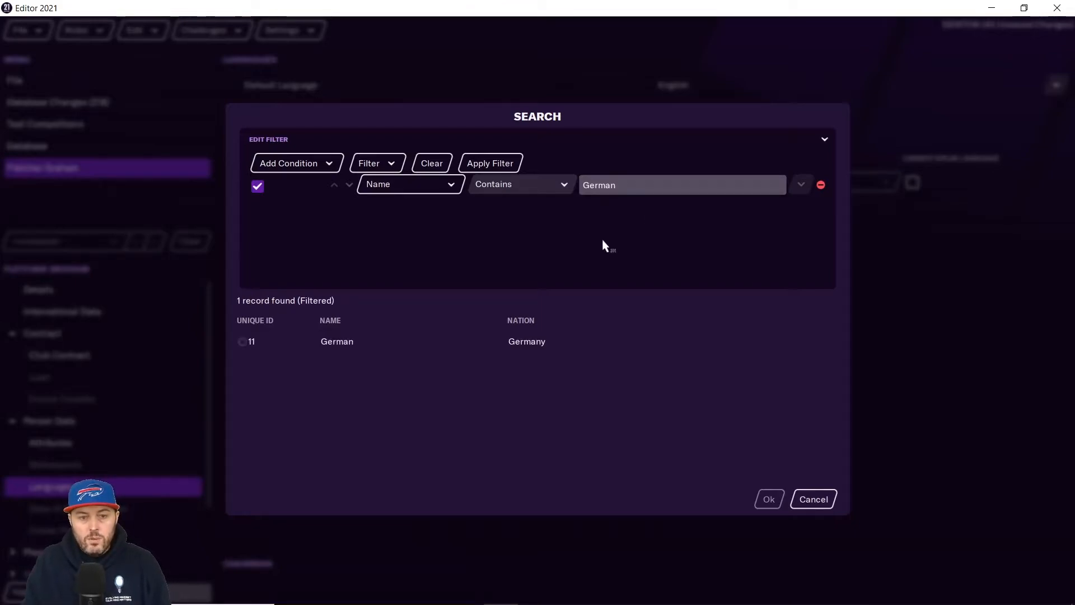
pyautogui.click(352, 346)
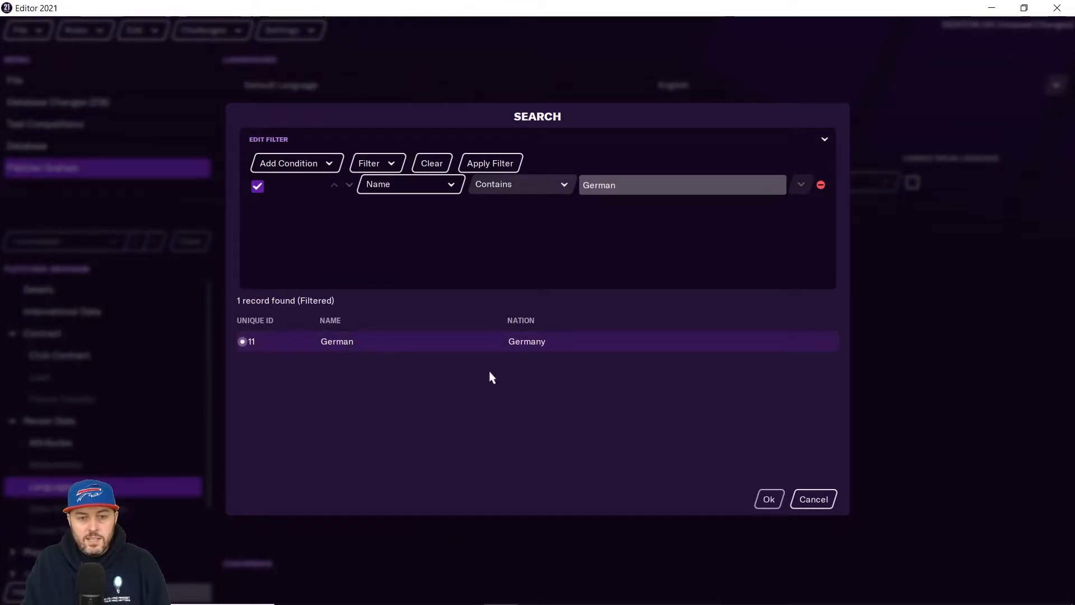
pyautogui.click(770, 499)
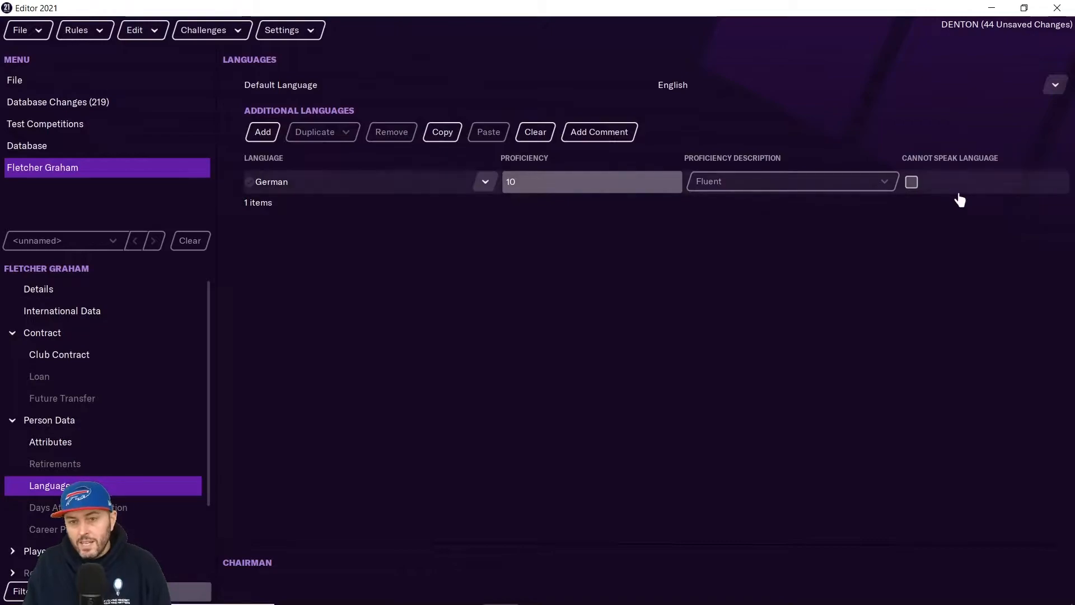
# Step: Add a career plan stating that the person wants to be a Player at the club Denton
pyautogui.scroll(-2, 149, 412)
pyautogui.click(149, 415)
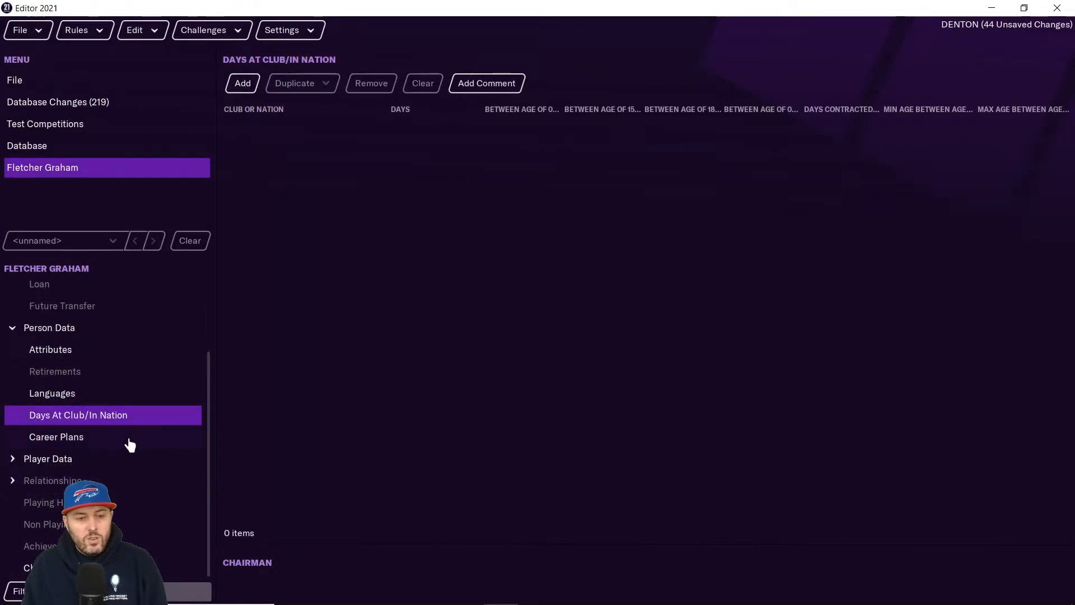
pyautogui.click(131, 440)
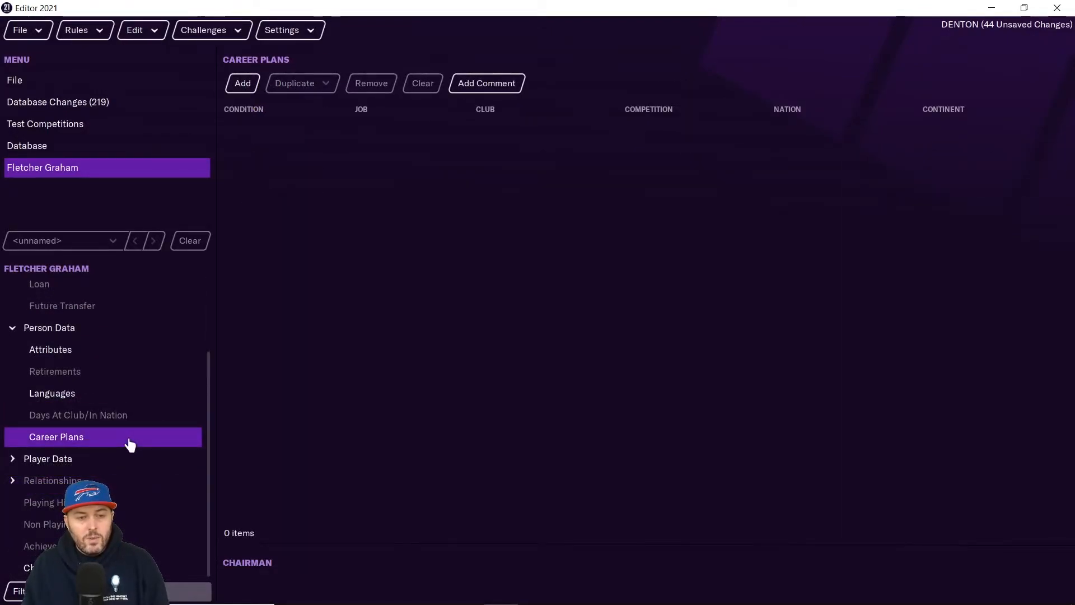
pyautogui.click(242, 90)
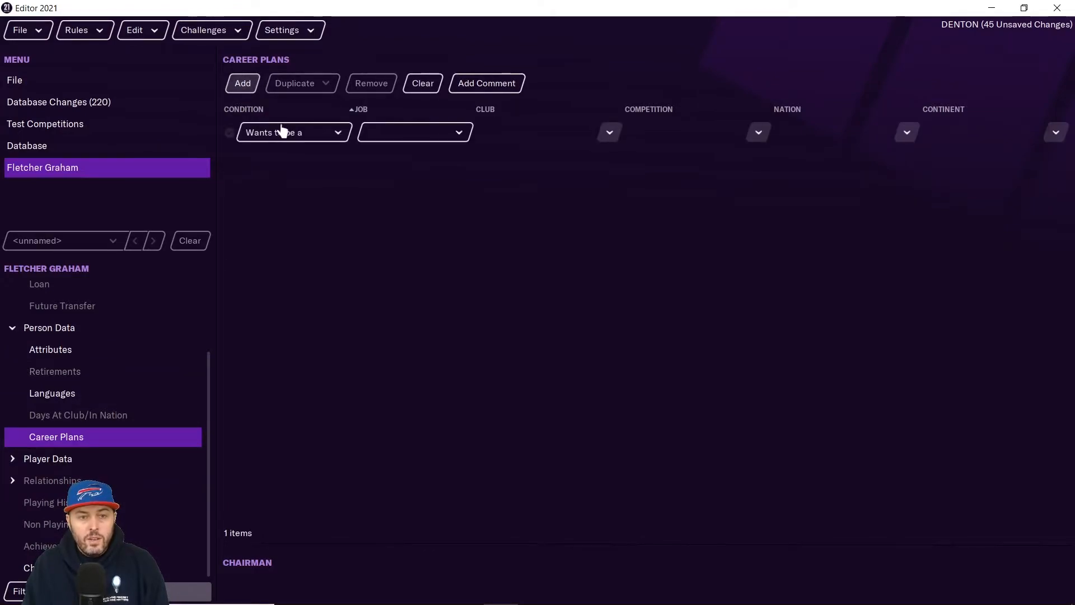
pyautogui.click(302, 137)
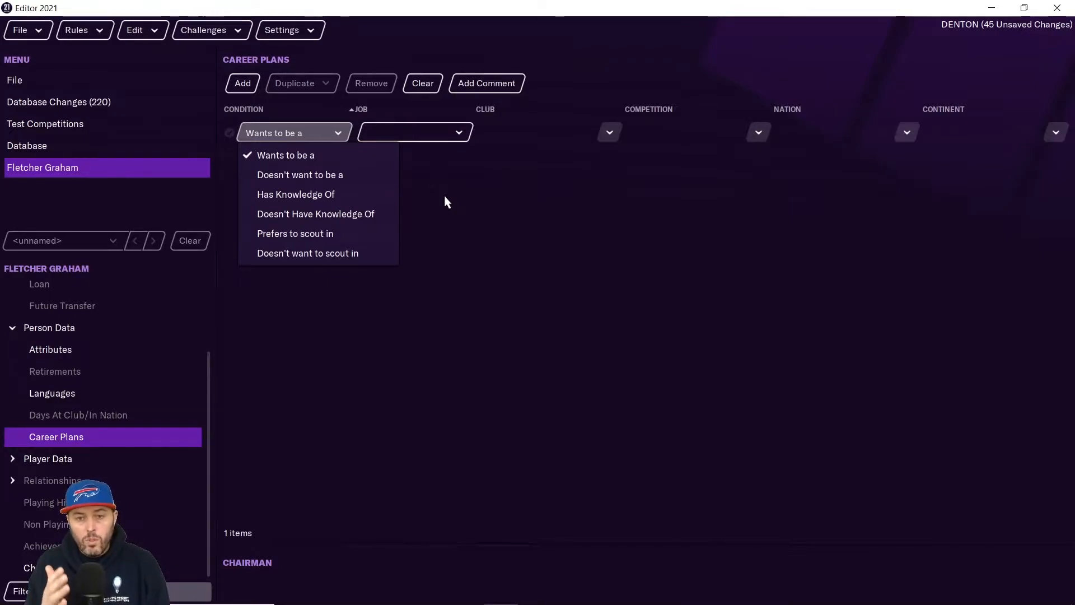
pyautogui.click(352, 159)
pyautogui.click(444, 134)
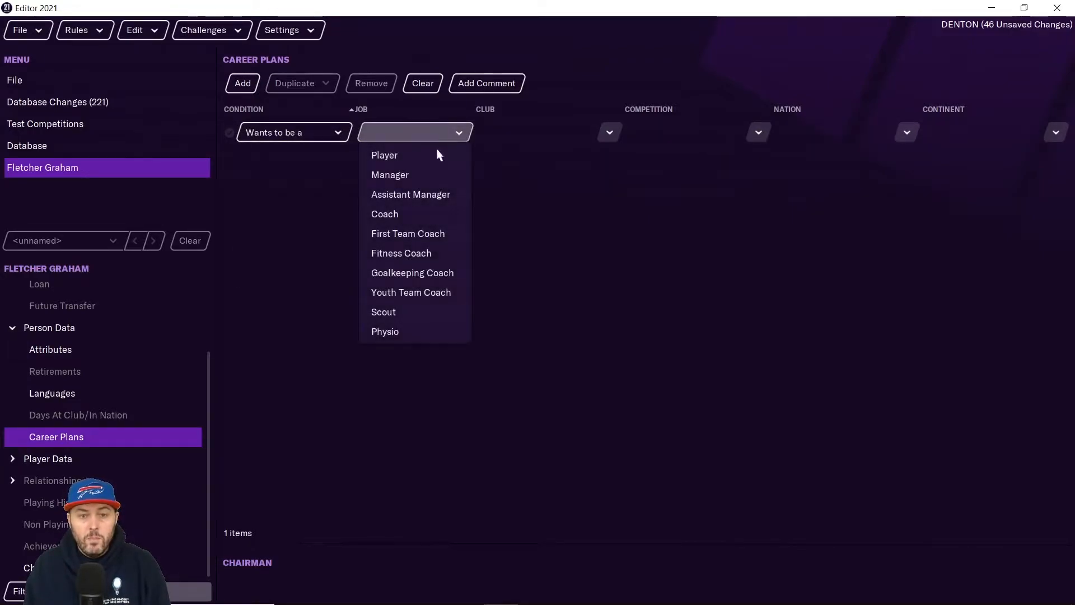
pyautogui.click(439, 155)
pyautogui.click(608, 133)
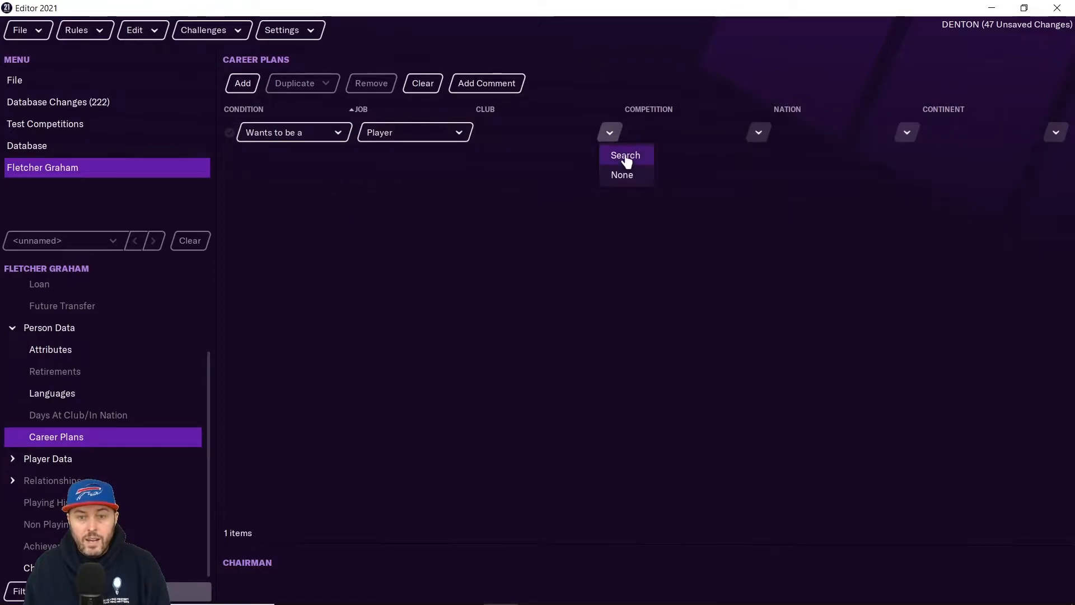
pyautogui.click(625, 156)
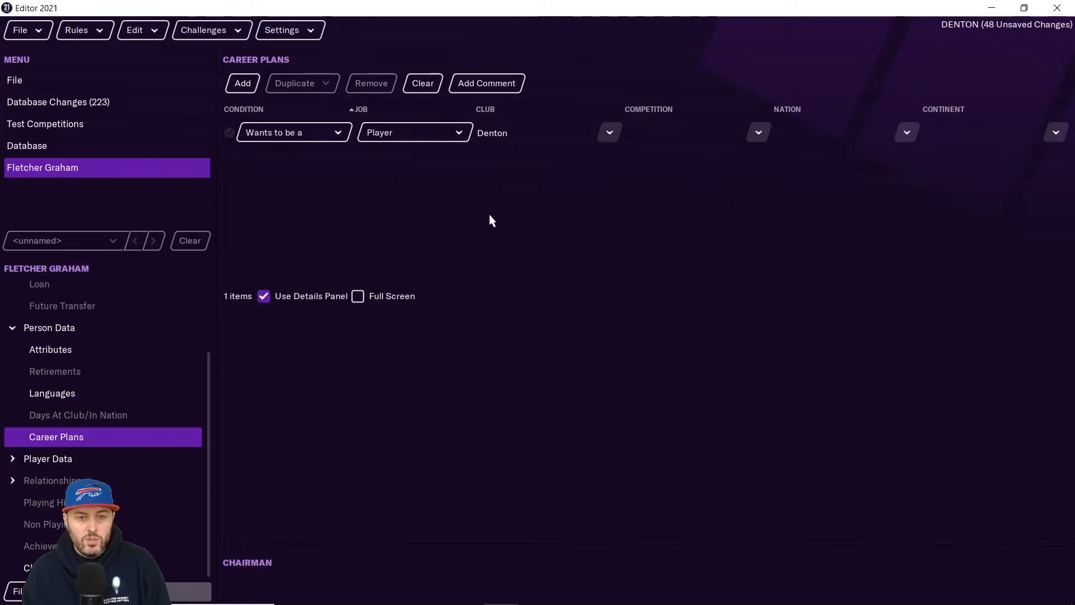
# Step: Add a second career plan with the condition Doesn't want to be a
pyautogui.click(245, 84)
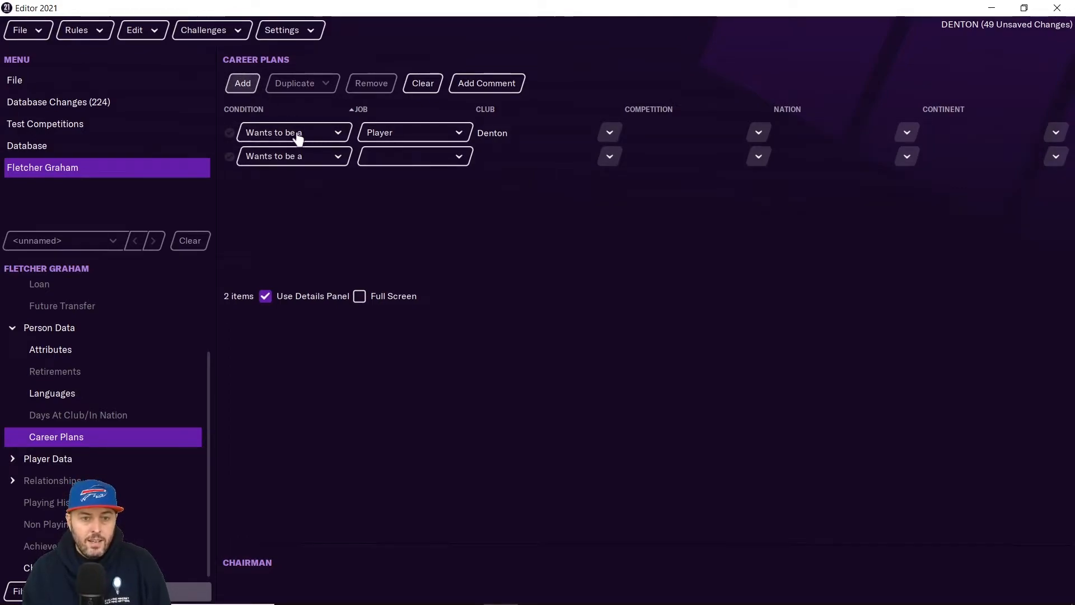
pyautogui.click(296, 162)
pyautogui.click(300, 198)
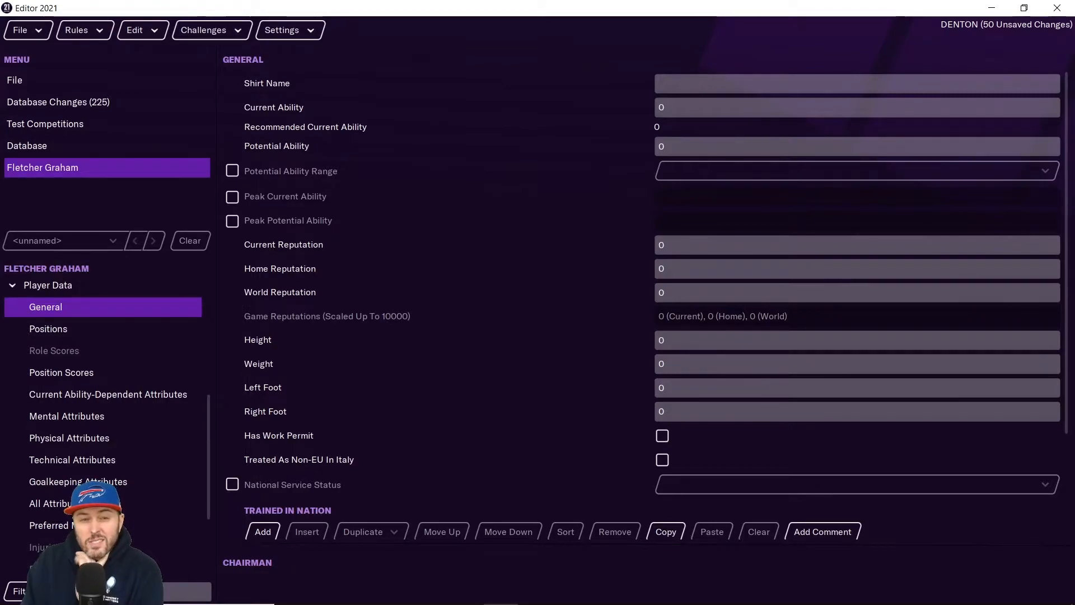
# Step: In the general player data, set Current Ability to 150 and Potential Ability to 198
pyautogui.click(693, 108)
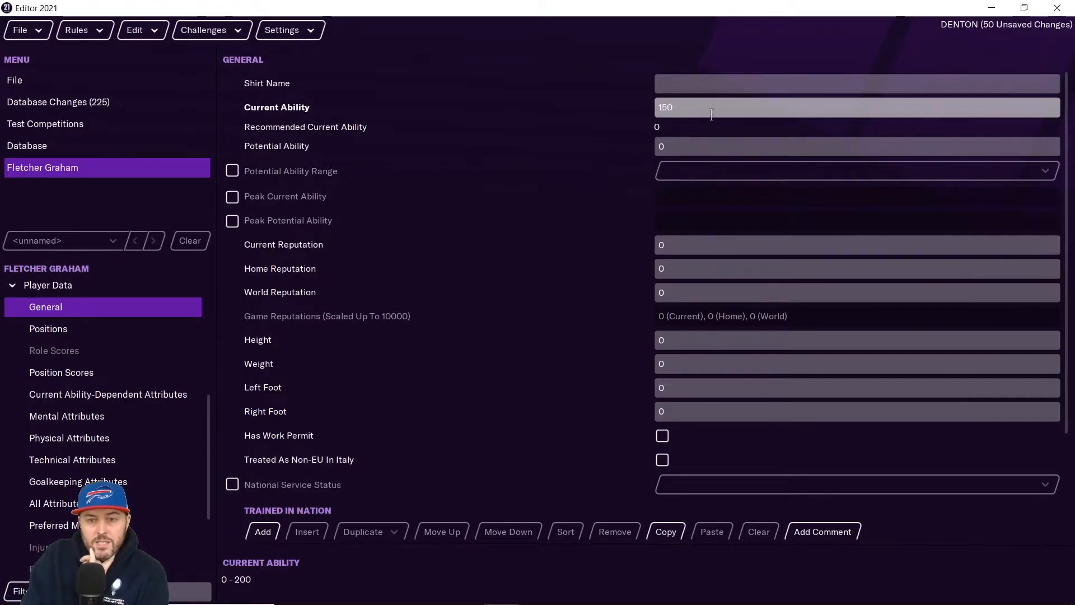
pyautogui.click(705, 147)
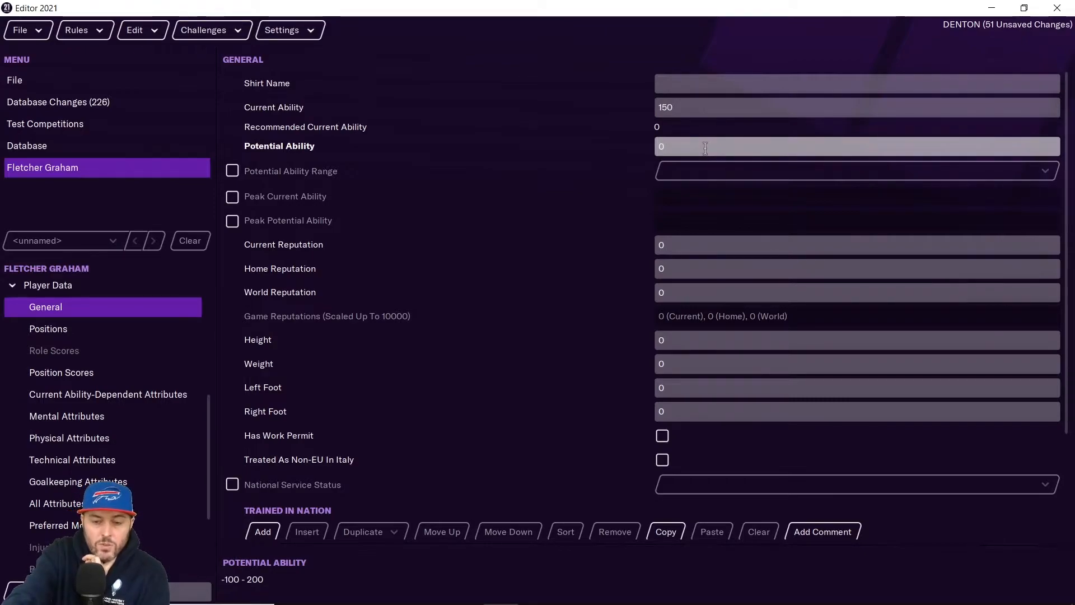
pyautogui.write('198')
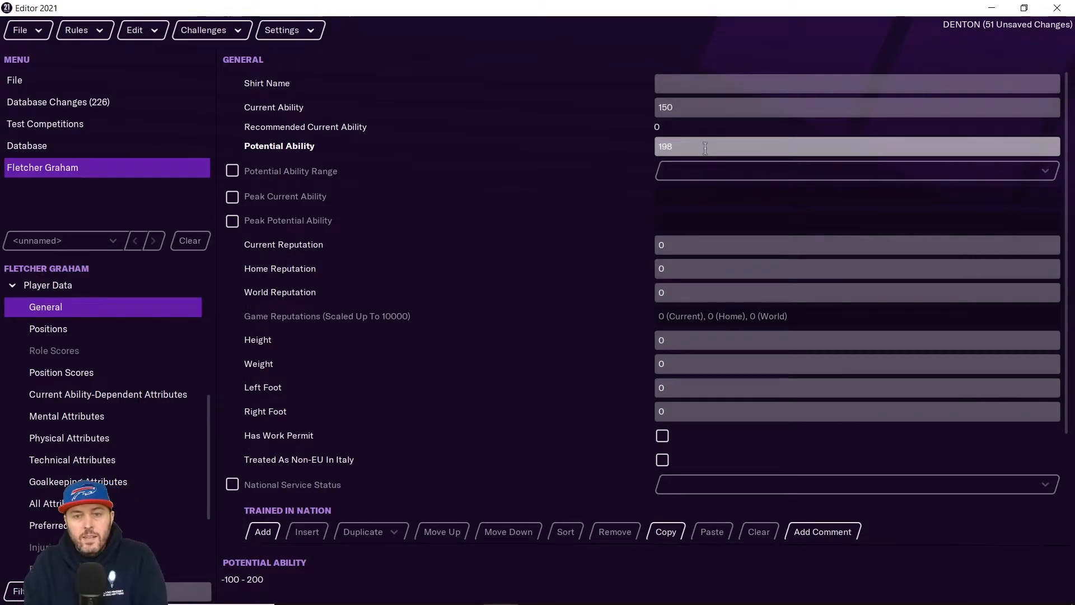
pyautogui.click(699, 105)
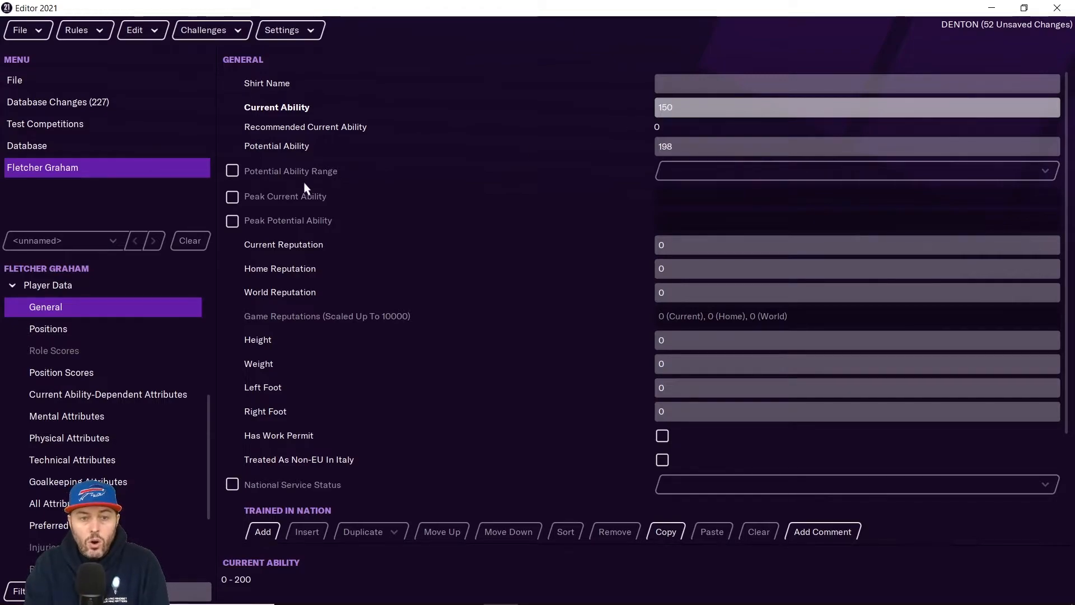
# Step: Try the Potential Ability Range option, look through its available ranges, and turn it off again
pyautogui.click(232, 172)
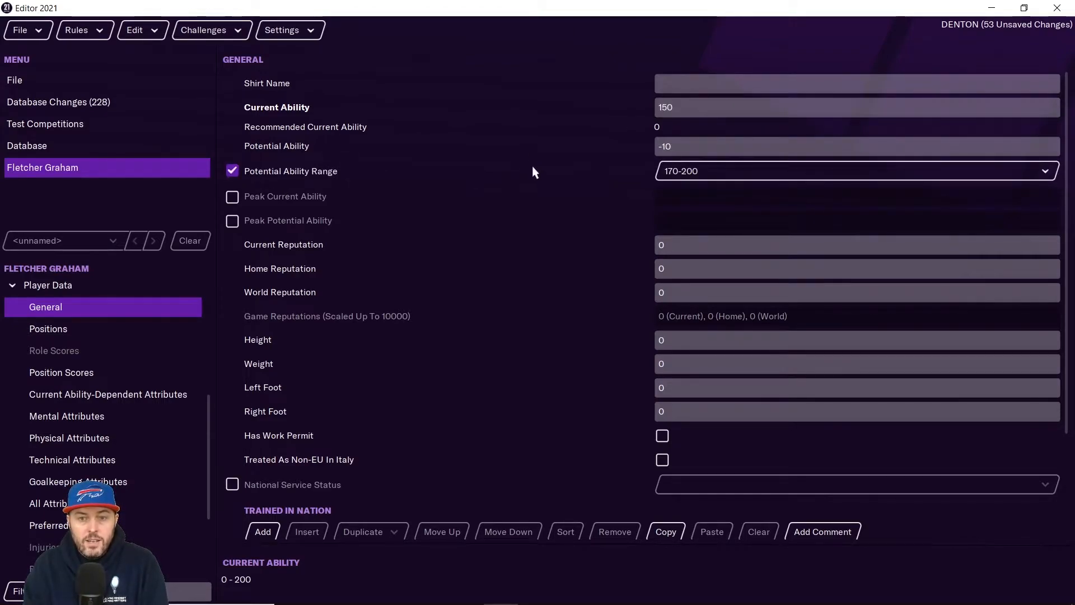
pyautogui.click(695, 177)
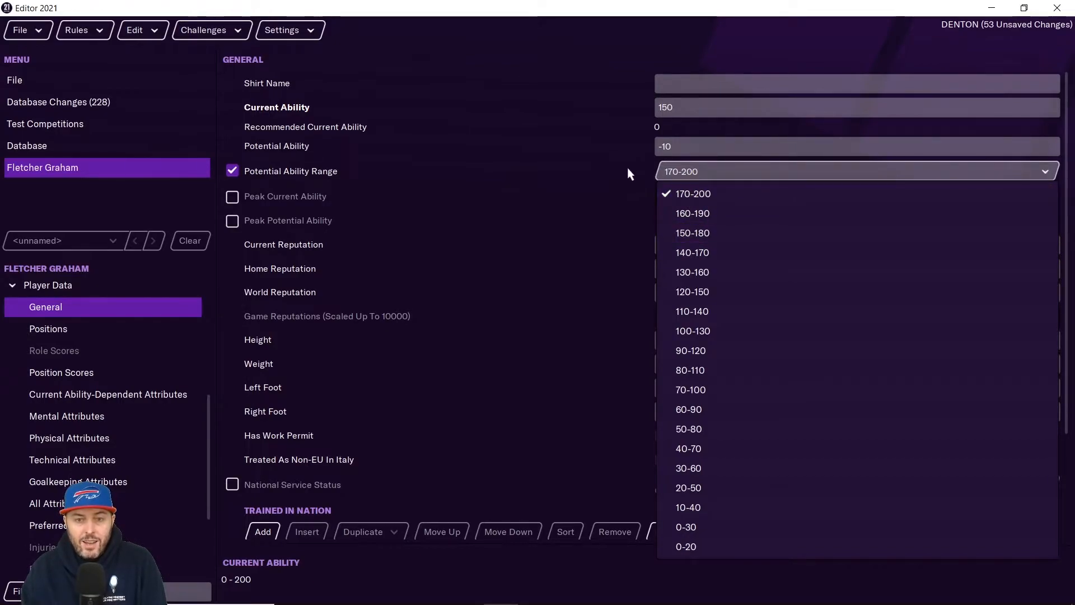
pyautogui.click(232, 171)
pyautogui.click(232, 172)
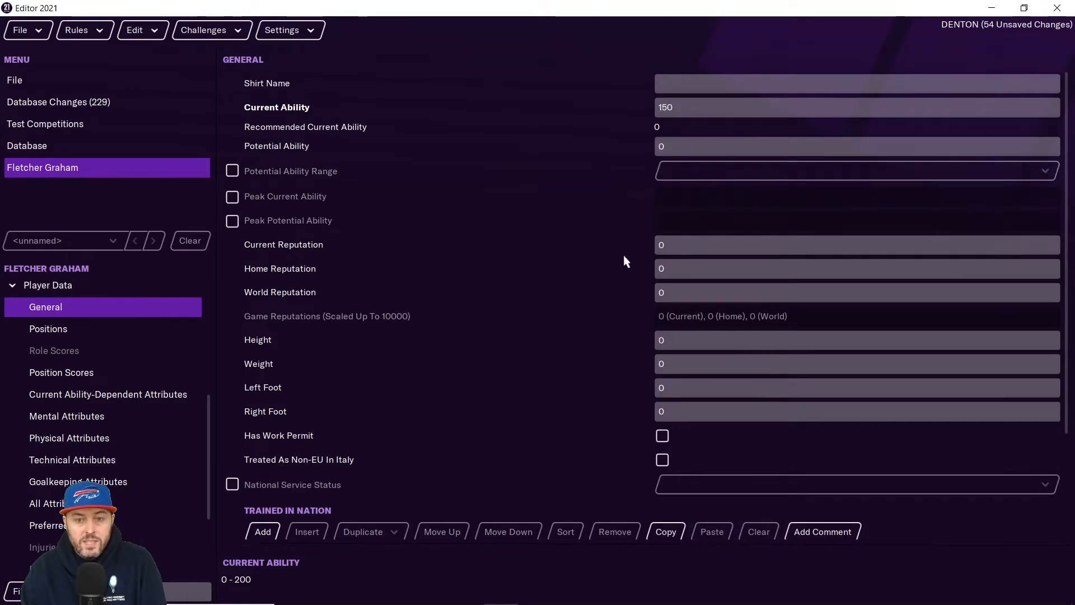
# Step: Try to set the player's Current Reputation to 2000000
pyautogui.click(669, 246)
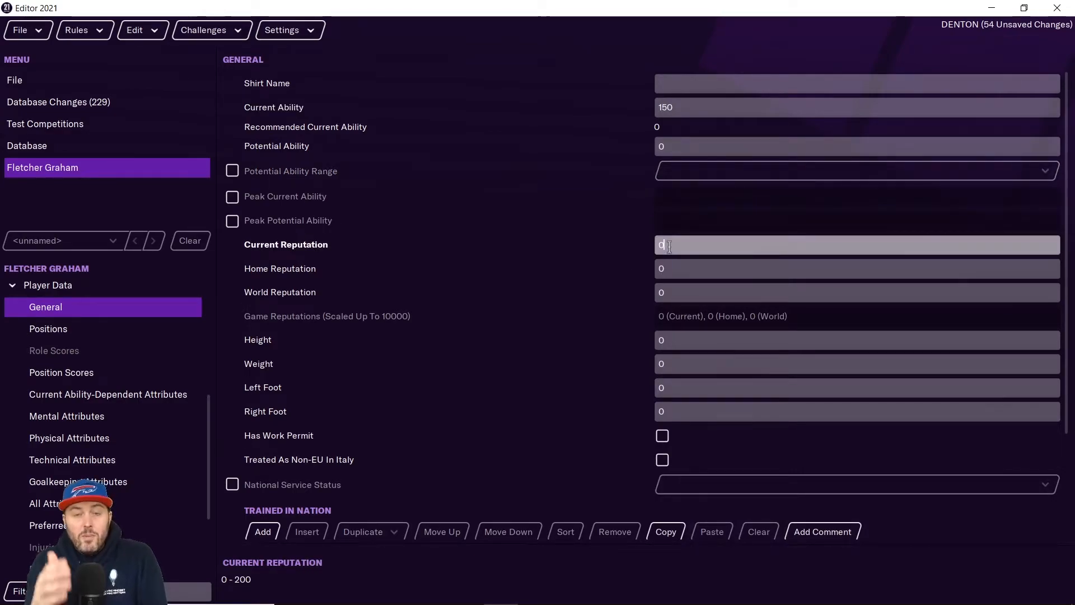
pyautogui.press('BackSpace')
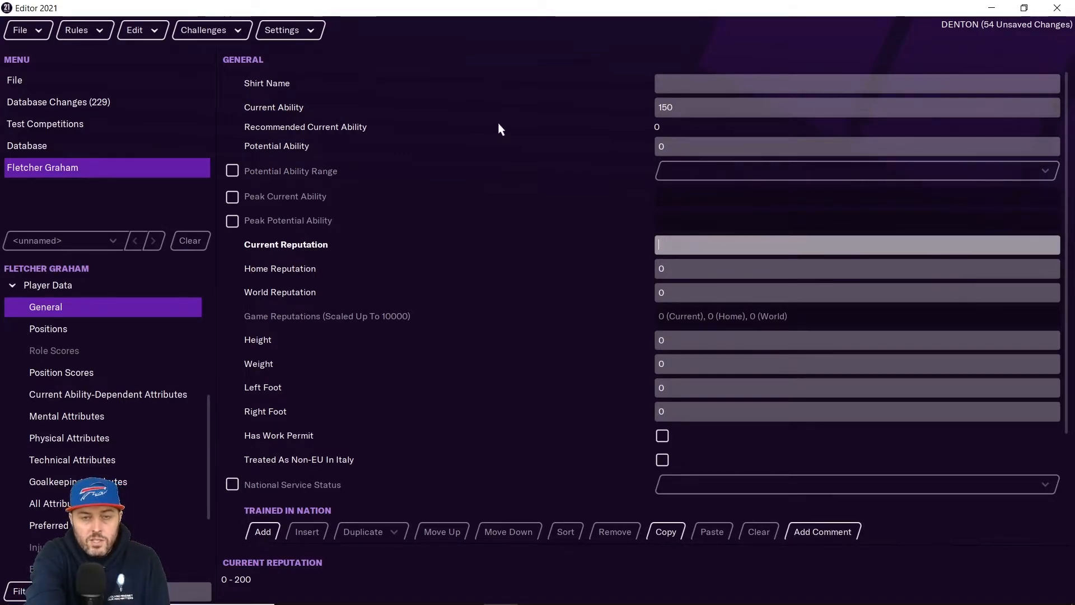
pyautogui.write('2000000')
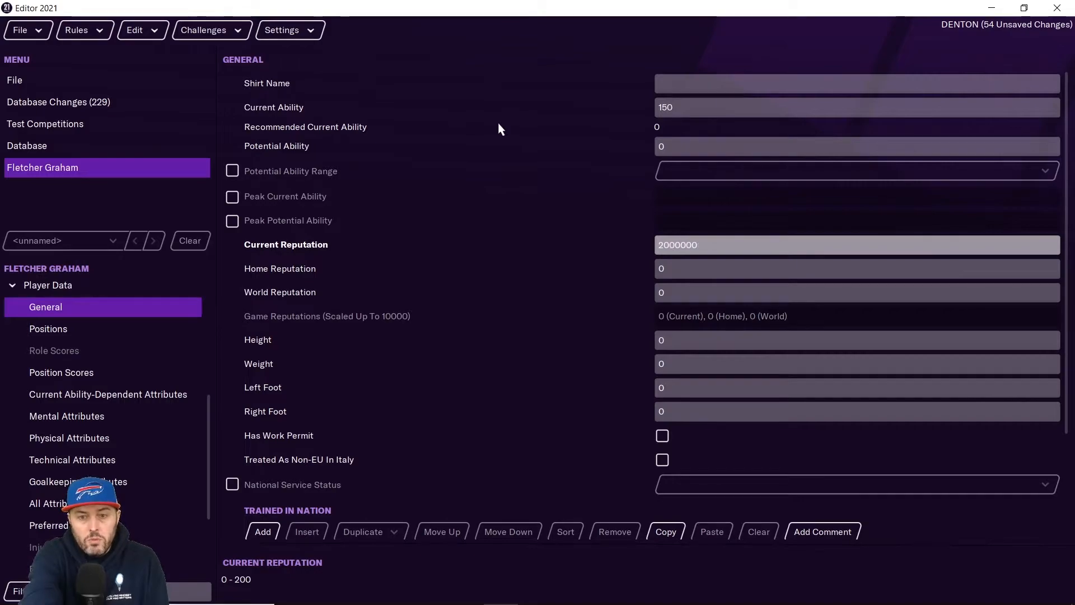
pyautogui.click(711, 261)
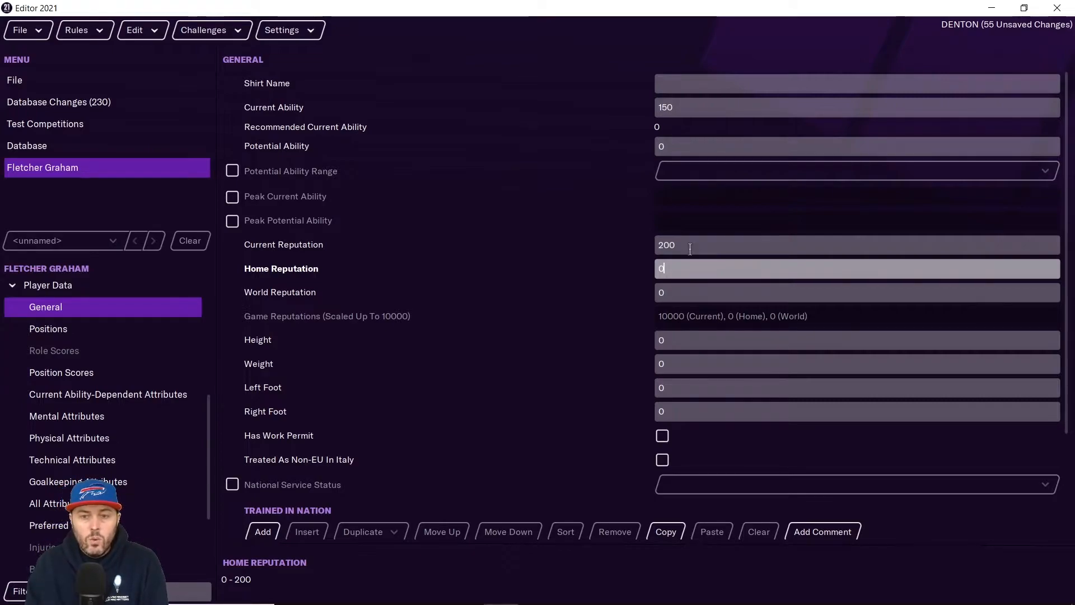
# Step: Set the player's Current Reputation to 50 and look over the remaining general player fields
pyautogui.click(690, 248)
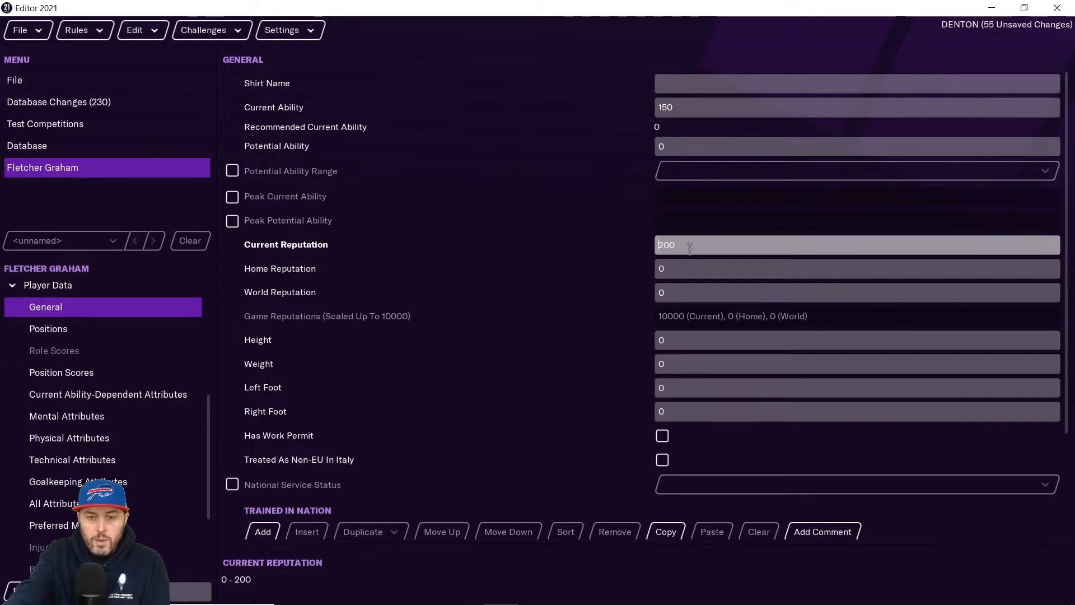
pyautogui.press('BackSpace')
pyautogui.press('BackSpace')
pyautogui.press('BackSpace')
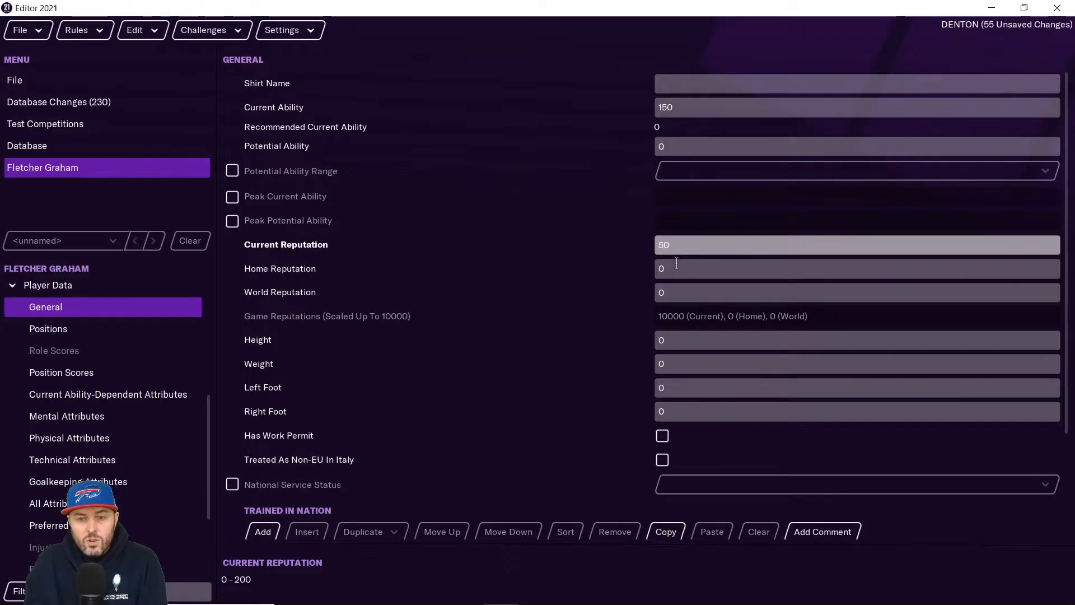
pyautogui.click(677, 263)
pyautogui.click(676, 286)
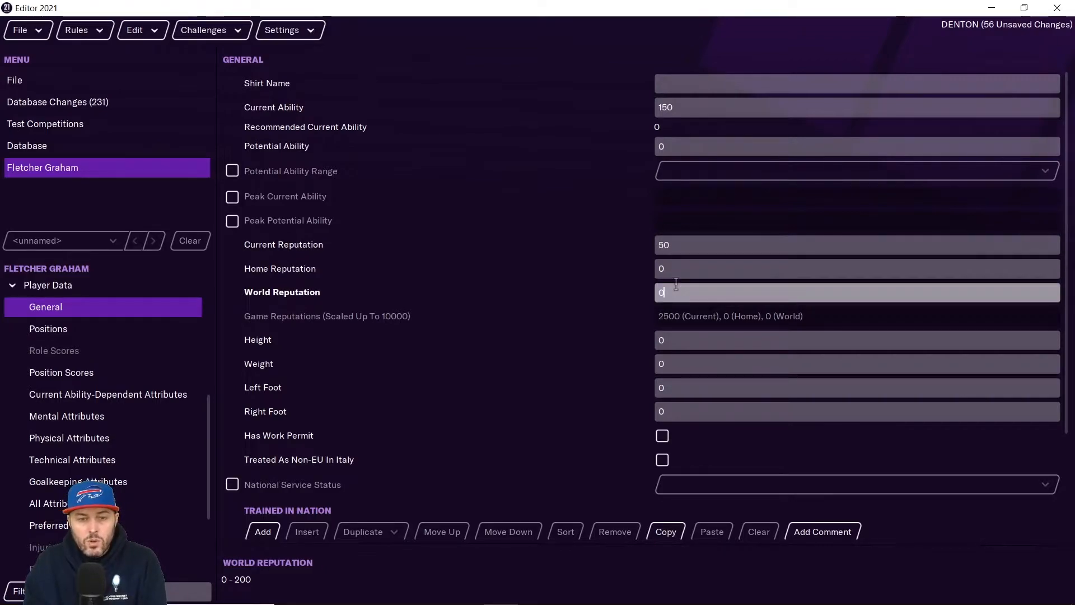
pyautogui.moveTo(1070, 205); pyautogui.dragTo(1053, 302)
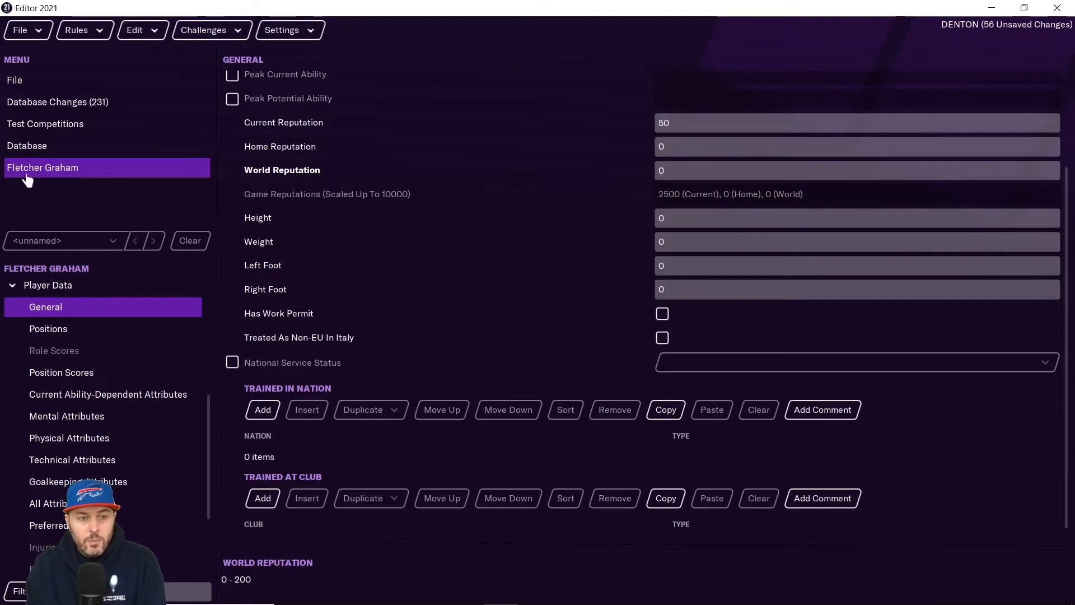
# Step: Search the people database by name for Ronaldo and open Cristiano Ronaldo's general player data as a reference for body and foot values
pyautogui.click(35, 149)
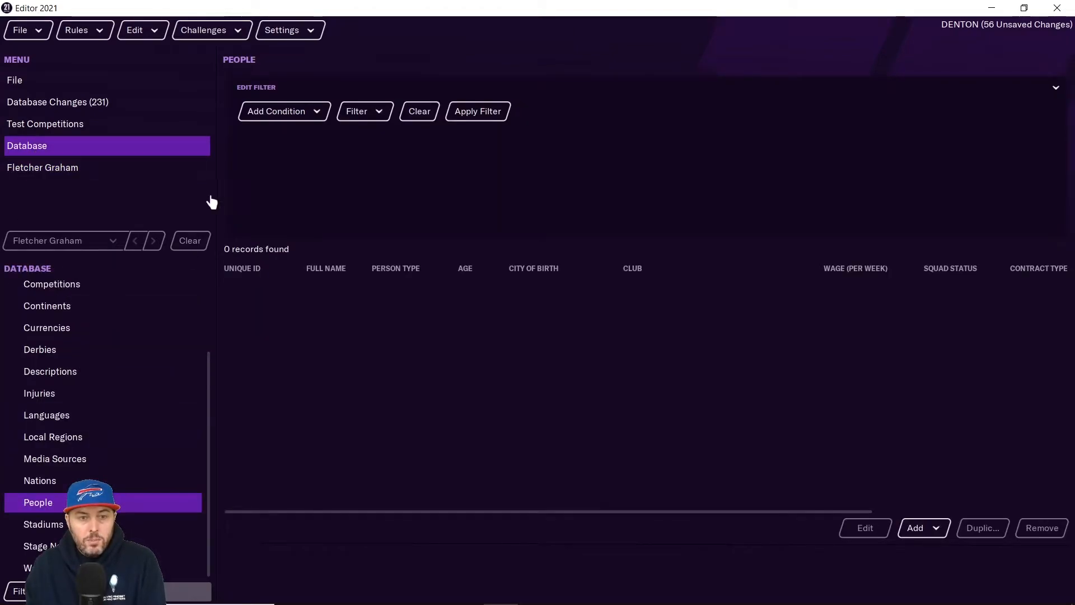
pyautogui.click(283, 114)
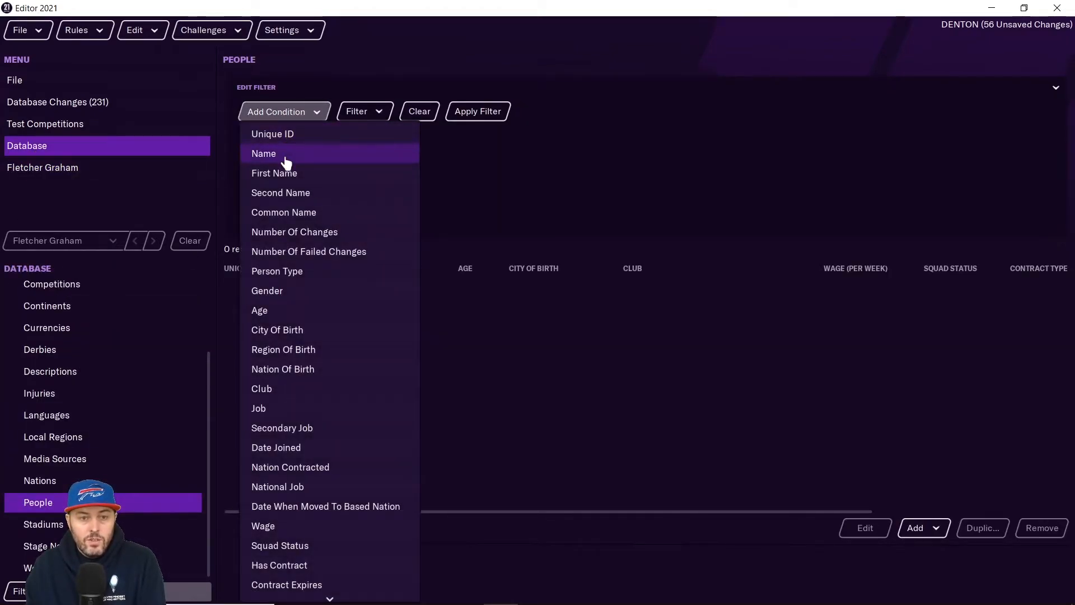
pyautogui.click(286, 163)
pyautogui.click(709, 133)
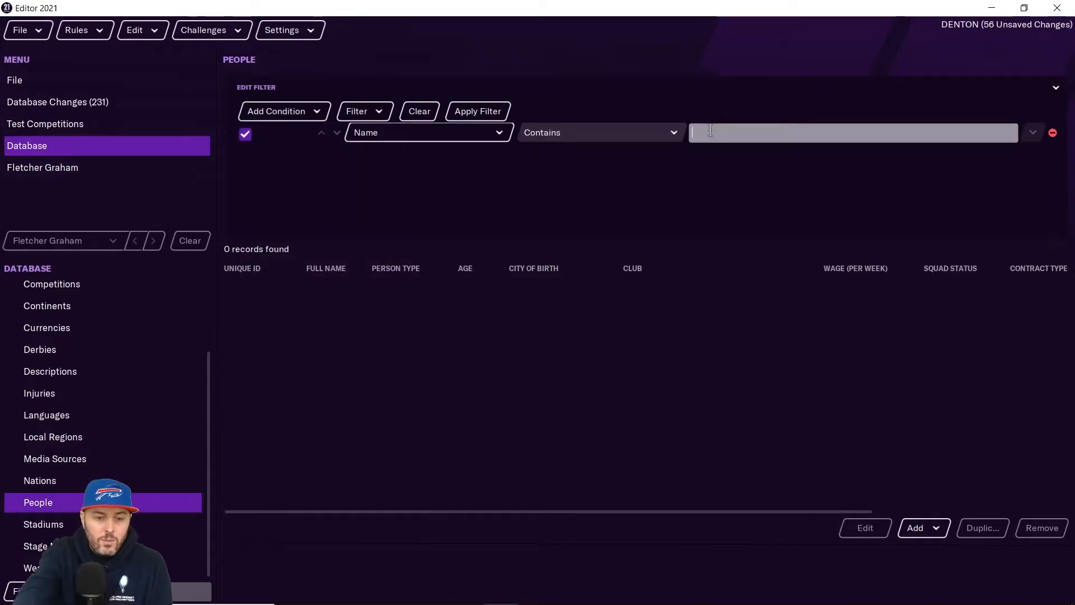
pyautogui.write('ronald')
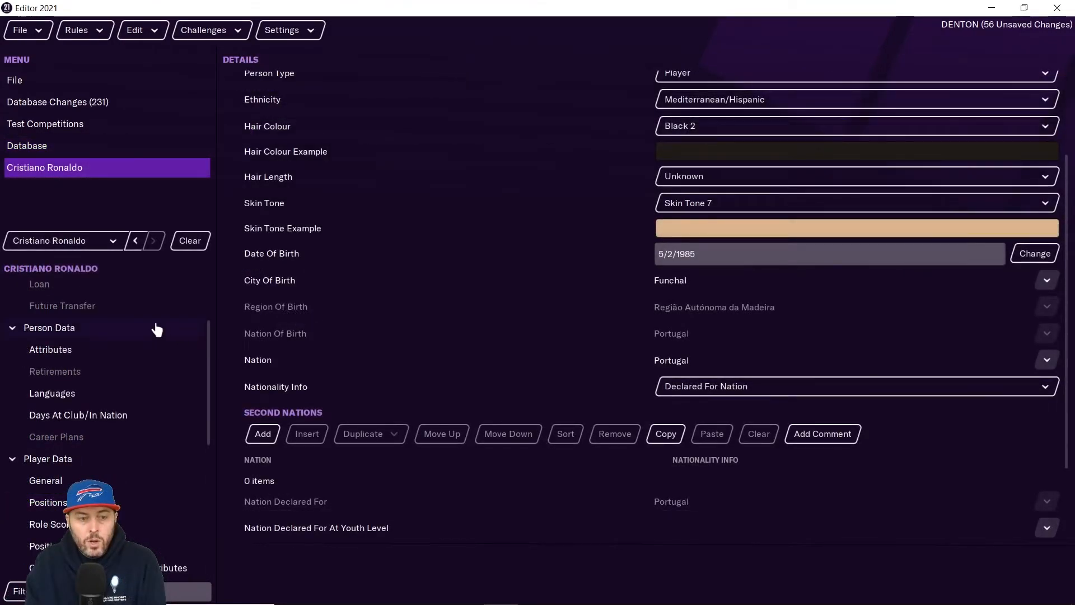
pyautogui.click(78, 480)
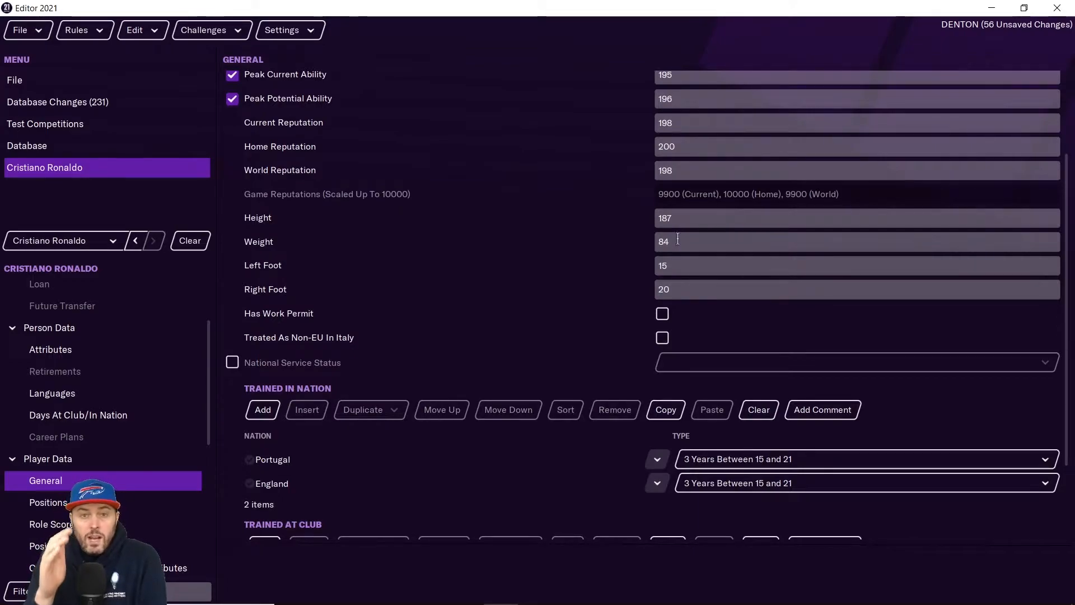
# Step: In the new player's general data, set Height to 187, Weight to 84, and both Left Foot and Right Foot to 20
pyautogui.click(684, 262)
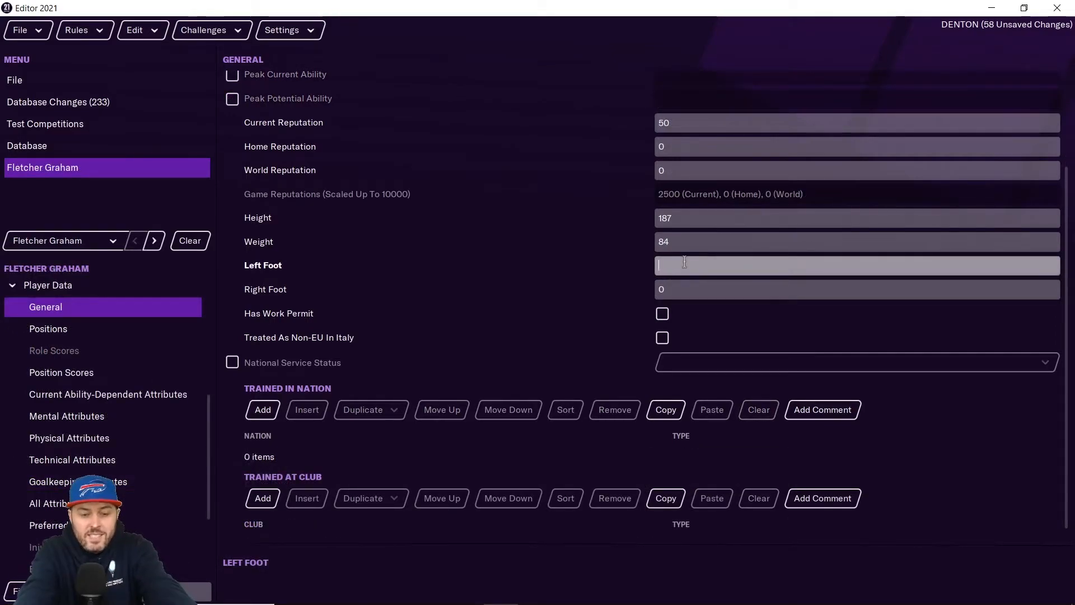
pyautogui.press('Tab')
pyautogui.write('20')
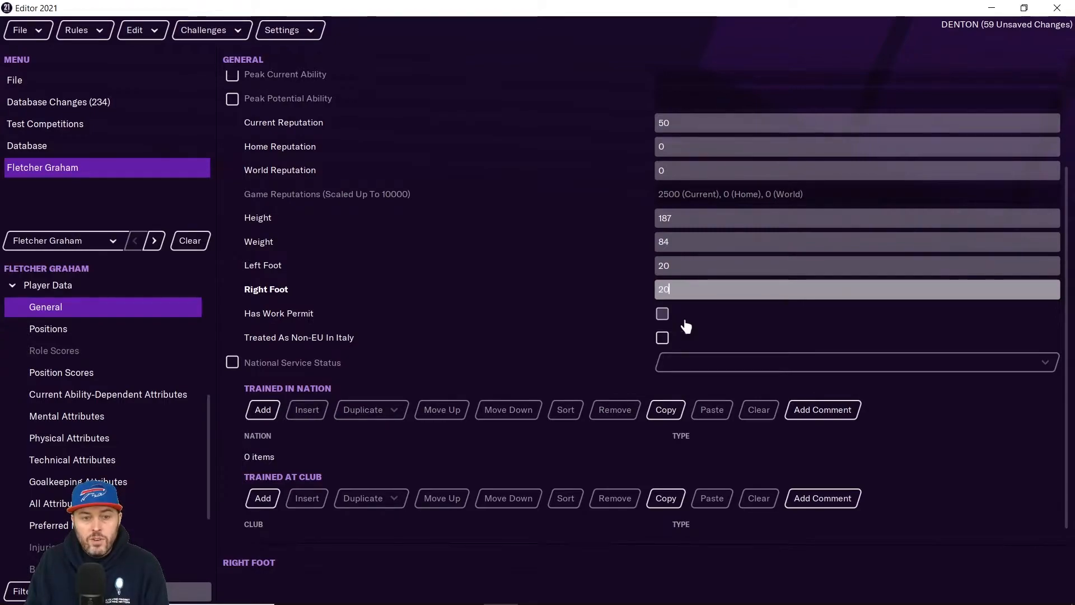
# Step: Add an entry to the player's Trained In Nation list and look over its type options and the Trained At Club section
pyautogui.moveTo(1068, 264); pyautogui.dragTo(1068, 278)
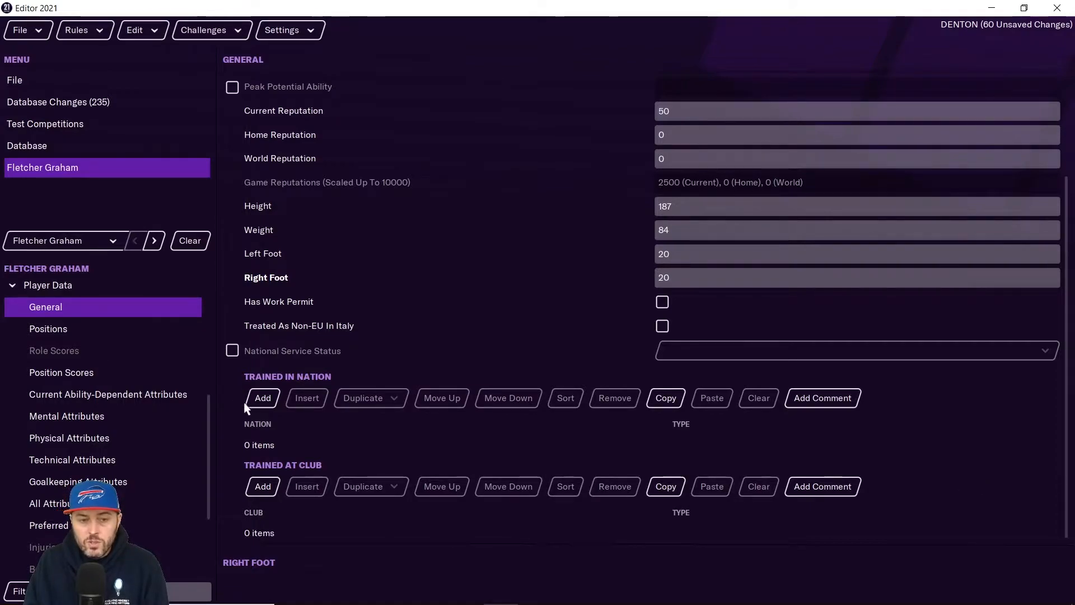
pyautogui.click(257, 404)
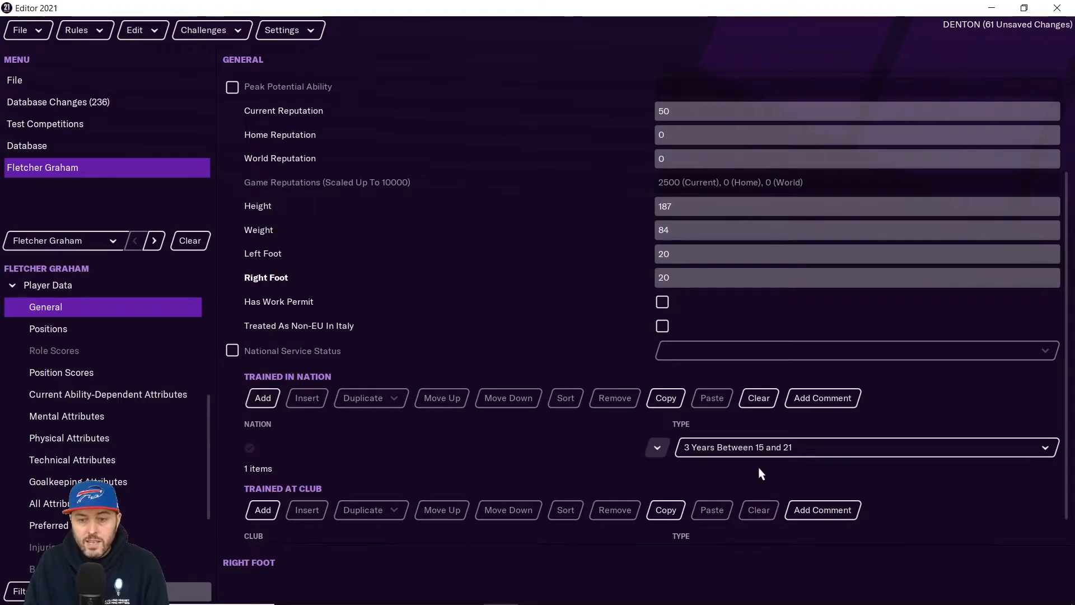
pyautogui.click(776, 455)
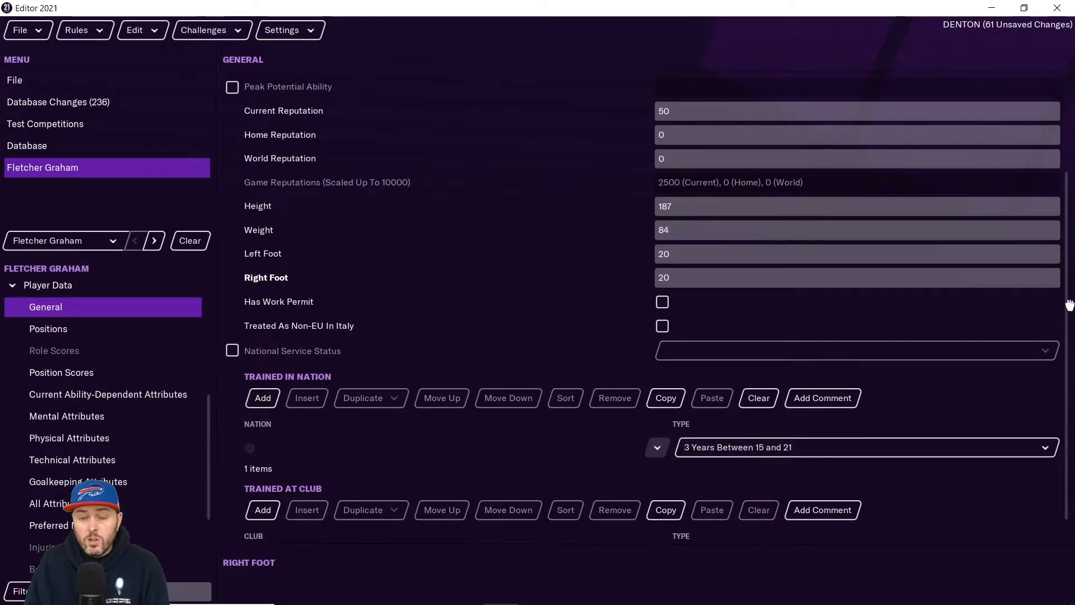
pyautogui.scroll(-1, 1067, 305)
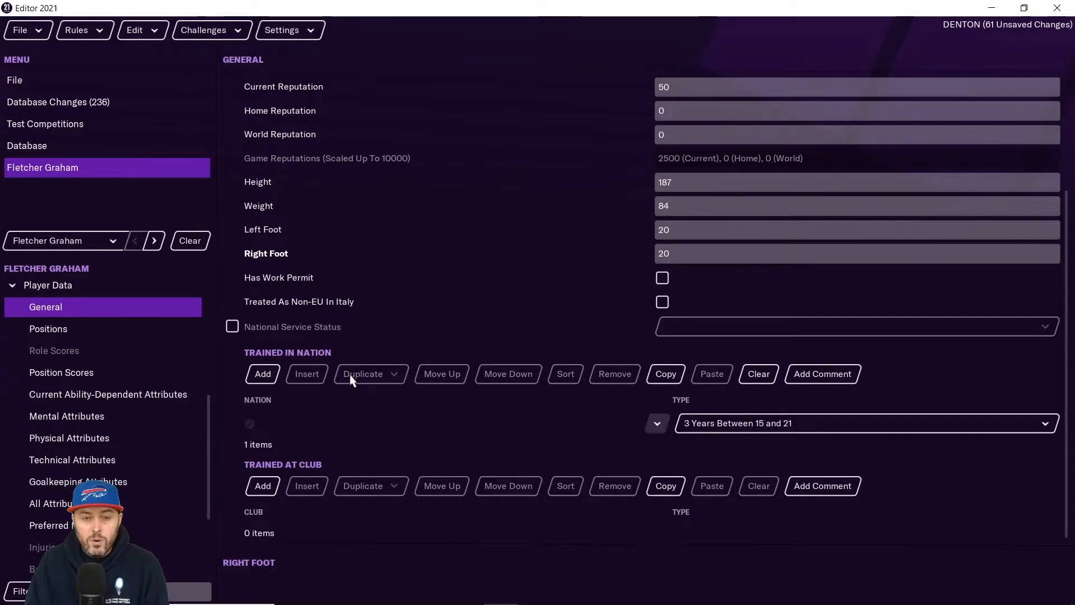
# Step: In the player's positions, set the Striker rating to 20
pyautogui.click(47, 328)
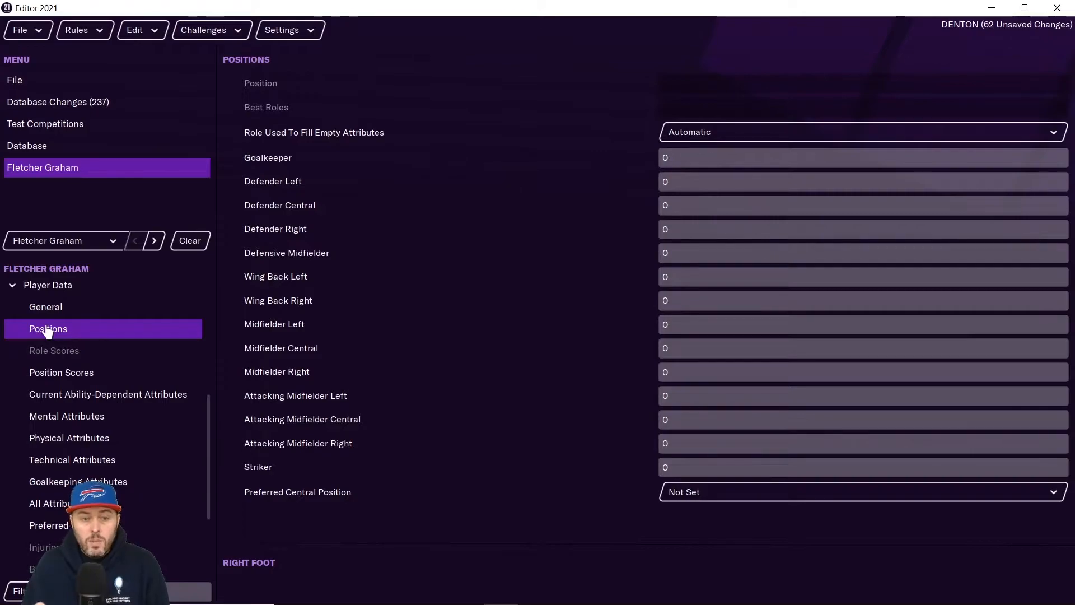
pyautogui.click(684, 463)
pyautogui.write('20')
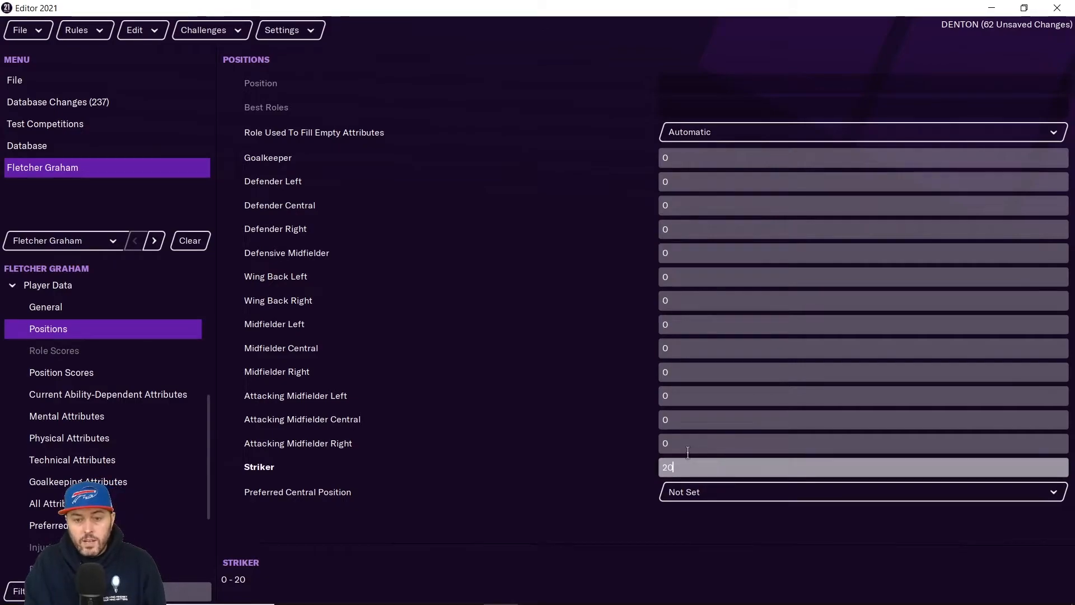
pyautogui.click(688, 450)
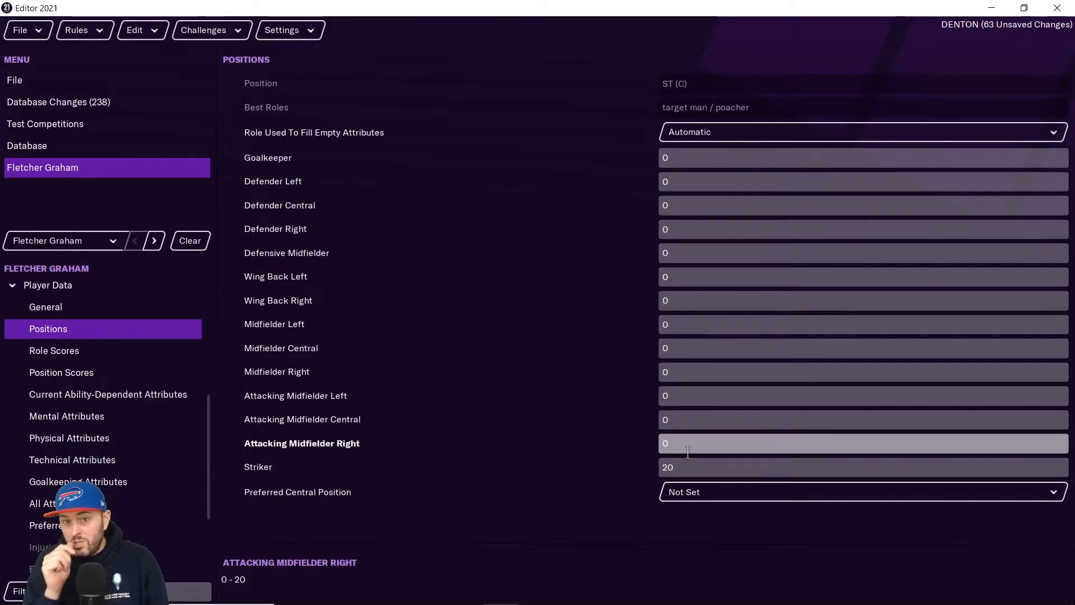
# Step: Set the role used to fill empty attributes to Complete Forward
pyautogui.click(736, 134)
pyautogui.scroll(-2, 784, 560)
pyautogui.scroll(-6, 864, 358)
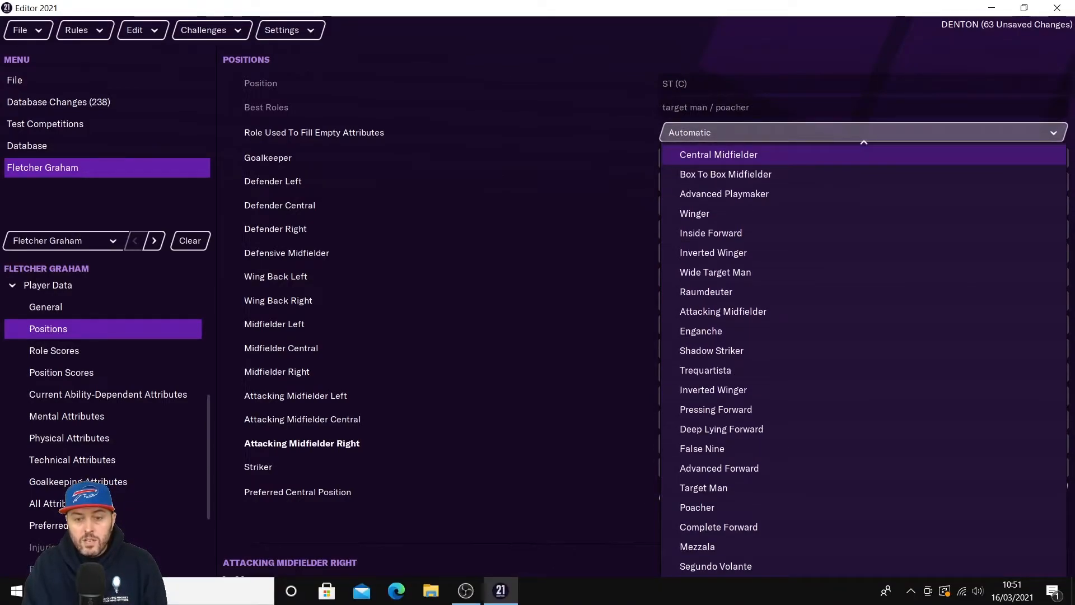
pyautogui.click(711, 526)
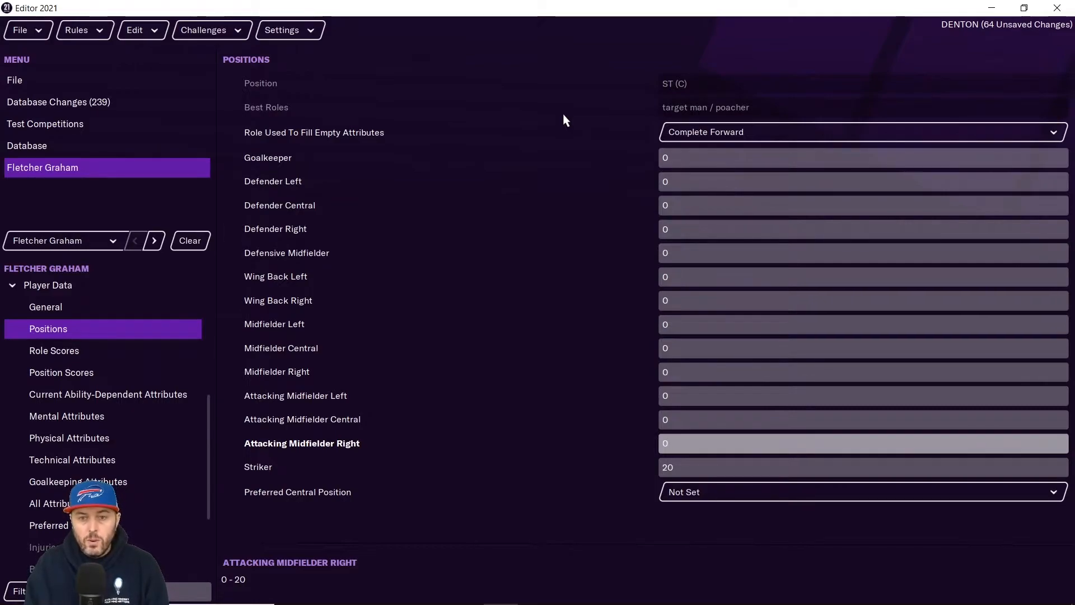
# Step: Try Attacking Midfielder Central ratings of 20, 15 and 5, and return the rating to 0
pyautogui.click(711, 420)
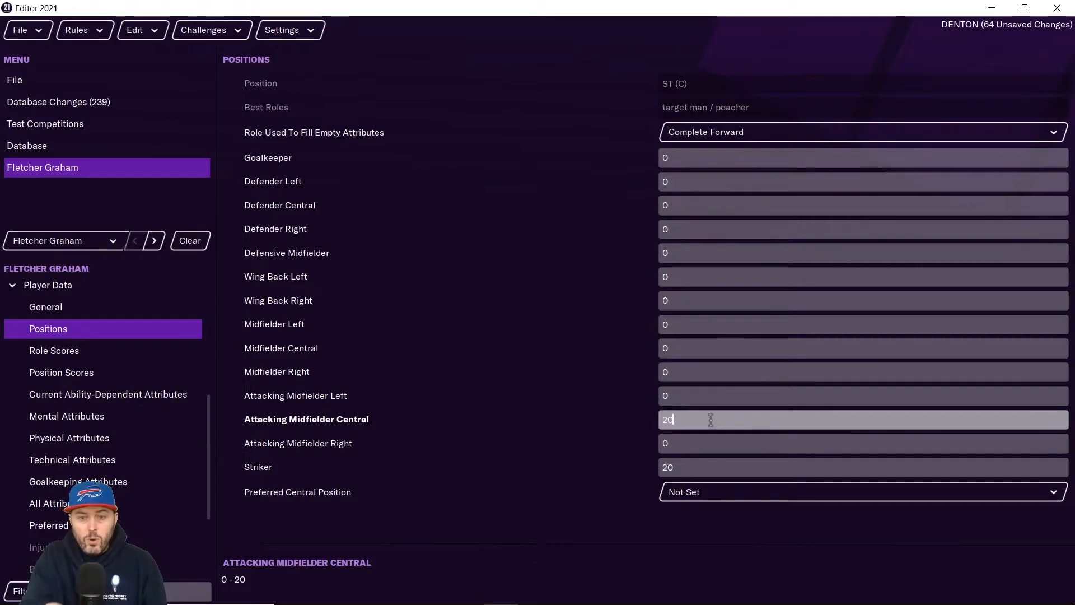
pyautogui.press('BackSpace')
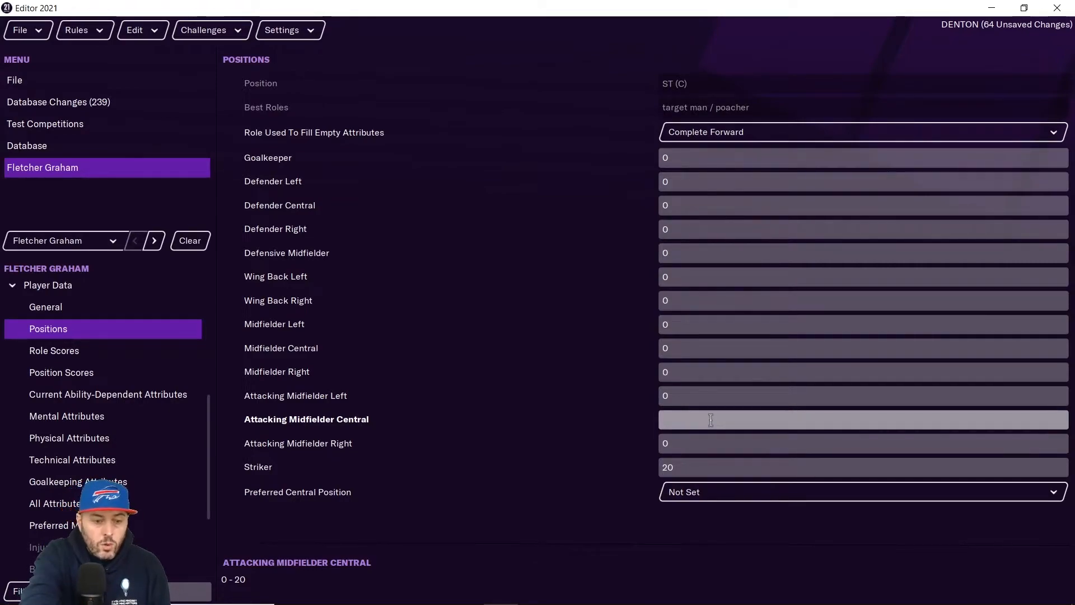
pyautogui.write('15')
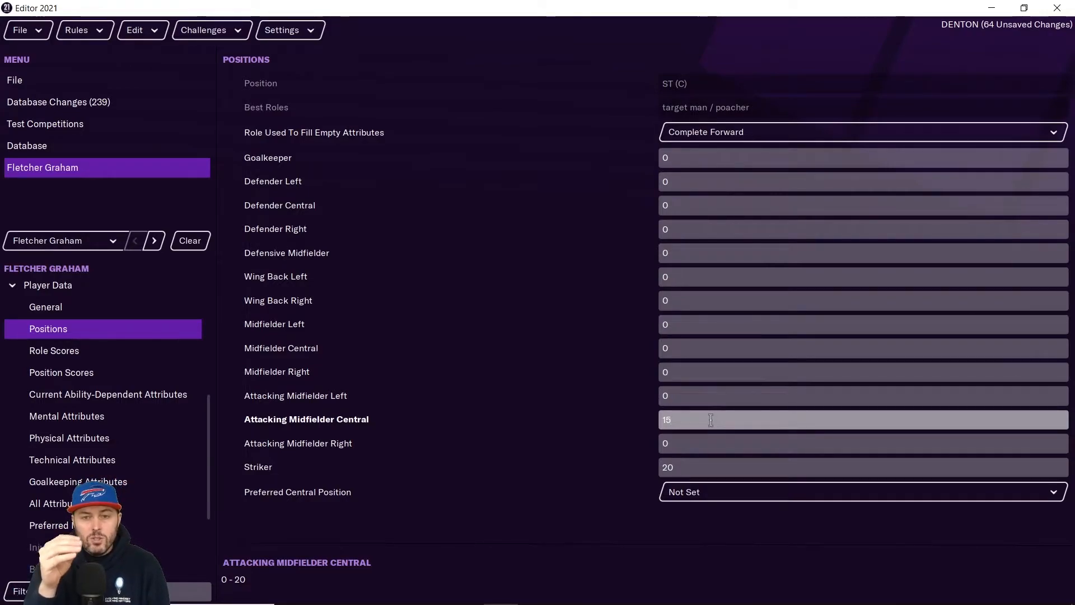
pyautogui.press('BackSpace')
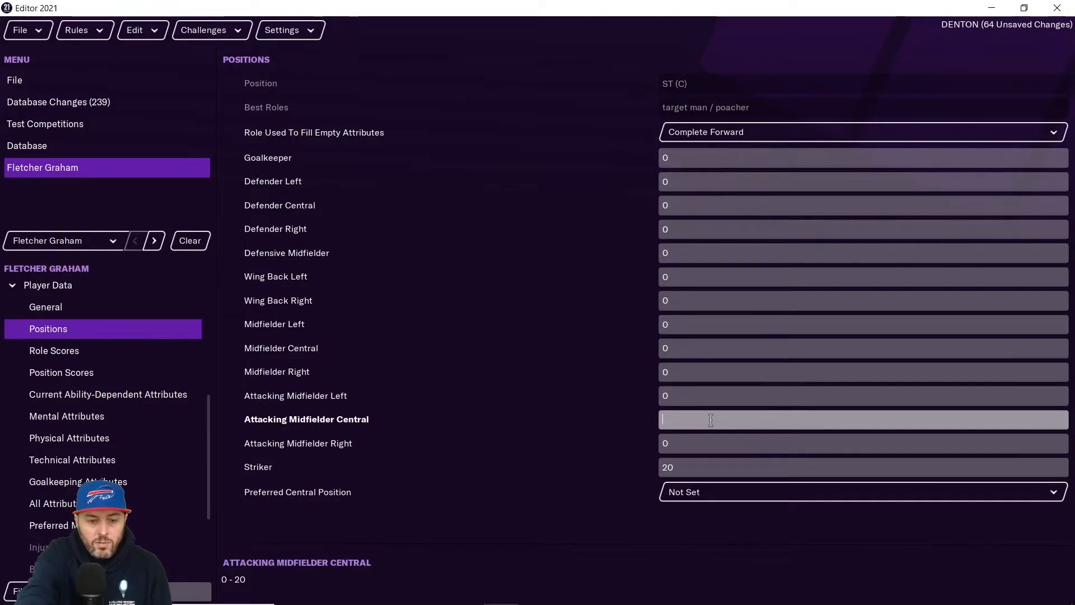
pyautogui.write('5')
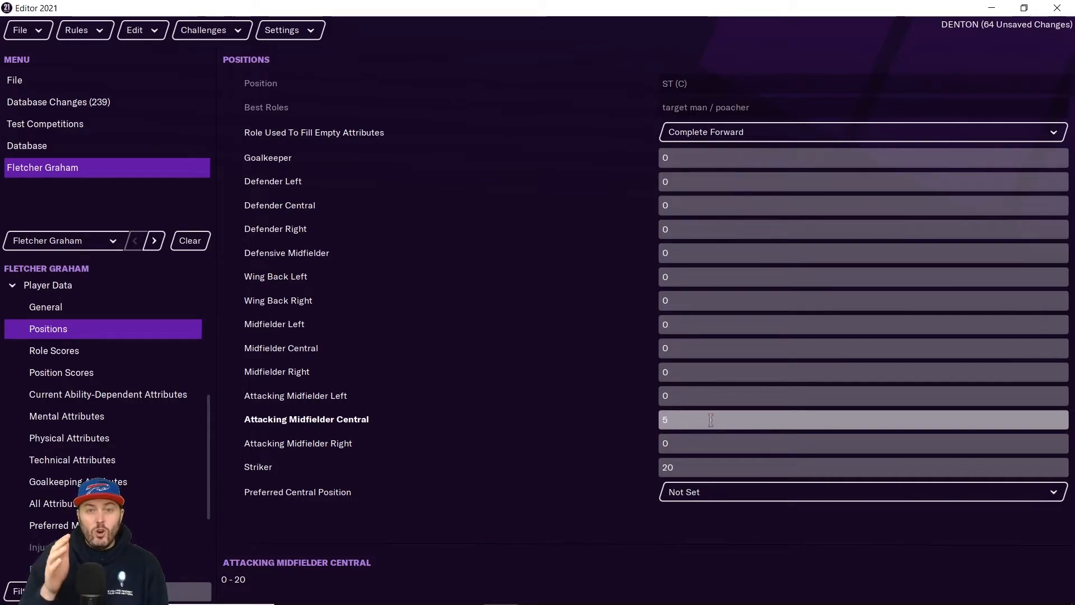
pyautogui.write('0')
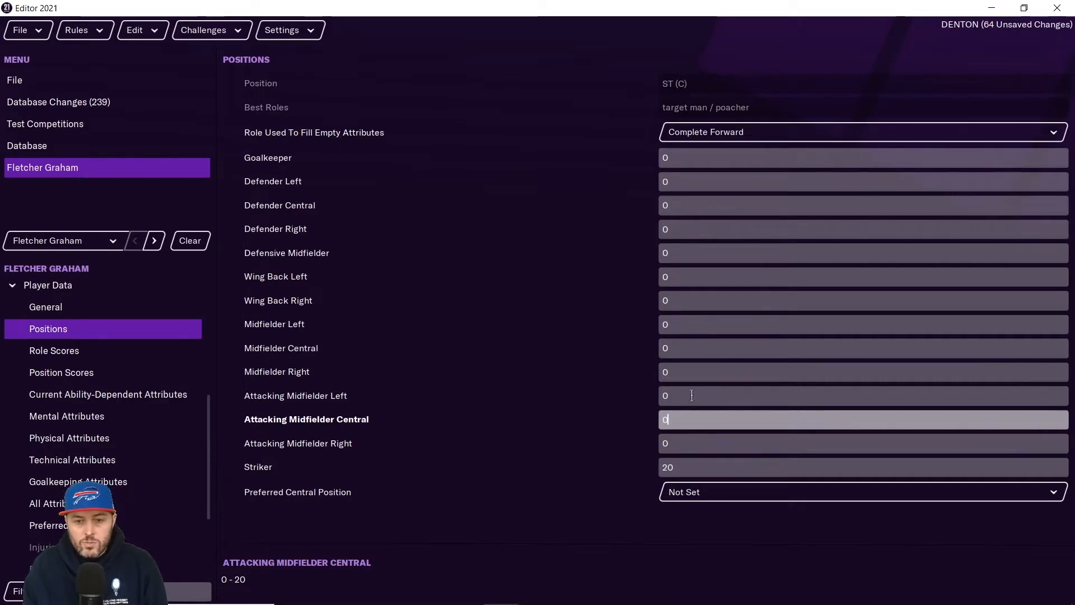
pyautogui.click(694, 399)
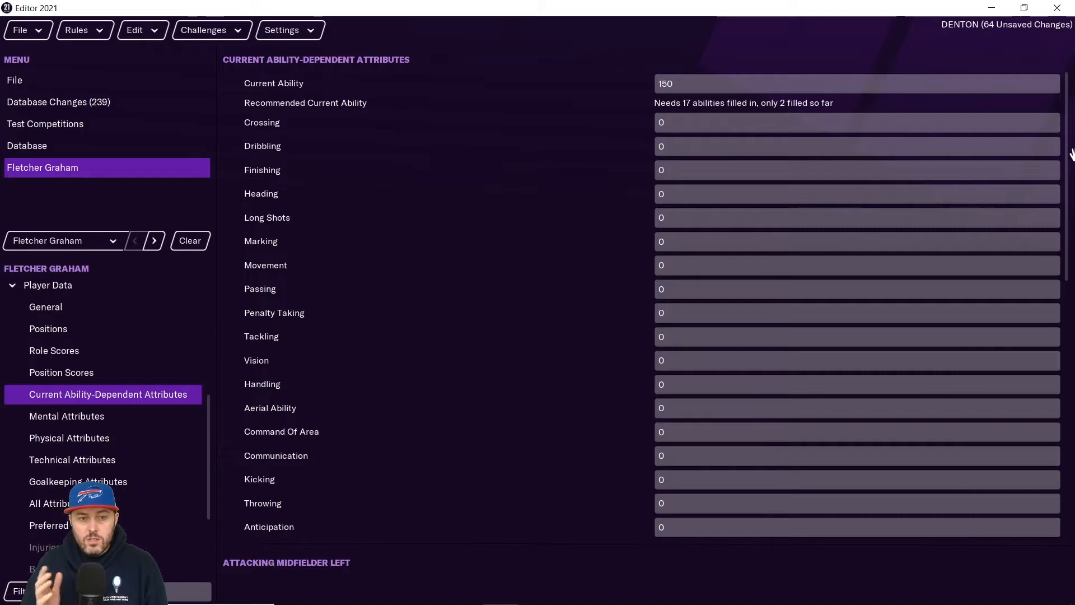
# Step: In the current ability-dependent attributes, set Finishing, Movement and Vision to 20 each
pyautogui.click(709, 175)
pyautogui.write('2')
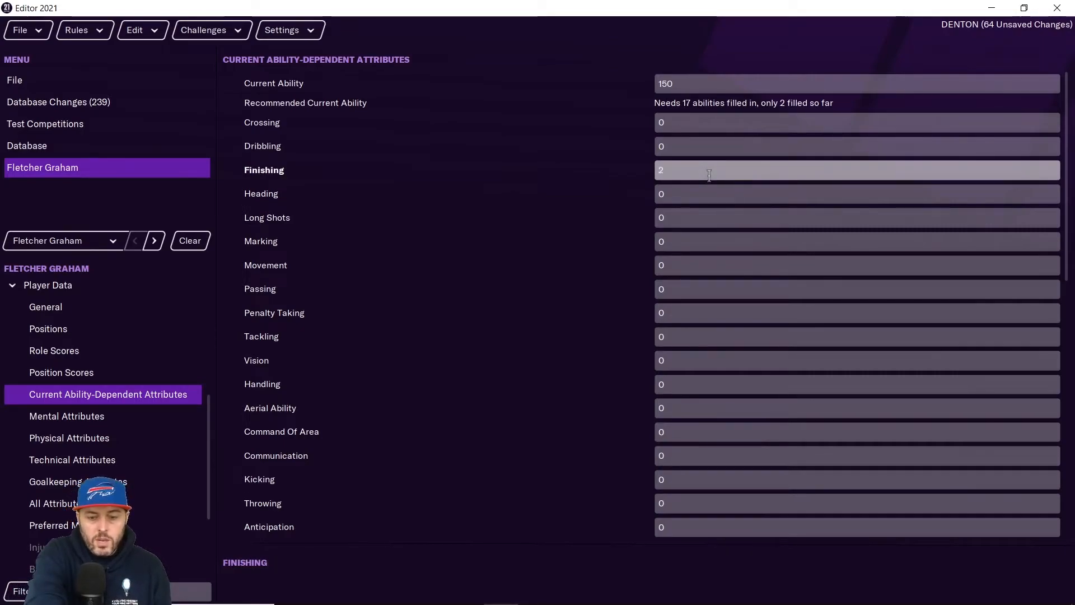
pyautogui.write('0')
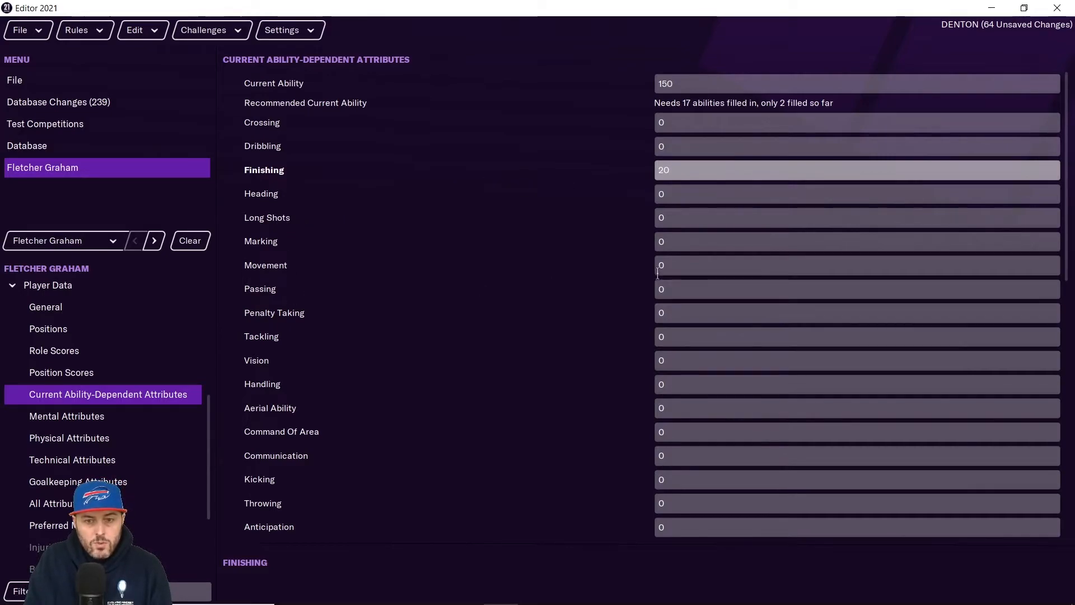
pyautogui.click(689, 268)
pyautogui.press('BackSpace')
pyautogui.write('20')
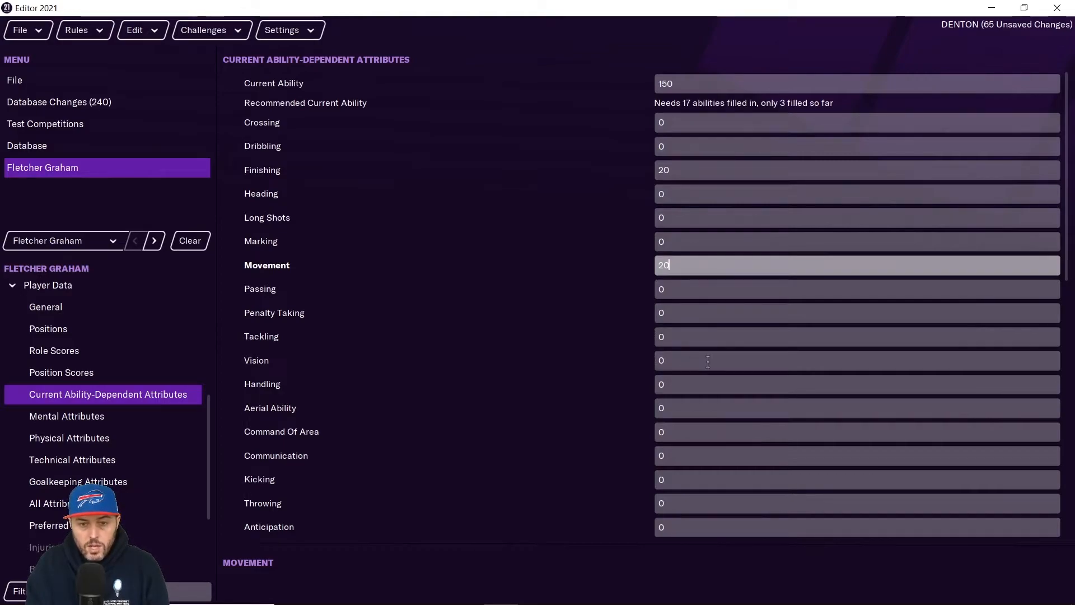
pyautogui.click(674, 361)
pyautogui.press('BackSpace')
pyautogui.write('20')
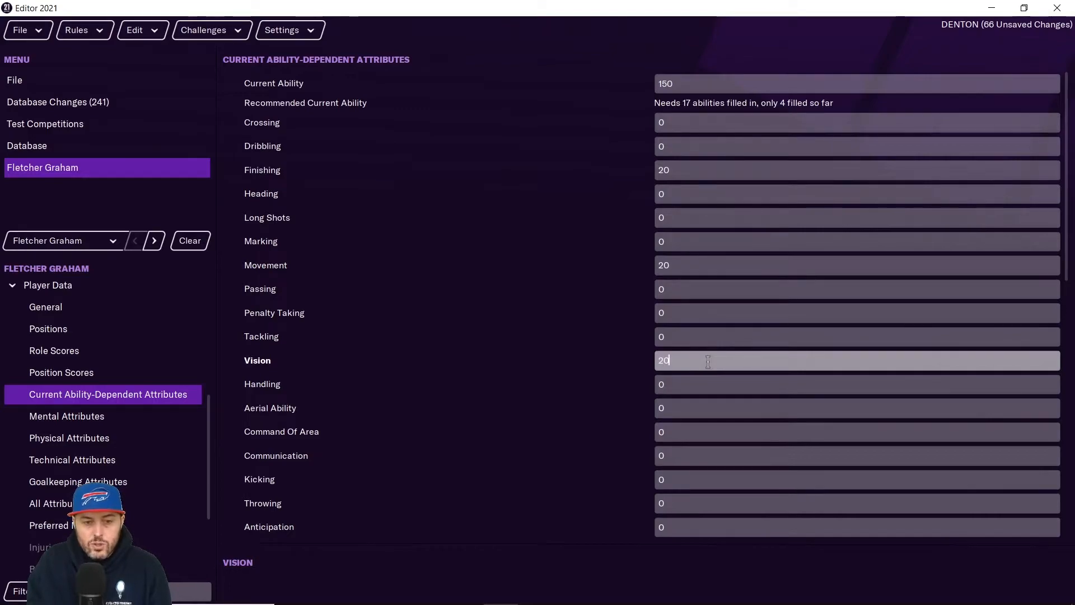
# Step: In the player's mental attributes, set Consistency and Composure to 20
pyautogui.click(83, 424)
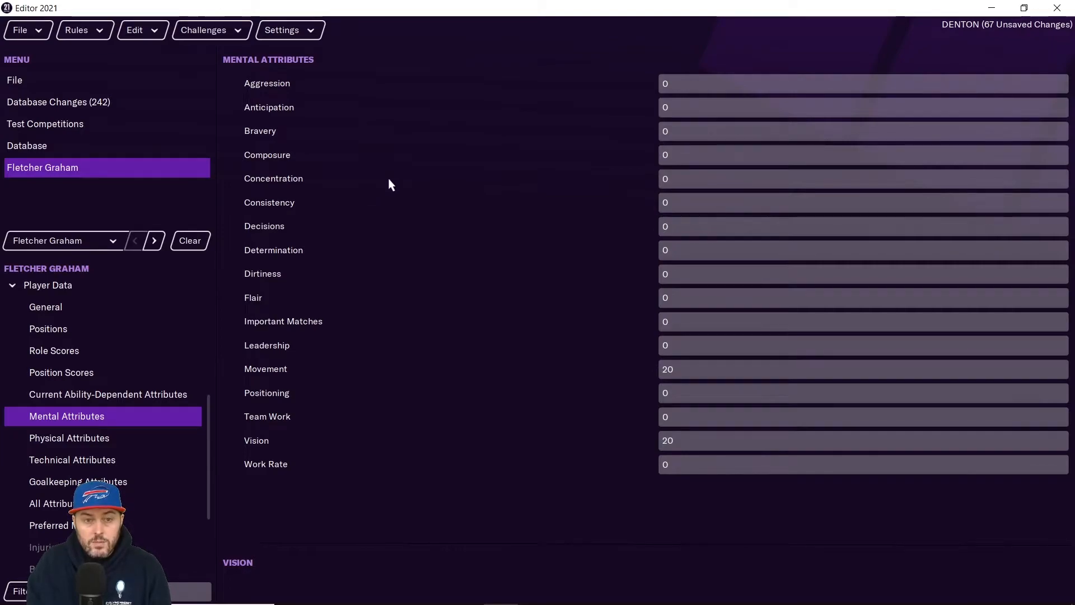
pyautogui.click(691, 203)
pyautogui.press('BackSpace')
pyautogui.write('20')
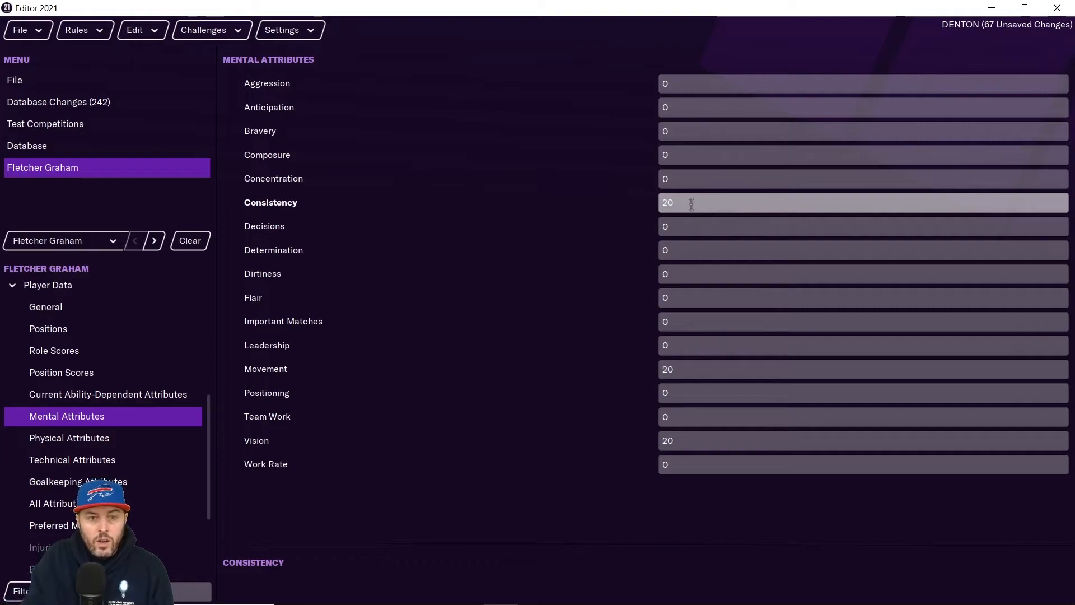
pyautogui.click(699, 156)
pyautogui.press('BackSpace')
pyautogui.write('20')
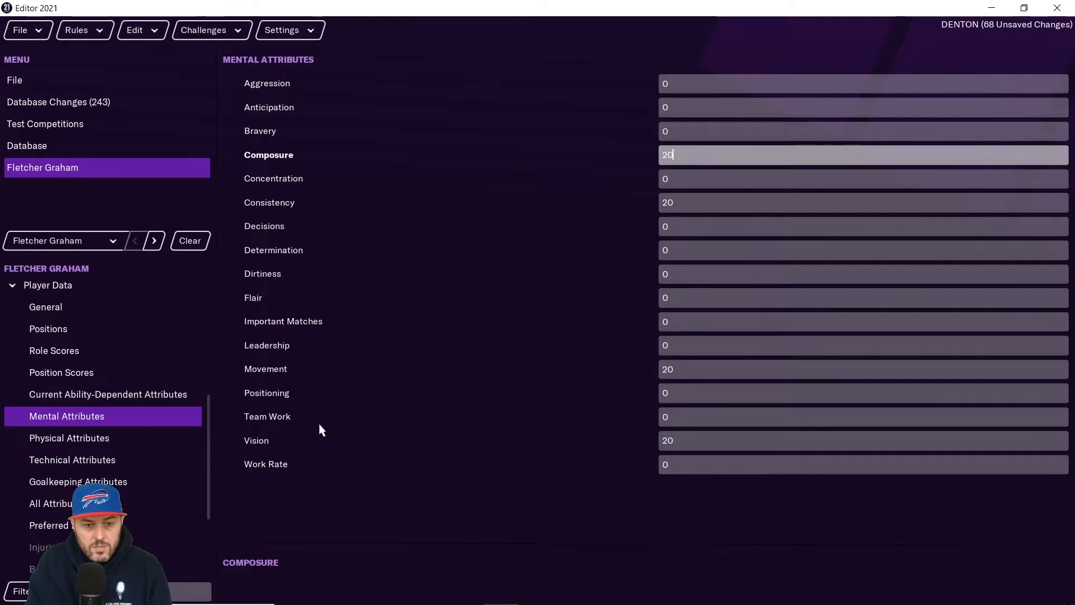
# Step: Set the mental attributes Team Work and Important Matches to 20
pyautogui.click(671, 414)
pyautogui.write('2')
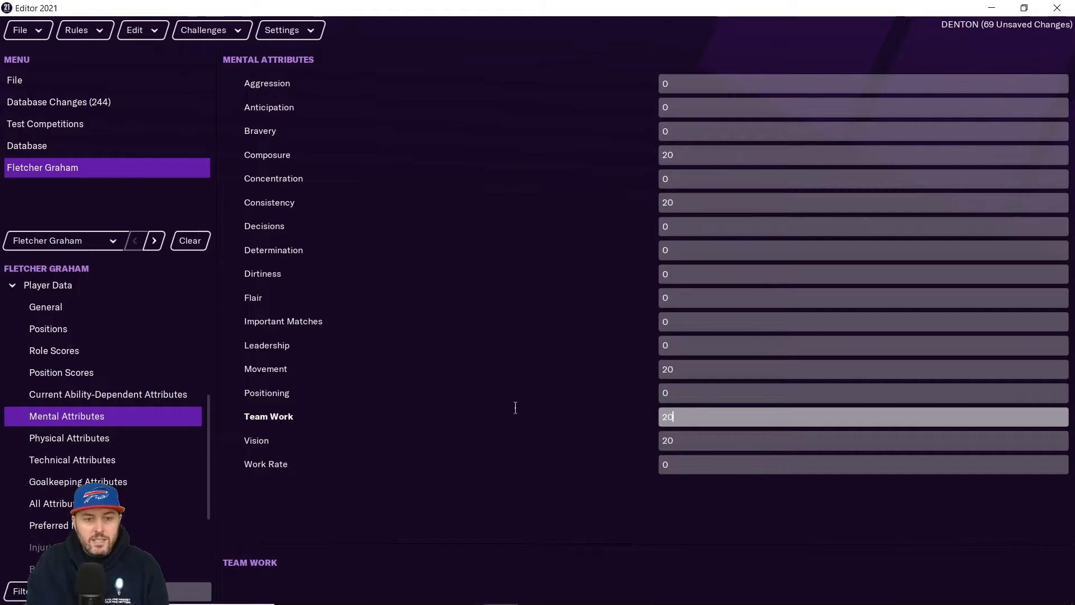
pyautogui.write('0')
pyautogui.click(717, 321)
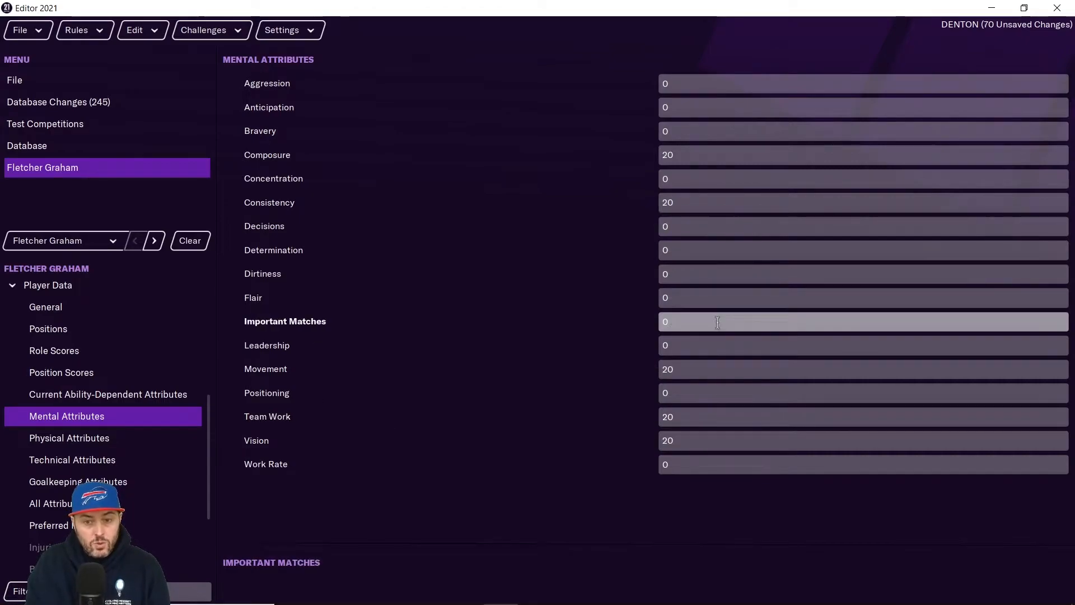
pyautogui.press('BackSpace')
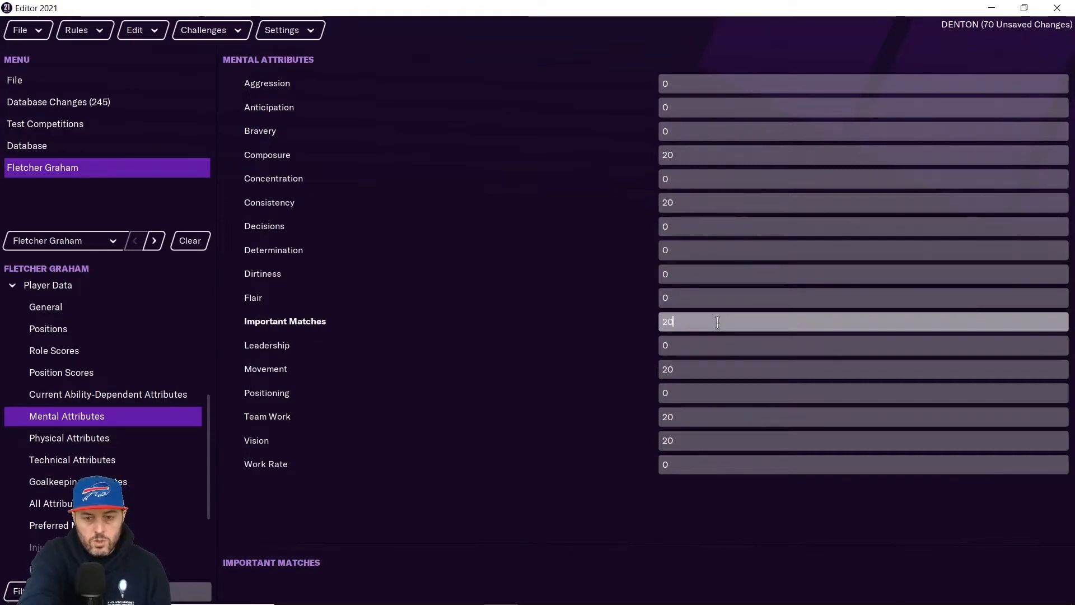
# Step: In the player's physical attributes, set Acceleration to 20
pyautogui.click(80, 443)
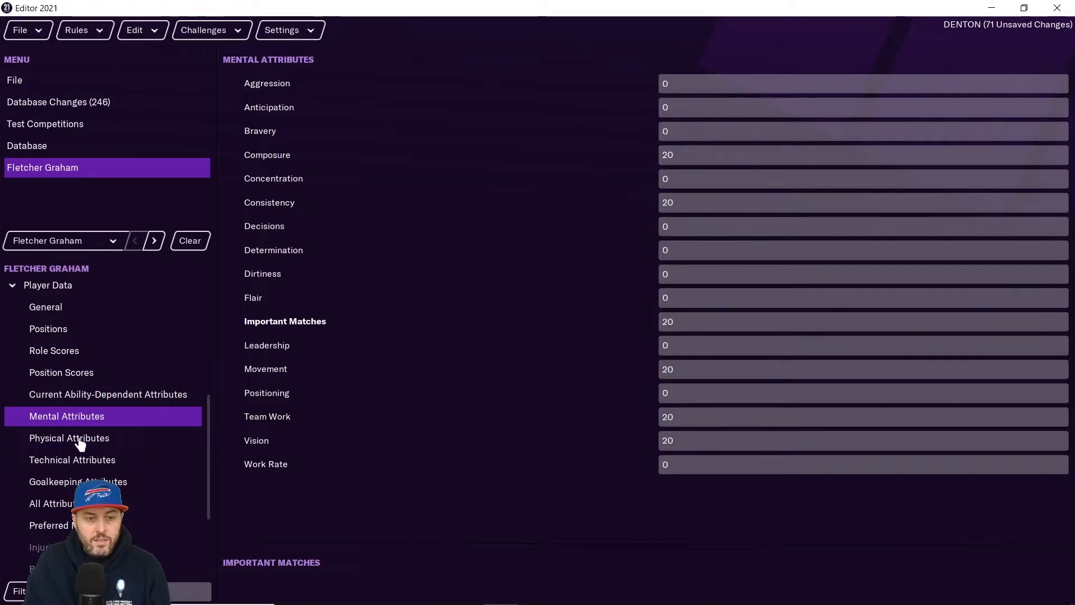
pyautogui.click(683, 91)
pyautogui.write('20')
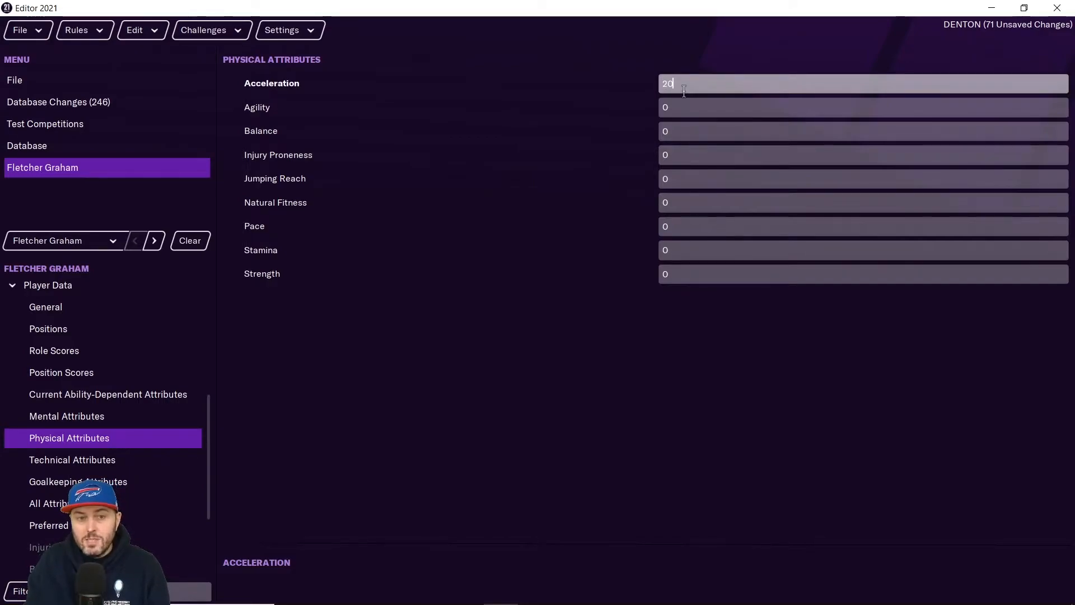
# Step: Set Pace and Natural Fitness to 20 in the physical attributes, and Technique to 20 in the technical attributes
pyautogui.click(684, 227)
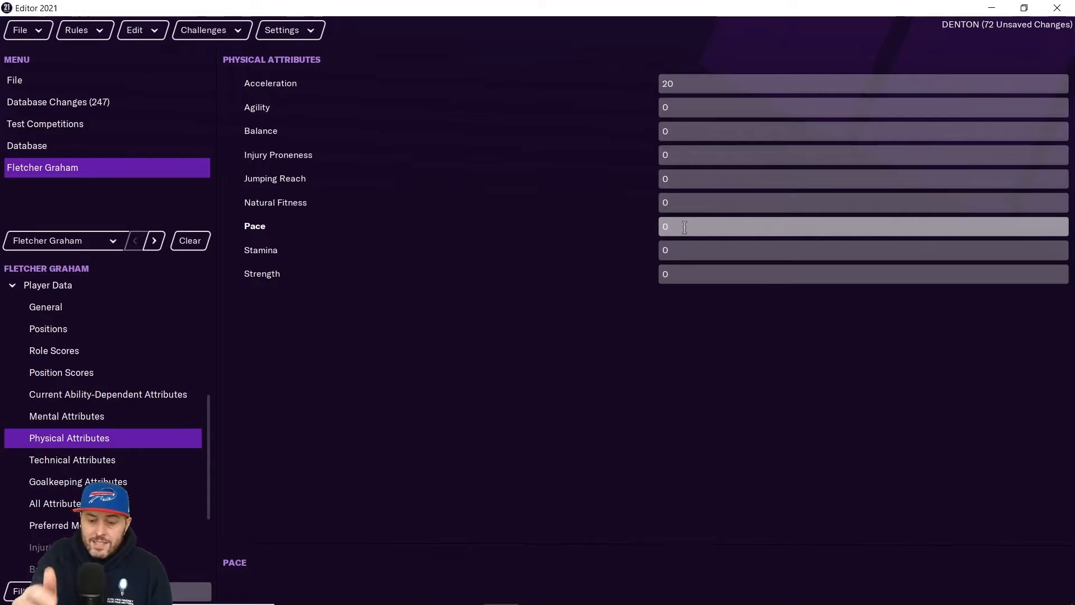
pyautogui.press('BackSpace')
pyautogui.write('20')
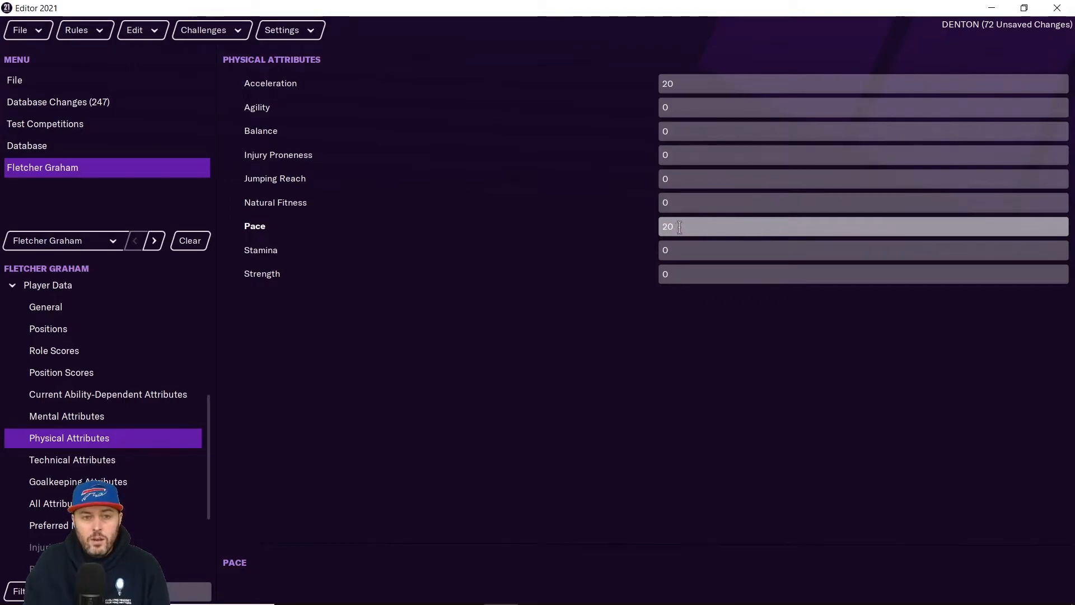
pyautogui.click(683, 202)
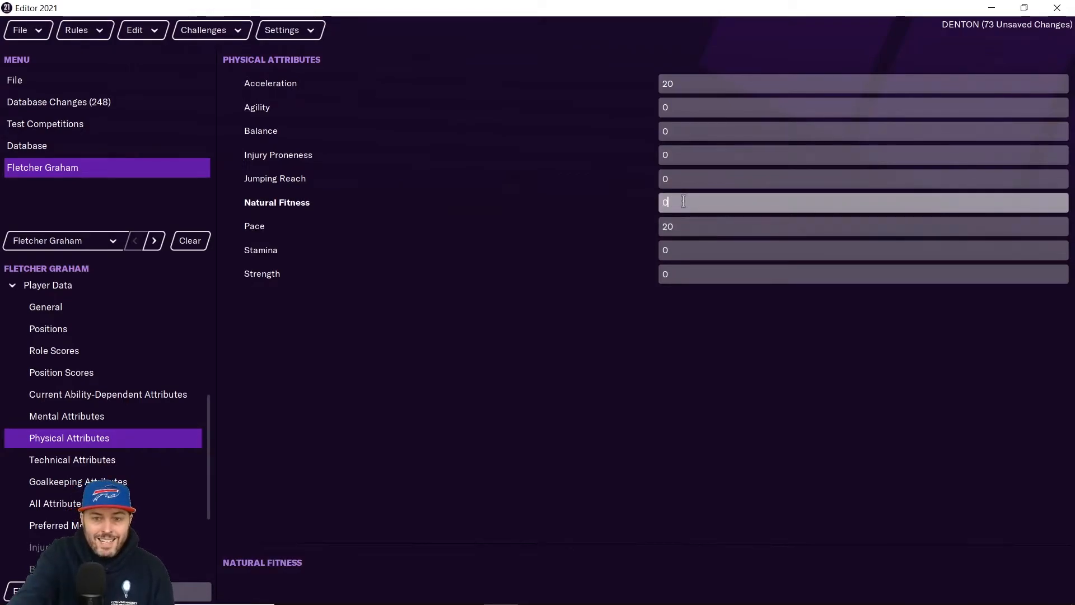
pyautogui.write('2')
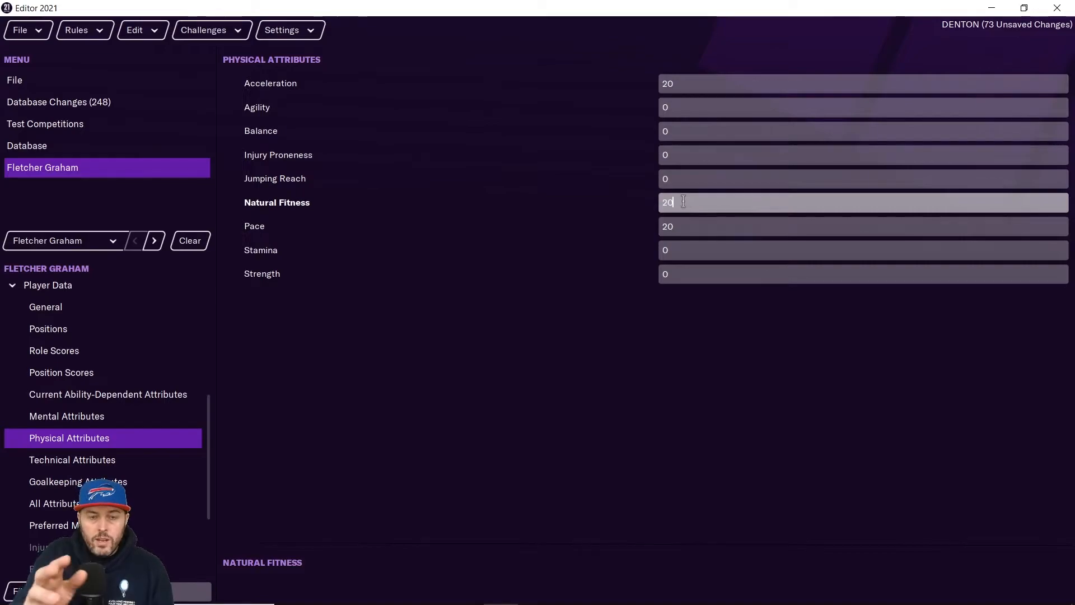
pyautogui.click(121, 466)
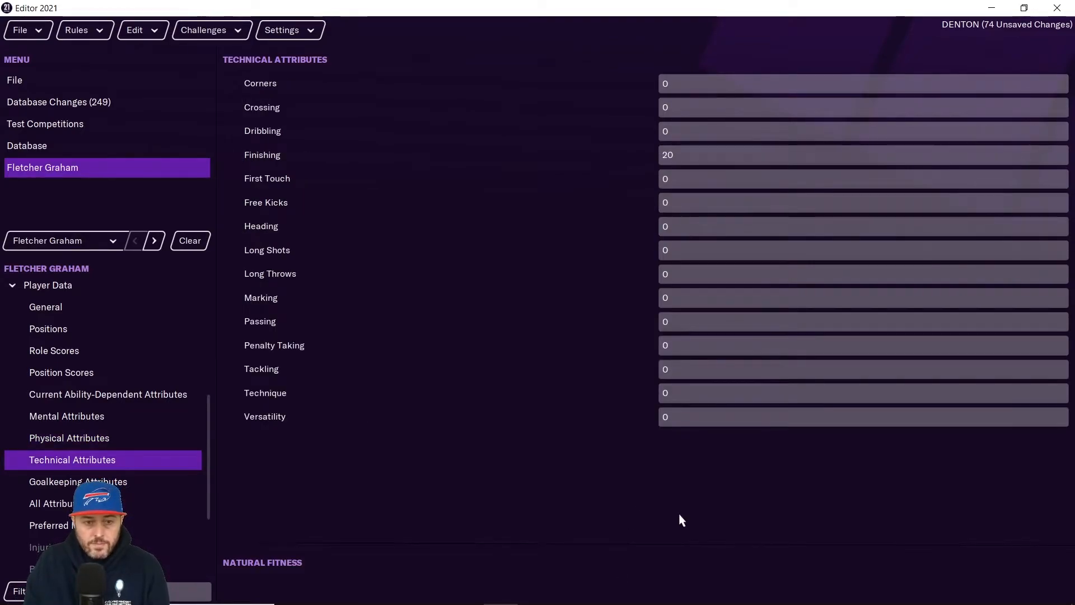
pyautogui.click(700, 398)
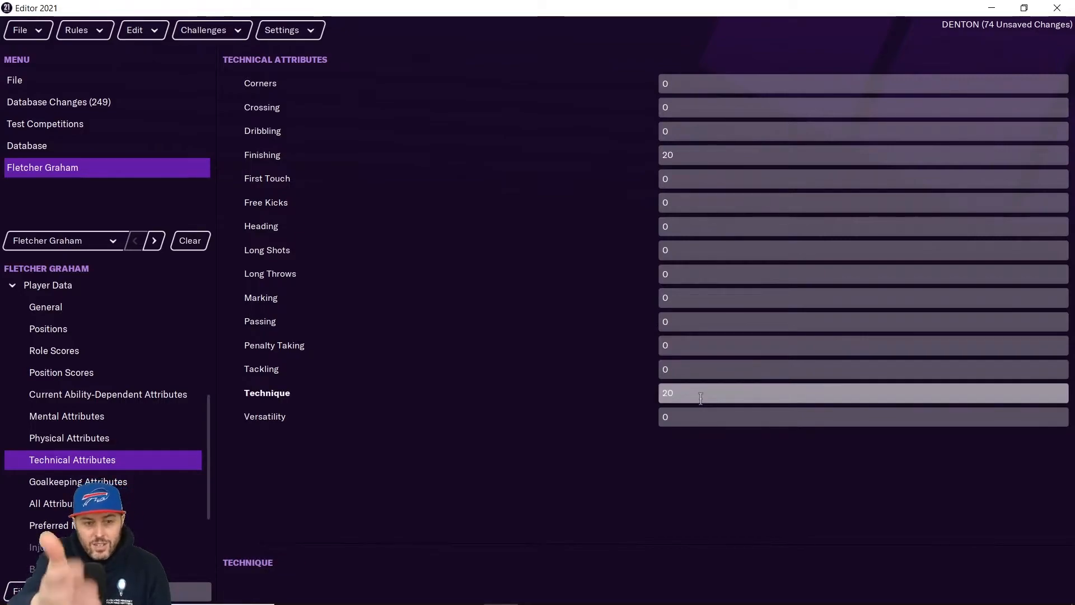
# Step: Enable the player's preferred moves Shoots With Power and Places Shots
pyautogui.click(112, 480)
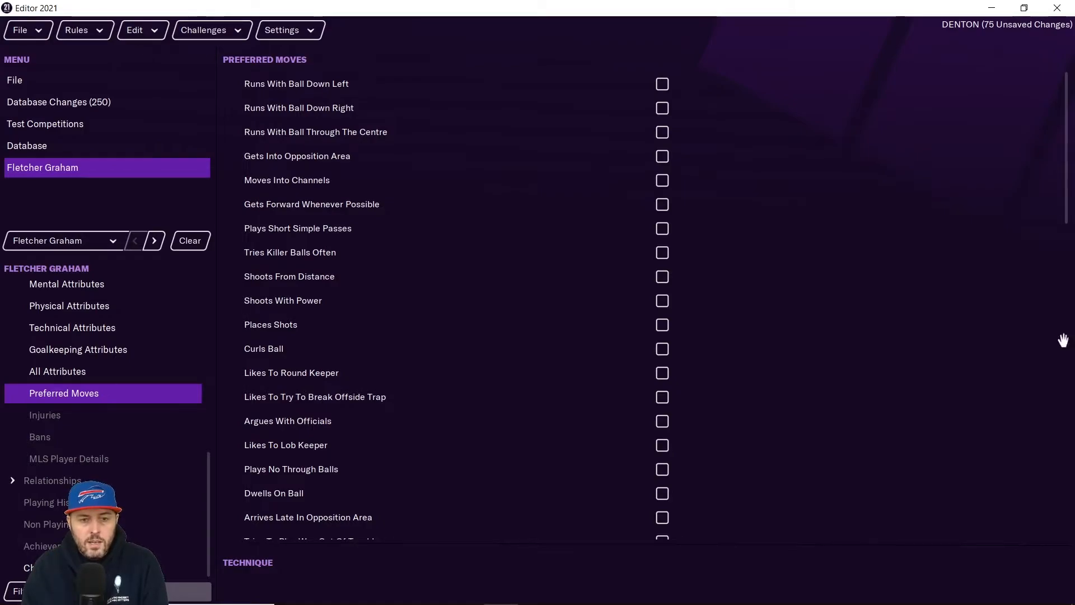
pyautogui.click(661, 304)
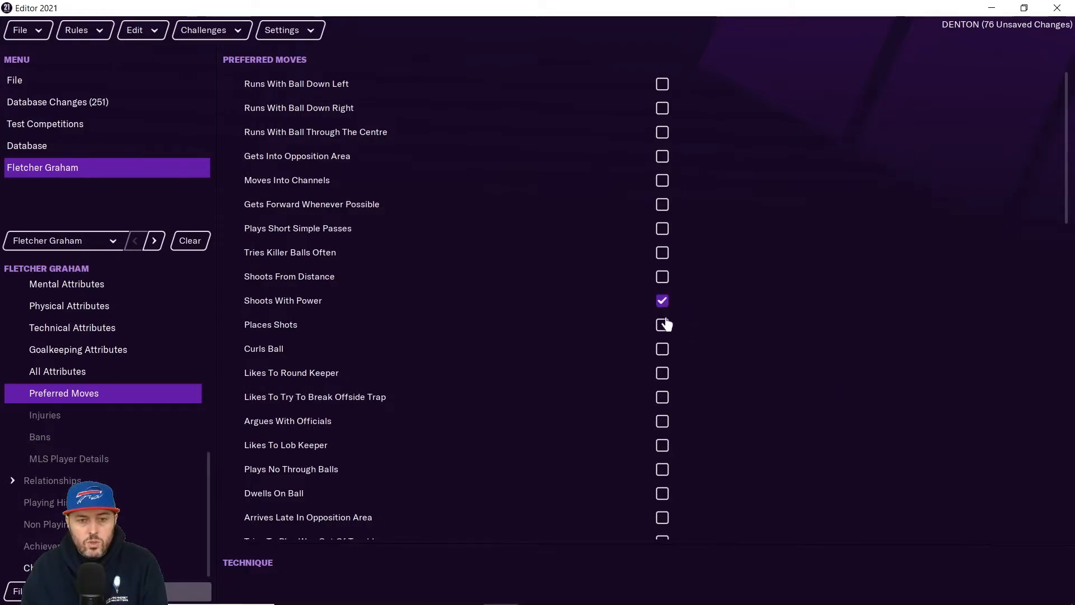
pyautogui.click(663, 327)
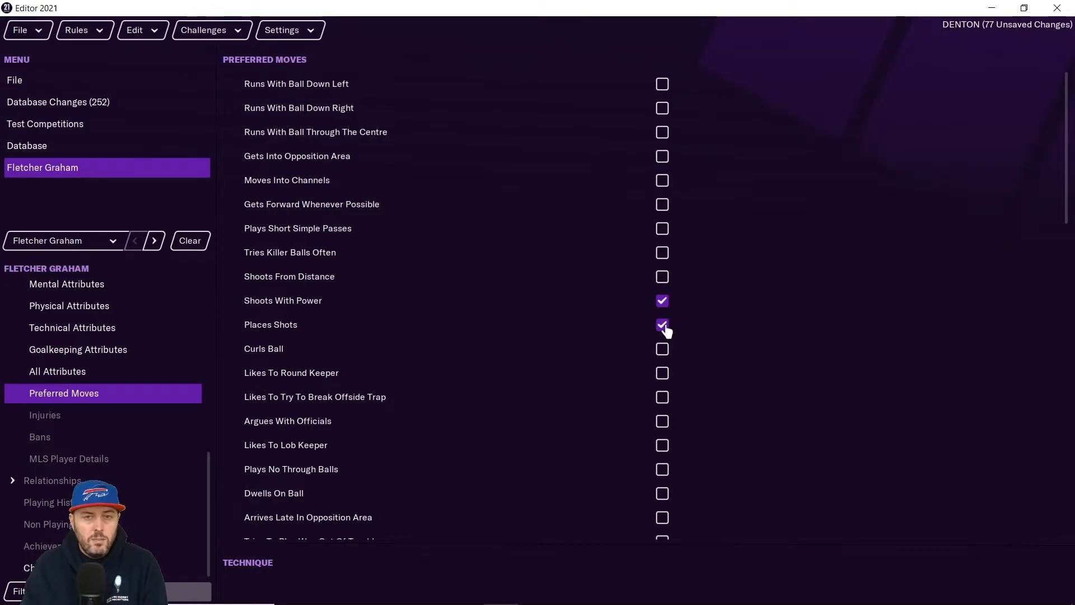
pyautogui.scroll(-3, 1067, 385)
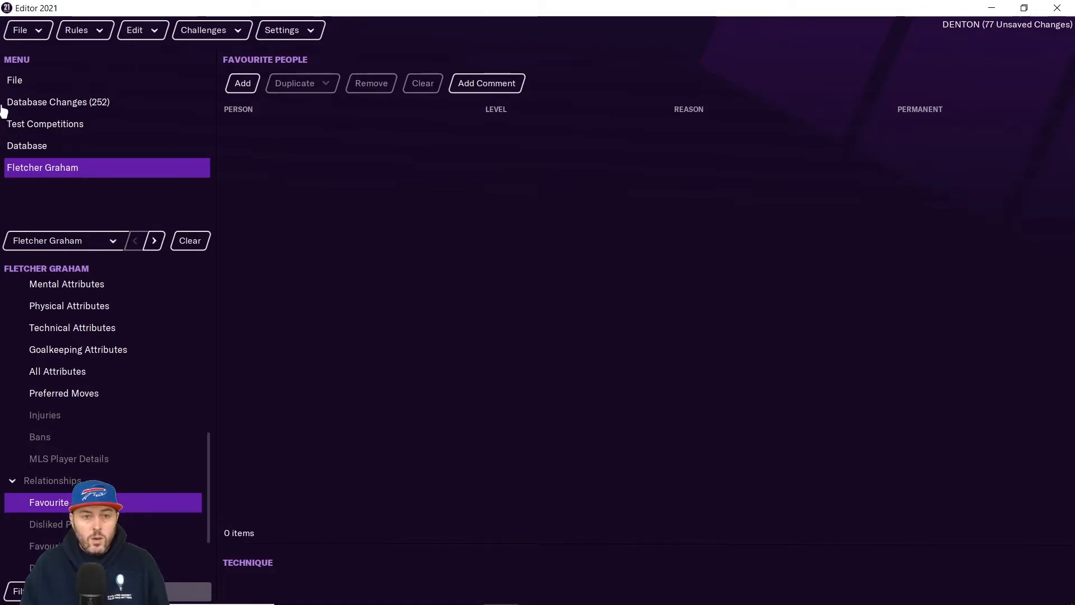
# Step: Add Cristiano Ronaldo to the new player's favourite people, with the reason Friend and marked as permanent
pyautogui.click(244, 88)
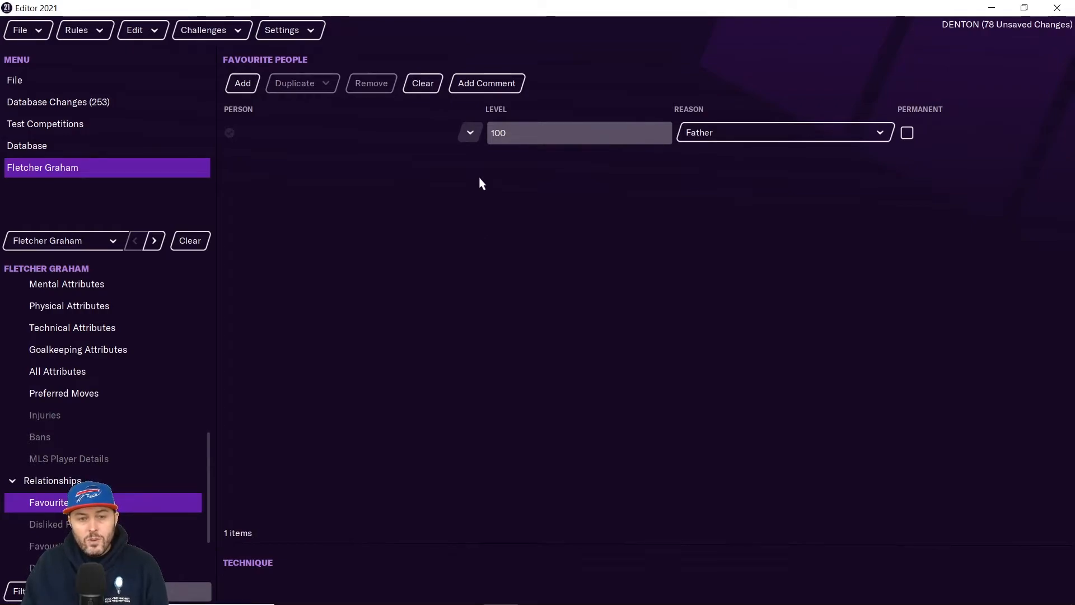
pyautogui.click(720, 136)
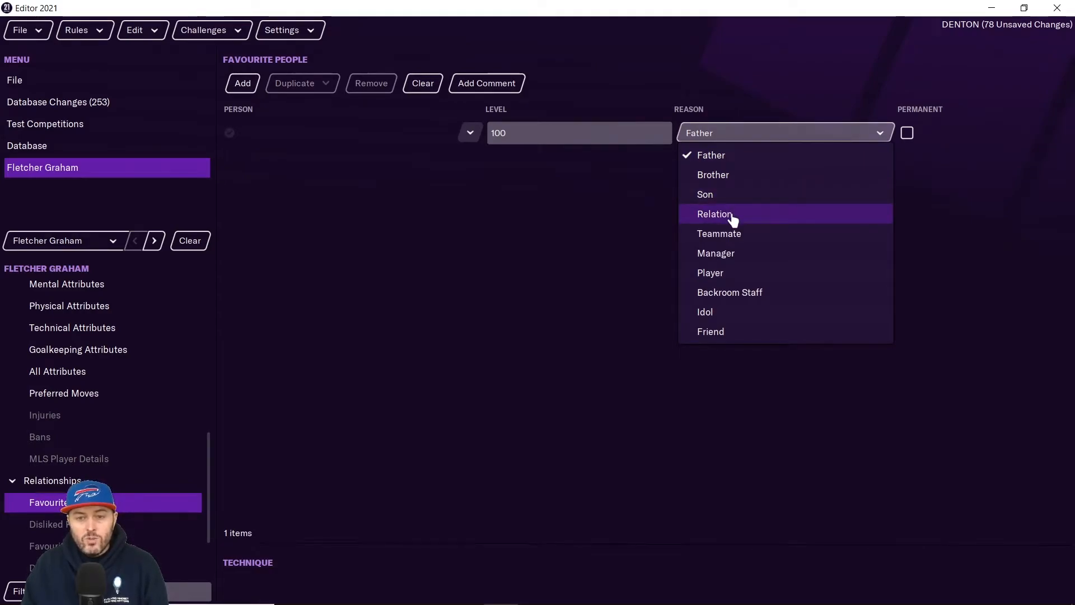
pyautogui.click(657, 220)
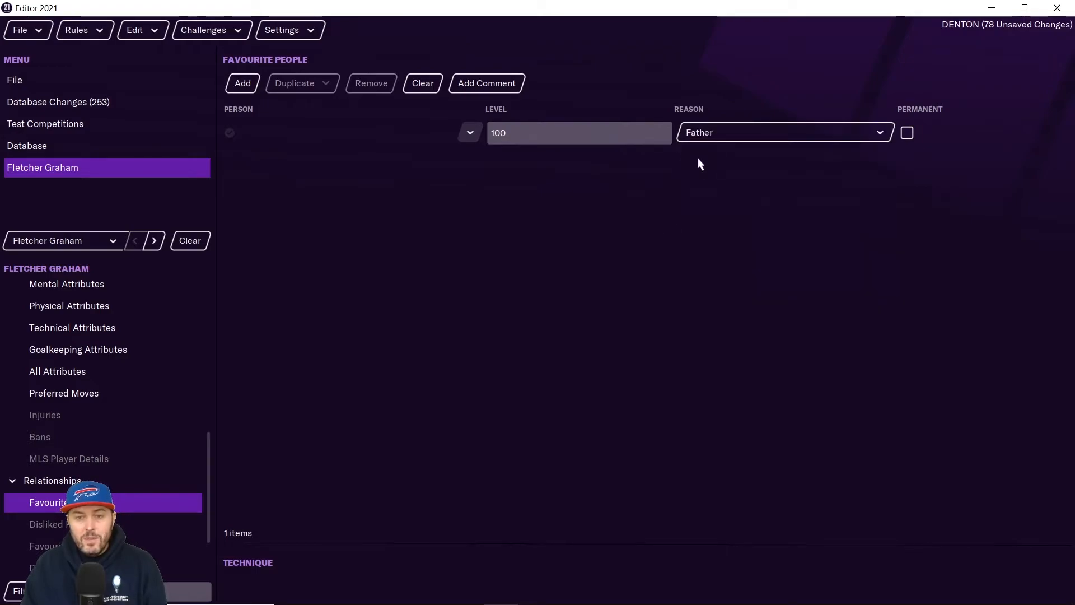
pyautogui.click(698, 138)
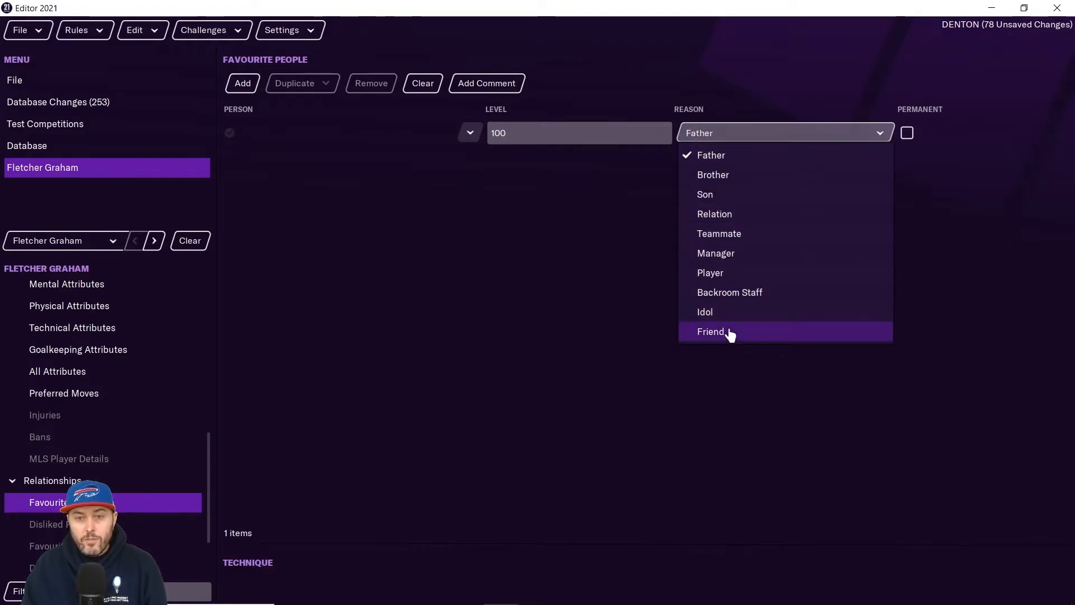
pyautogui.click(481, 136)
pyautogui.click(477, 137)
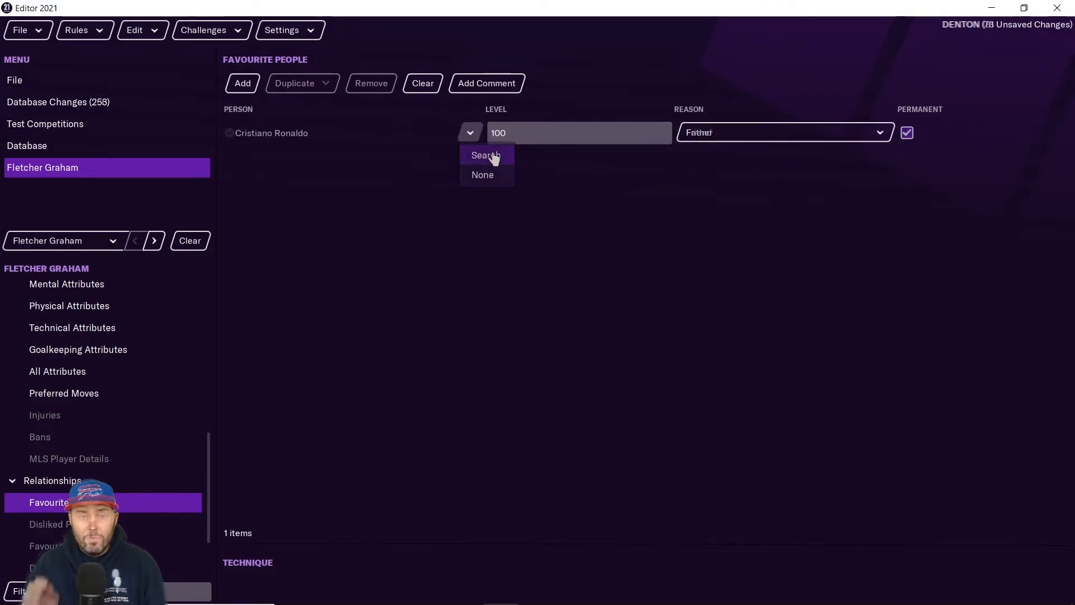
pyautogui.press('Escape')
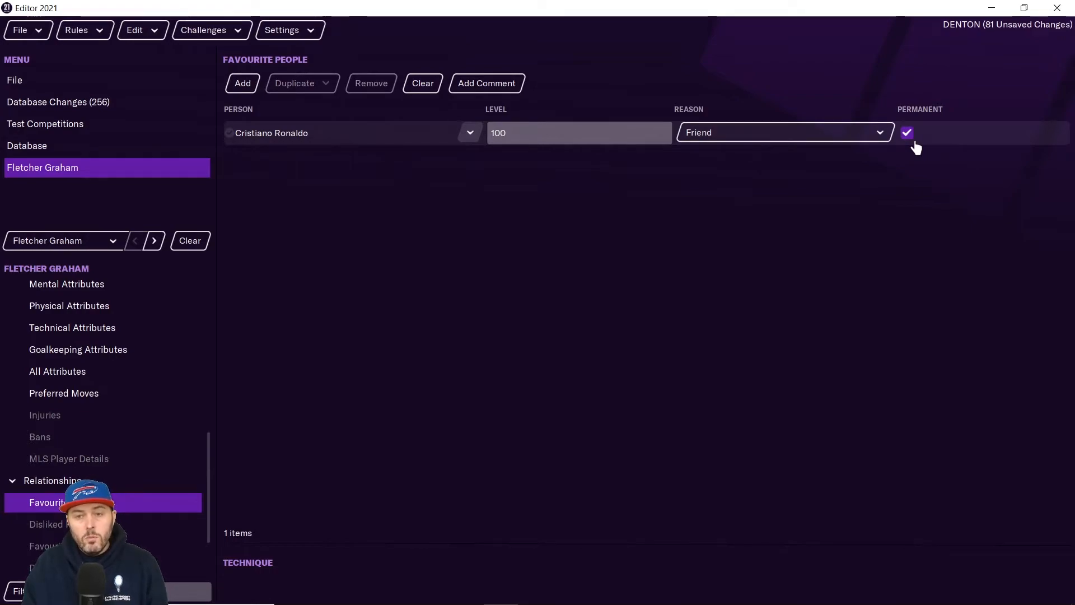
# Step: In Cristiano Ronaldo's favourite people, add the new player with the reason Friend and mark the entry as permanent
pyautogui.click(283, 139)
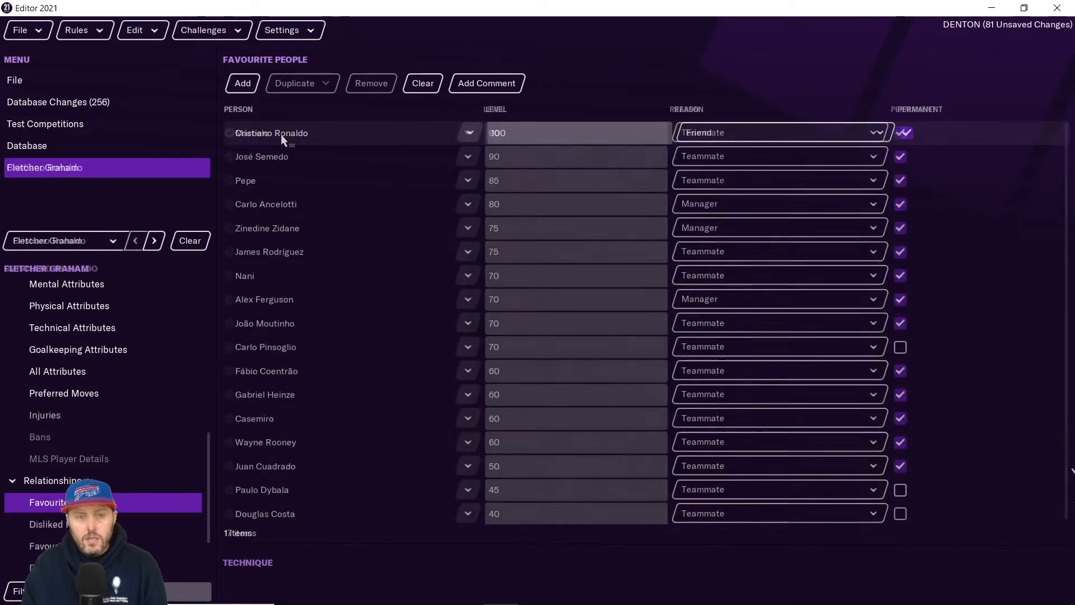
pyautogui.click(234, 94)
pyautogui.scroll(-1, 1058, 336)
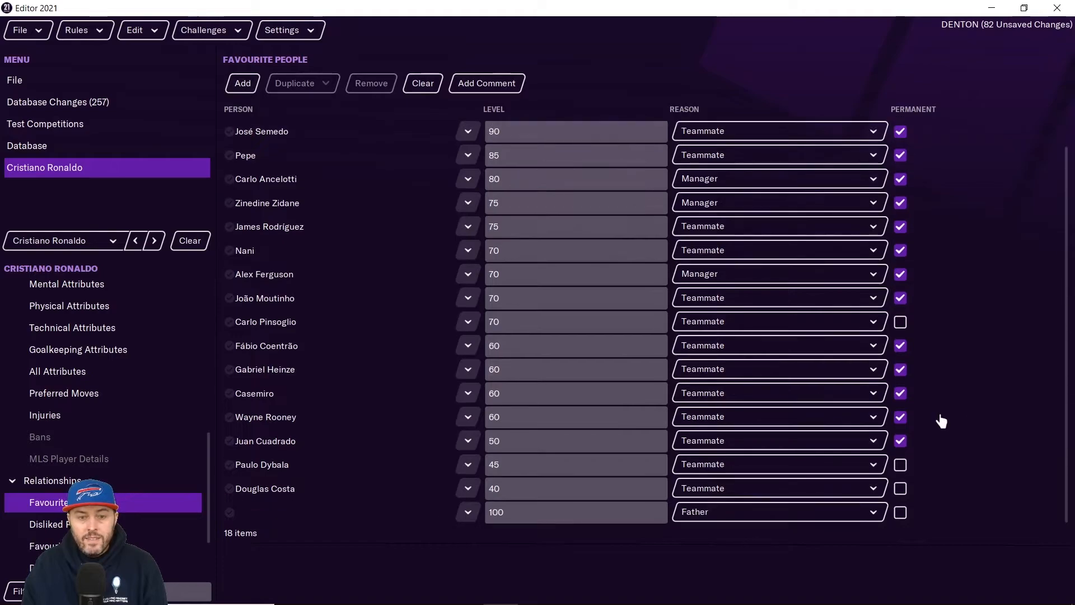
pyautogui.click(468, 512)
pyautogui.click(798, 512)
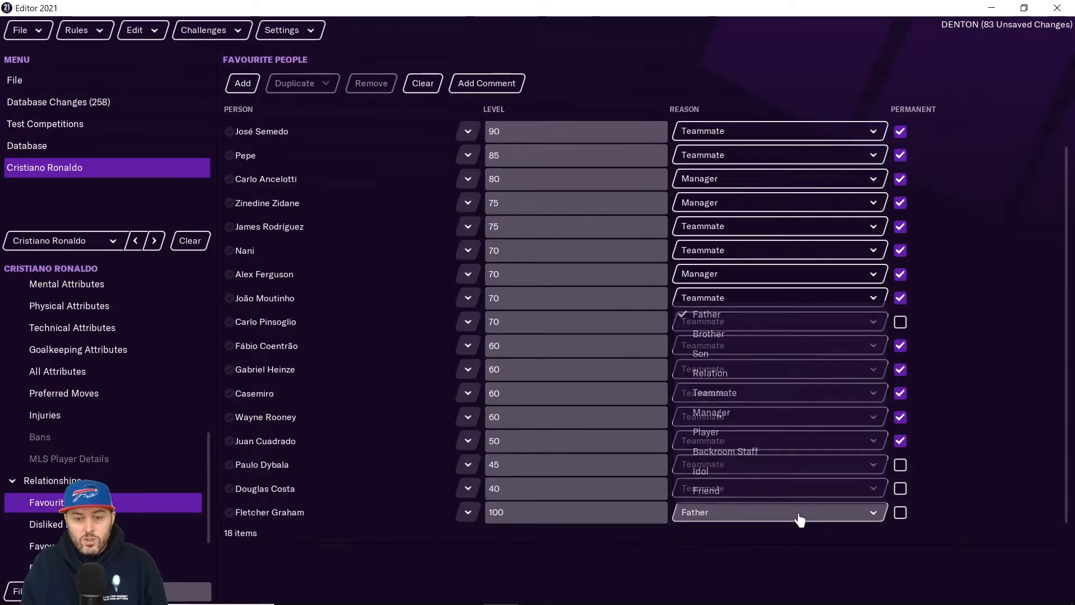
pyautogui.click(740, 497)
pyautogui.click(899, 512)
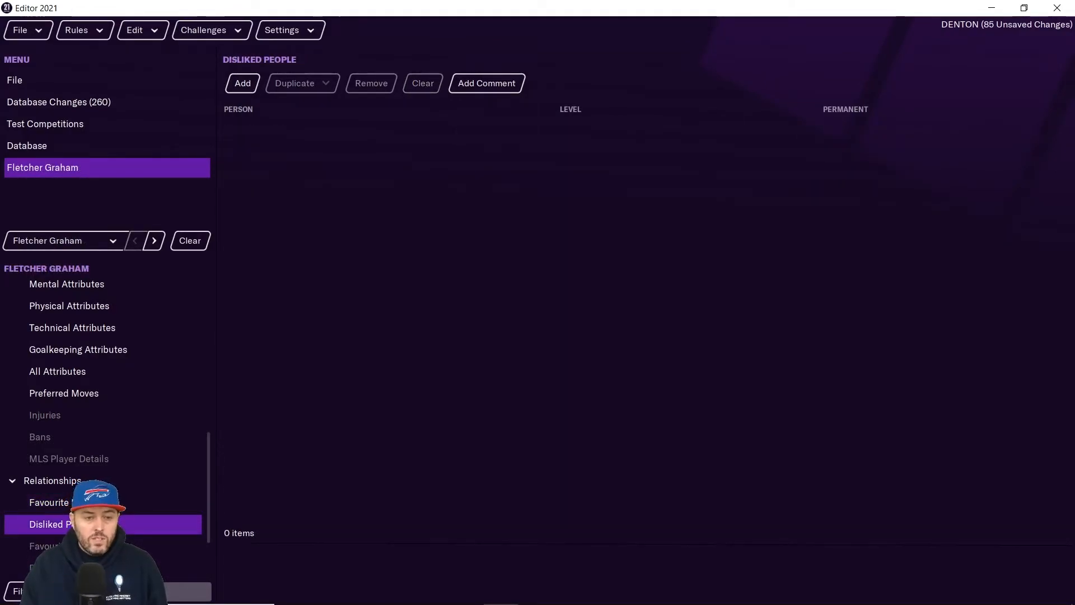
# Step: Add Denton Town FC to the new player's favourite clubs as Supporter, and add an entry to the disliked clubs
pyautogui.click(56, 546)
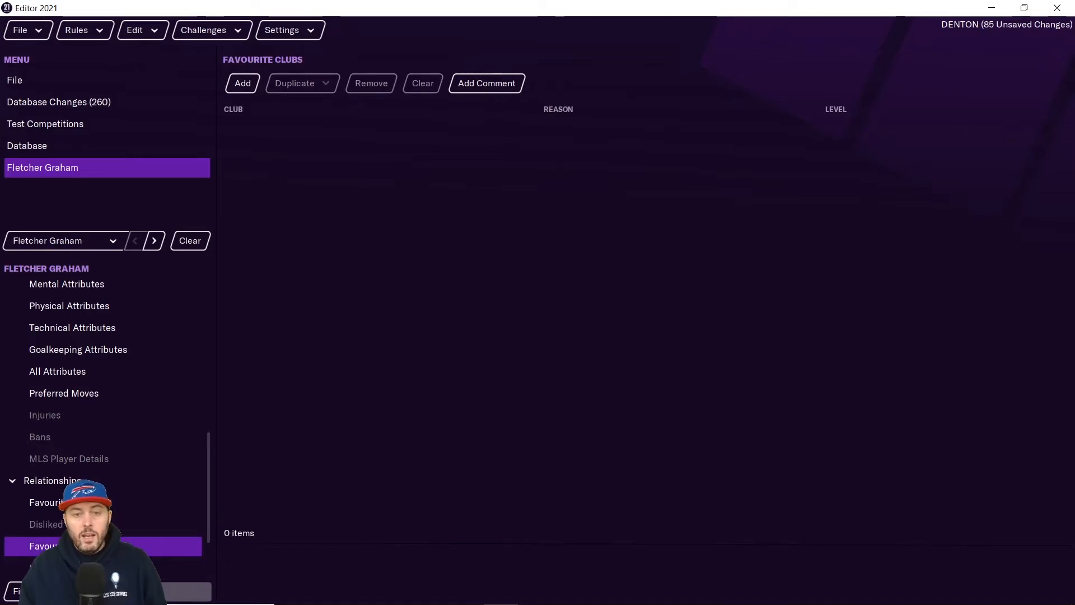
pyautogui.click(244, 85)
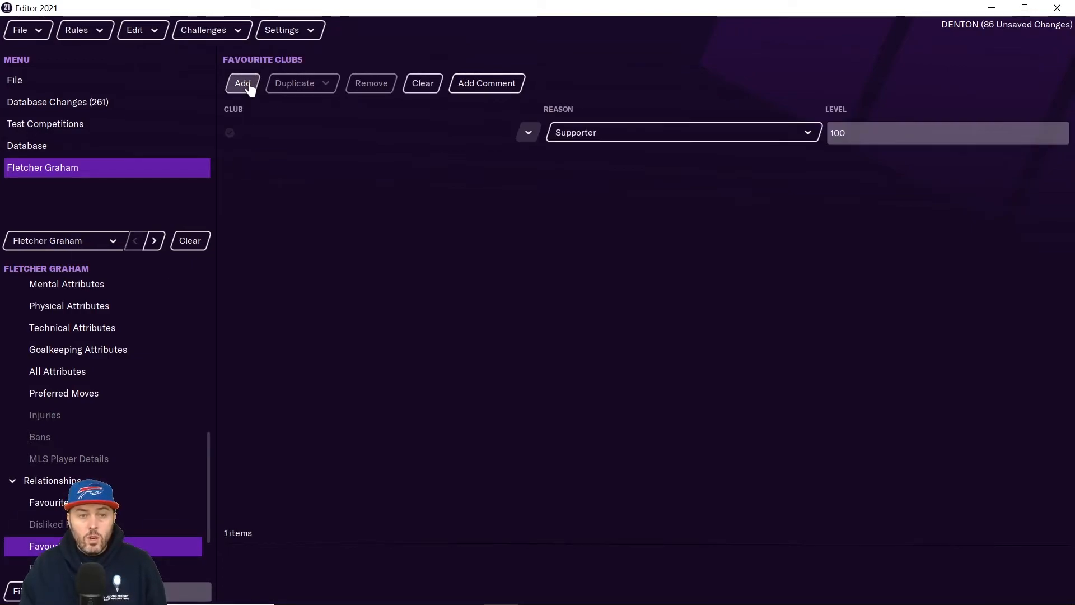
pyautogui.click(527, 133)
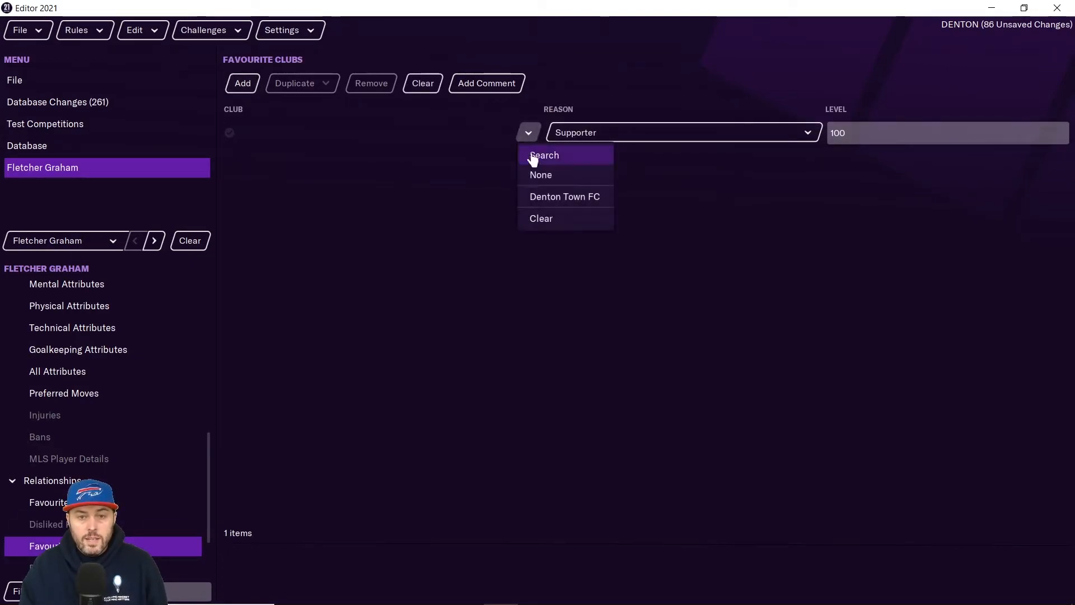
pyautogui.click(547, 199)
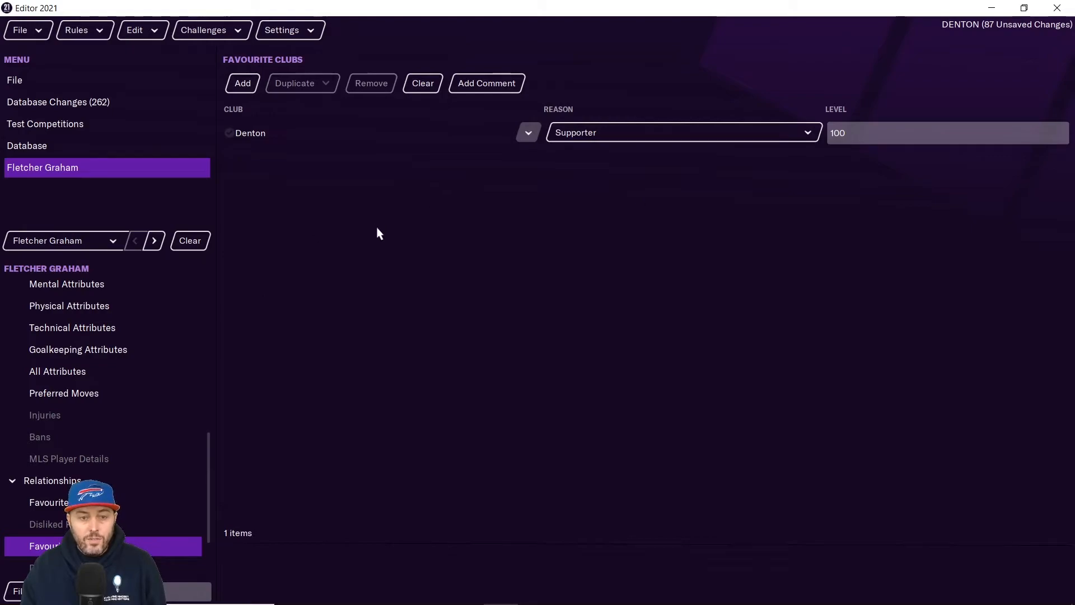
pyautogui.click(670, 138)
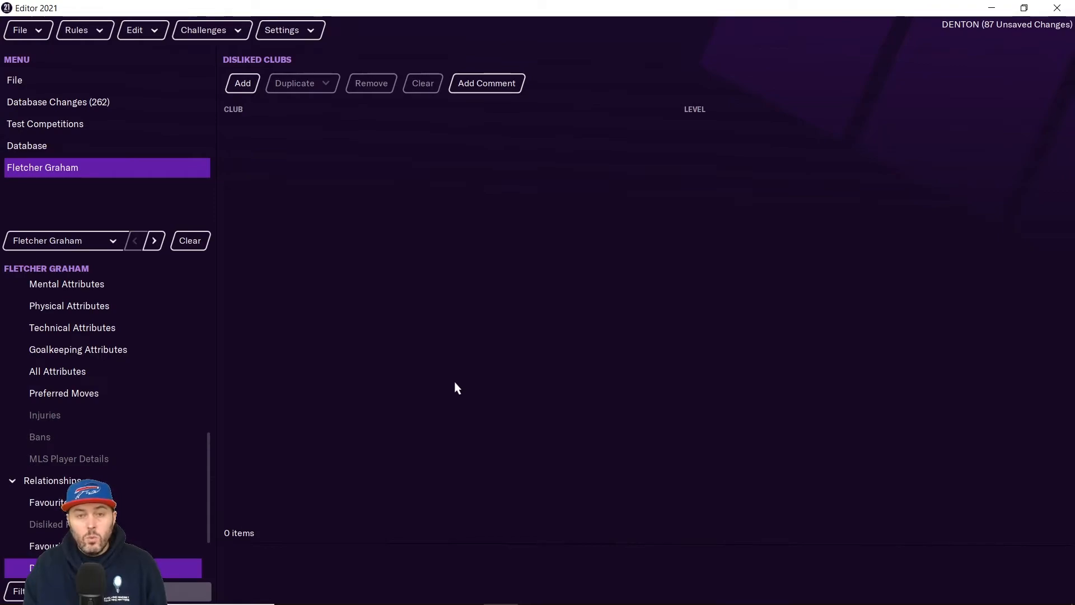
pyautogui.click(242, 83)
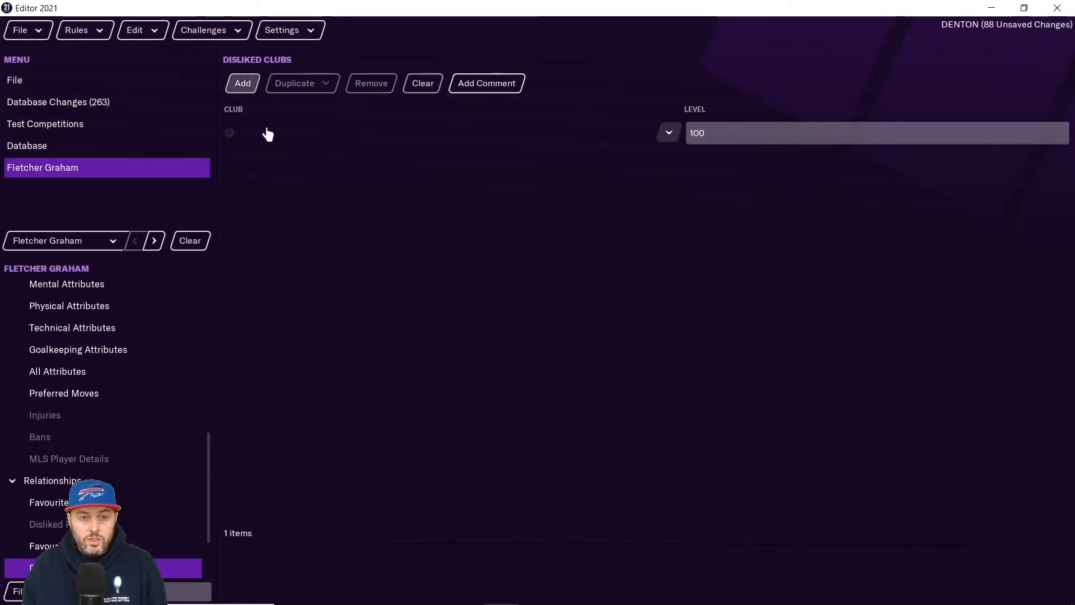
pyautogui.click(668, 135)
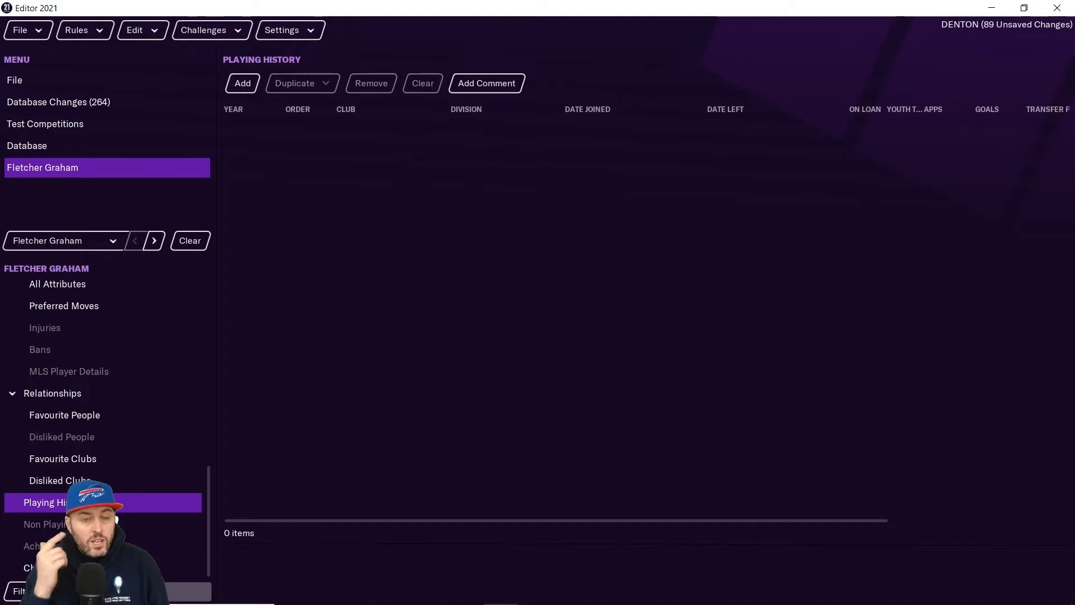
# Step: Add a playing history entry for the new player with year 2020 and club Denton Town FC
pyautogui.click(242, 89)
pyautogui.click(262, 133)
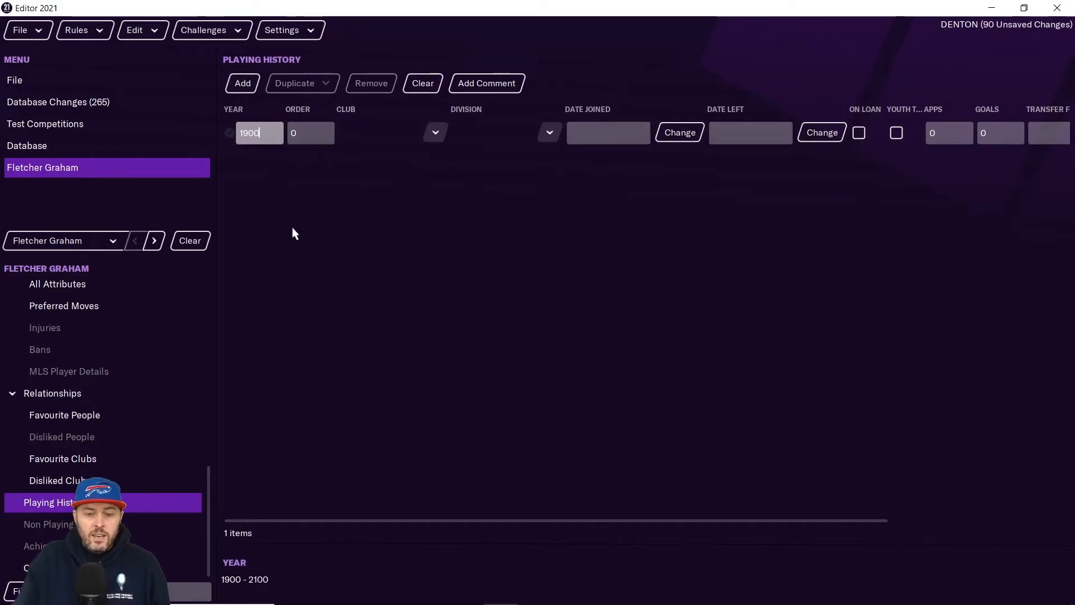
pyautogui.write('202')
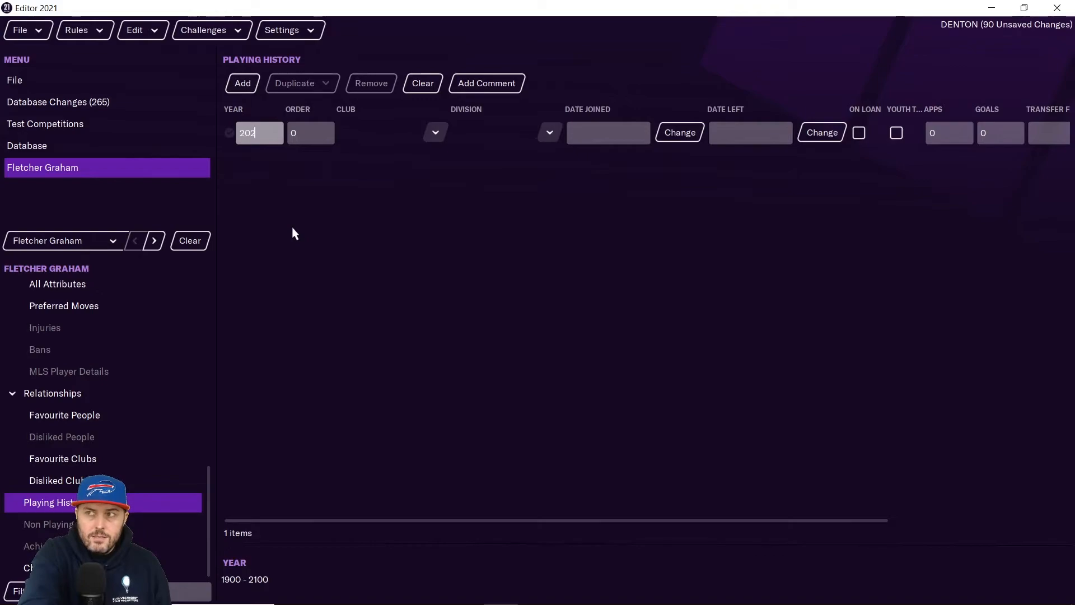
pyautogui.write('00')
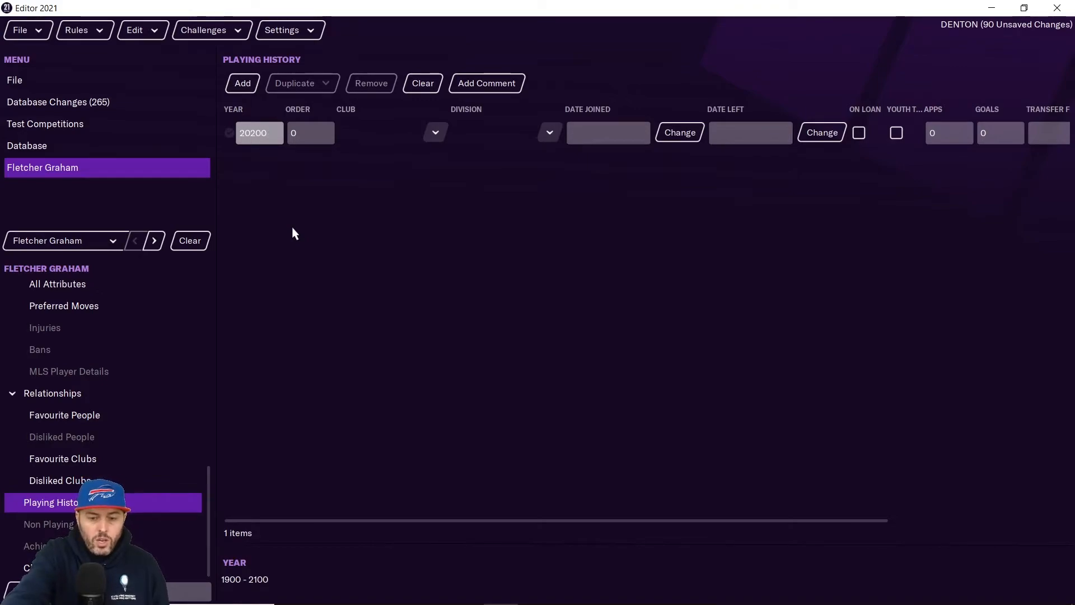
pyautogui.press('Tab')
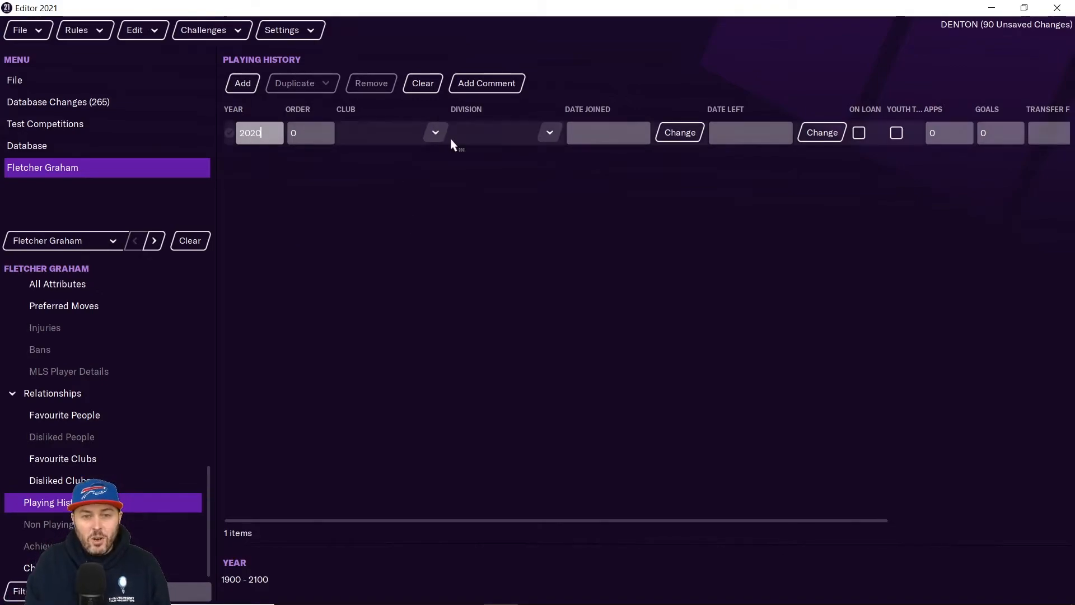
pyautogui.click(440, 141)
pyautogui.click(468, 196)
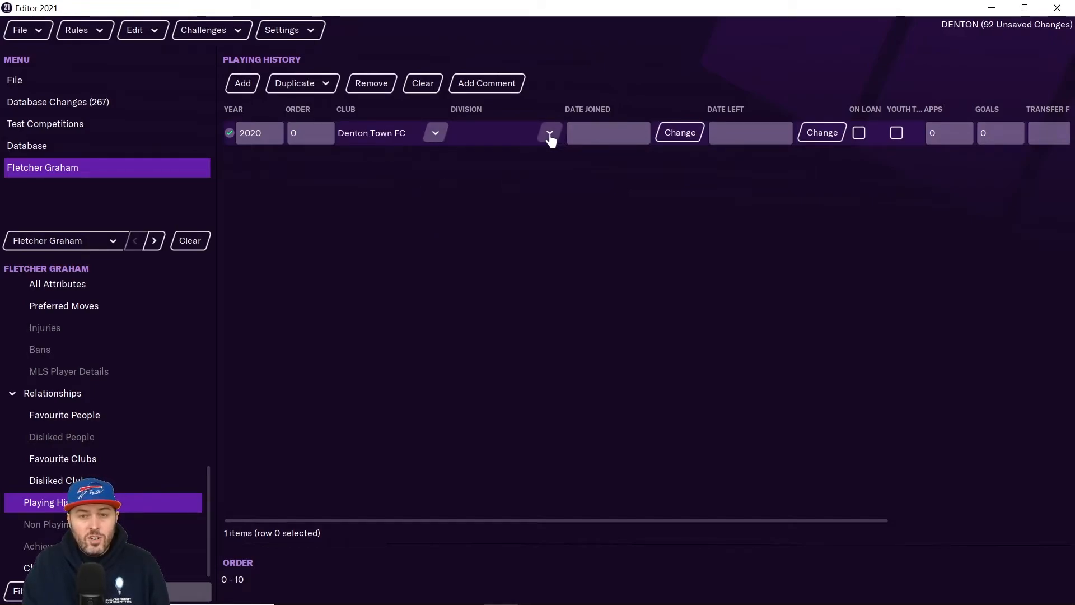
# Step: Set the 2020 playing history entry to 25 appearances and 22 goals
pyautogui.click(940, 132)
pyautogui.press('BackSpace')
pyautogui.write('25')
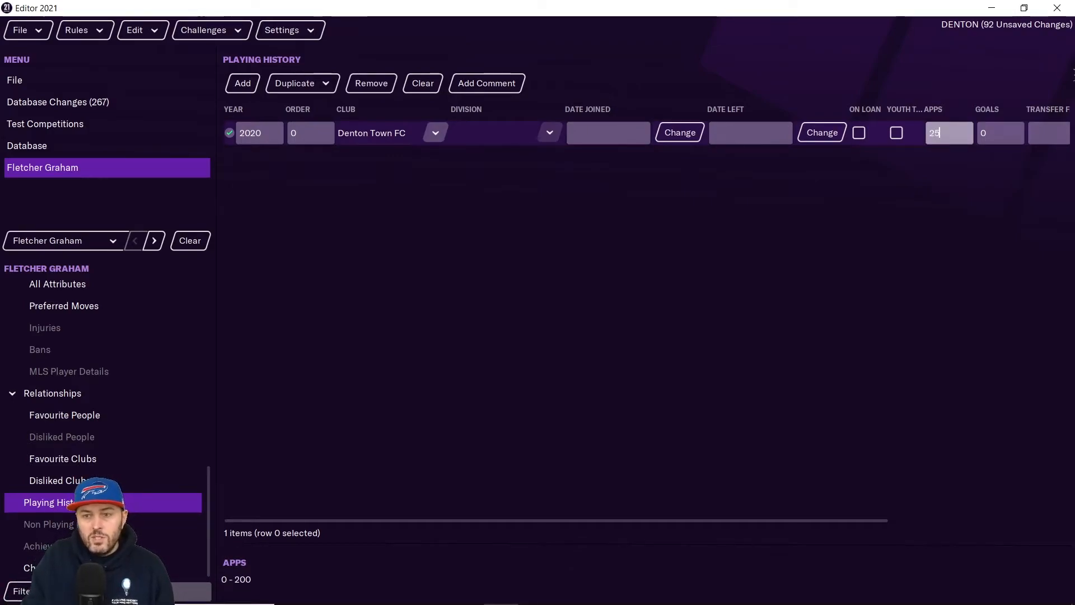
pyautogui.click(987, 140)
pyautogui.press('BackSpace')
pyautogui.write('22')
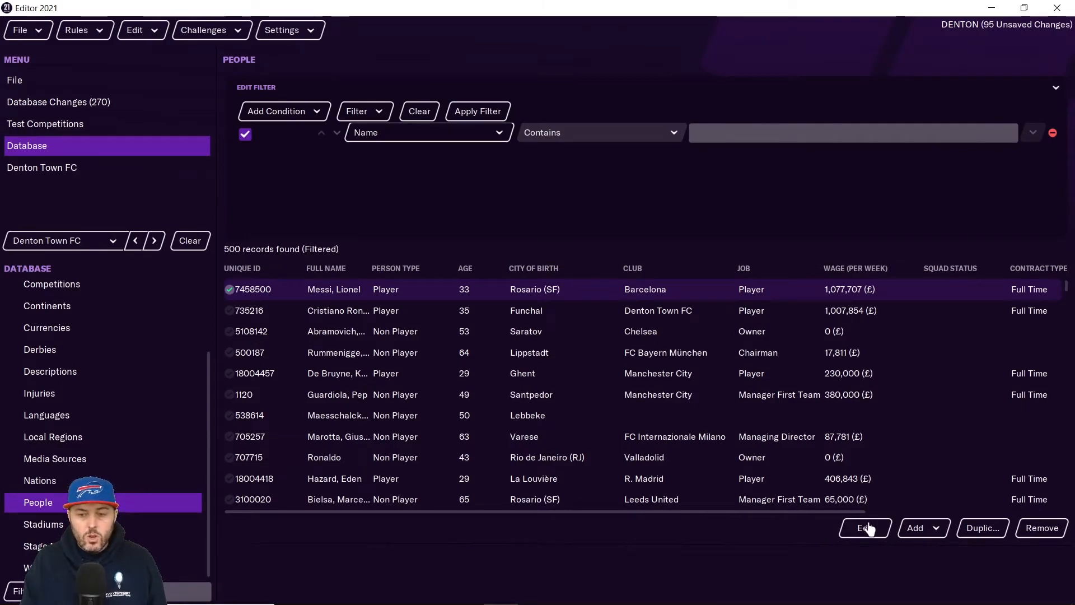
# Step: Add a new non-player to the people database and give him a club contract at Denton Town FC with the job Chairman
pyautogui.click(933, 529)
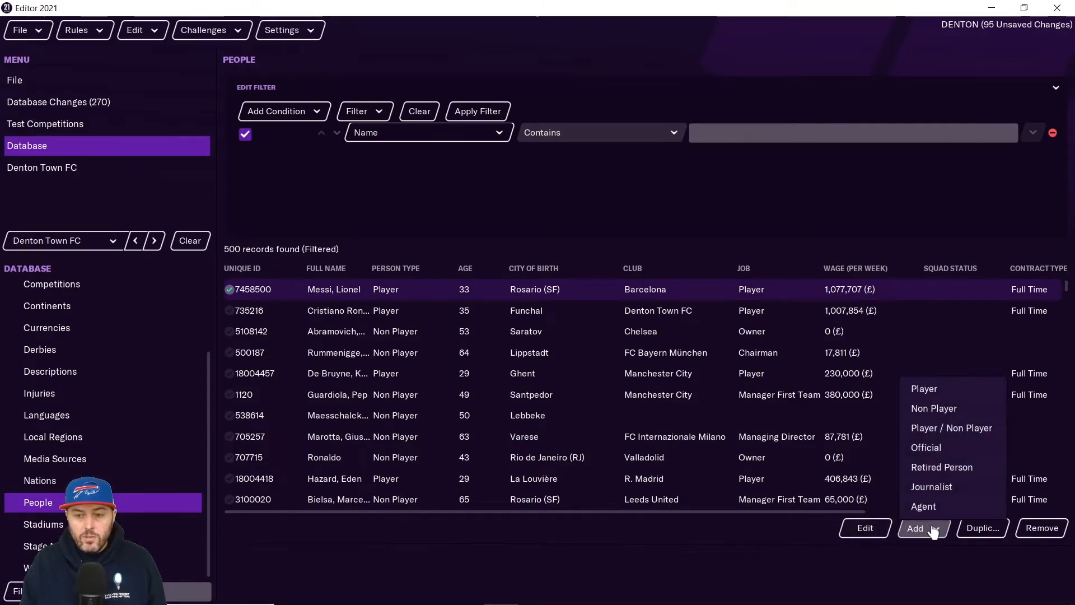
pyautogui.click(948, 412)
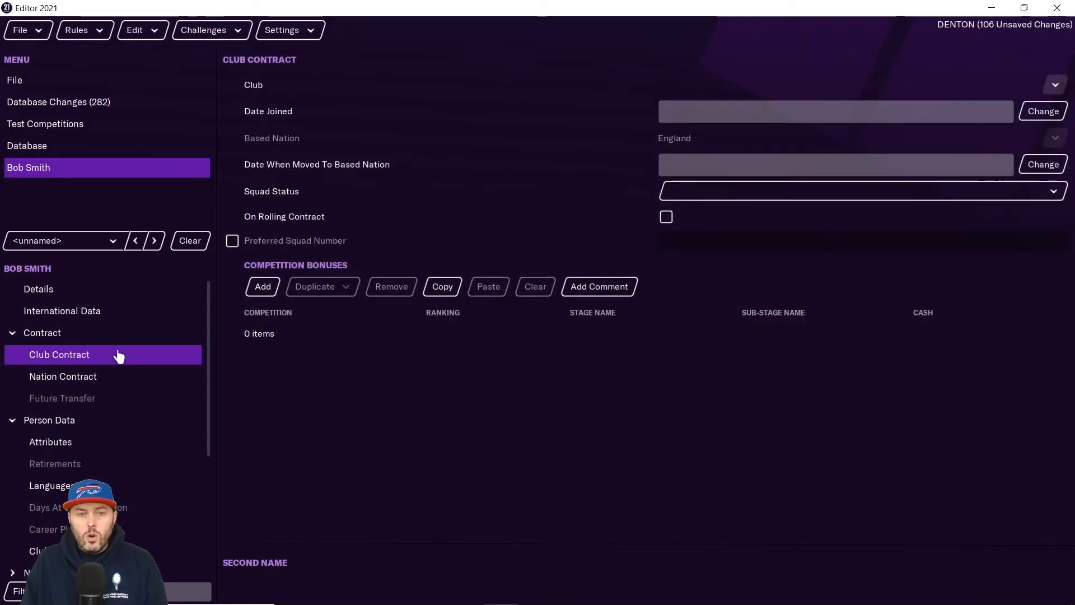
pyautogui.click(1056, 84)
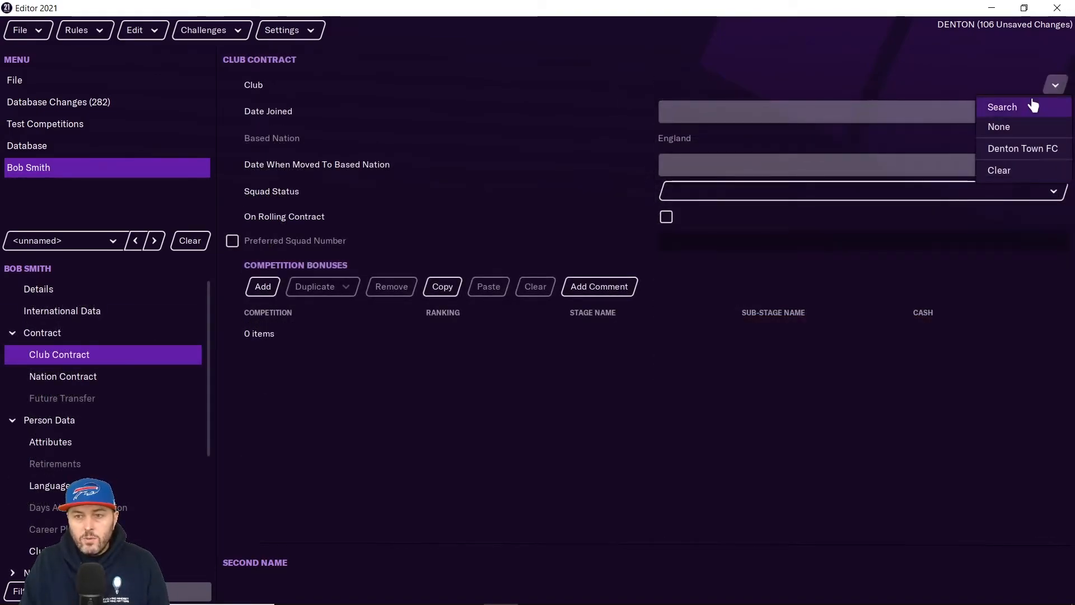
pyautogui.click(1022, 149)
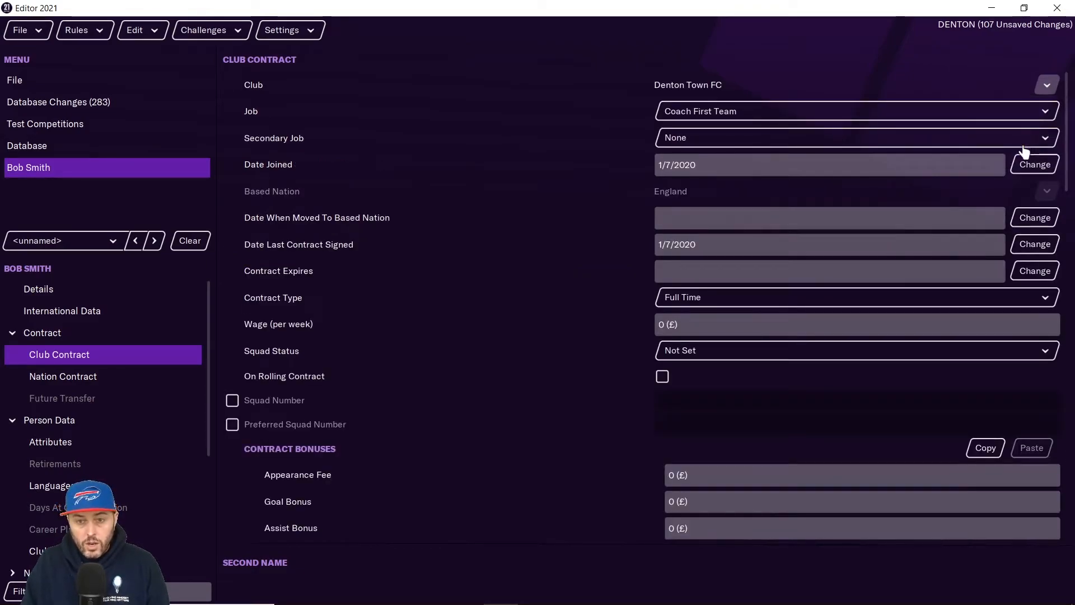
pyautogui.click(703, 114)
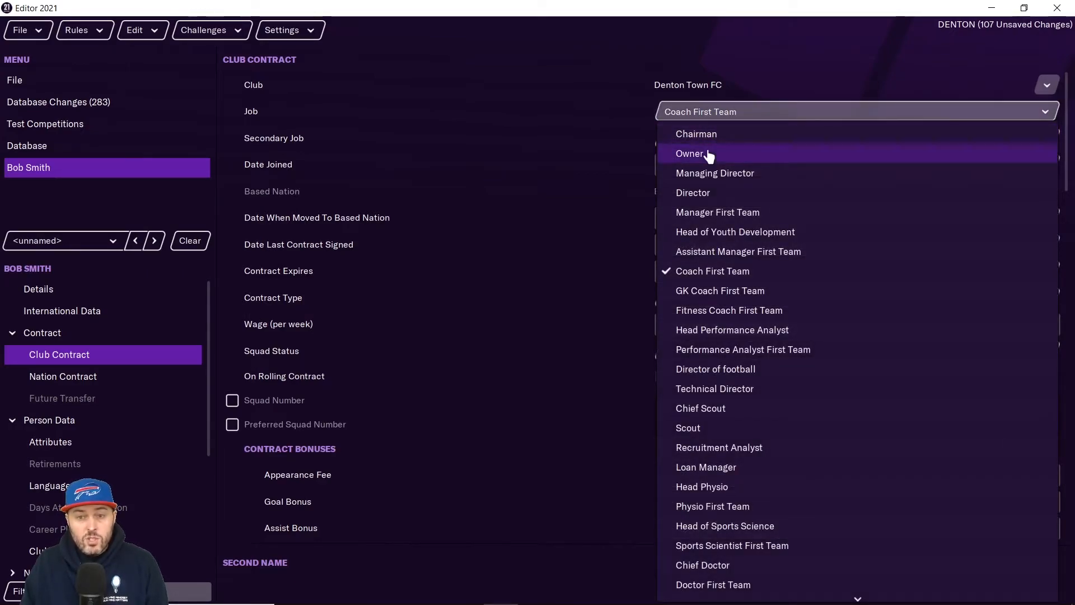
pyautogui.click(697, 134)
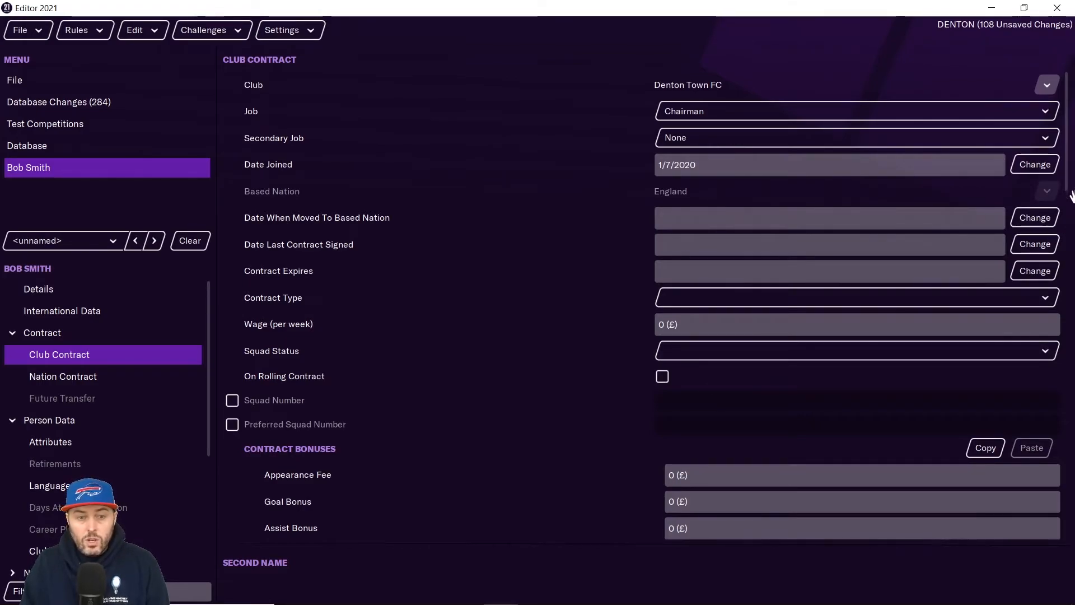
# Step: Review the new chairman's remaining contract fields and clauses, attributes, job preferences, languages and career plans
pyautogui.scroll(-5, 1069, 171)
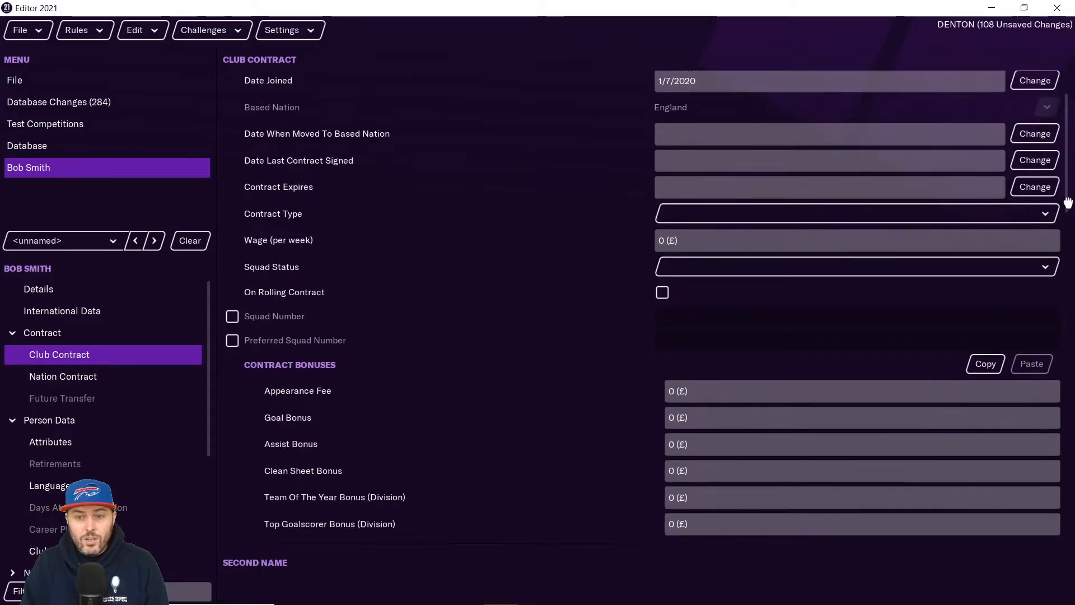
pyautogui.scroll(-10, 1069, 171)
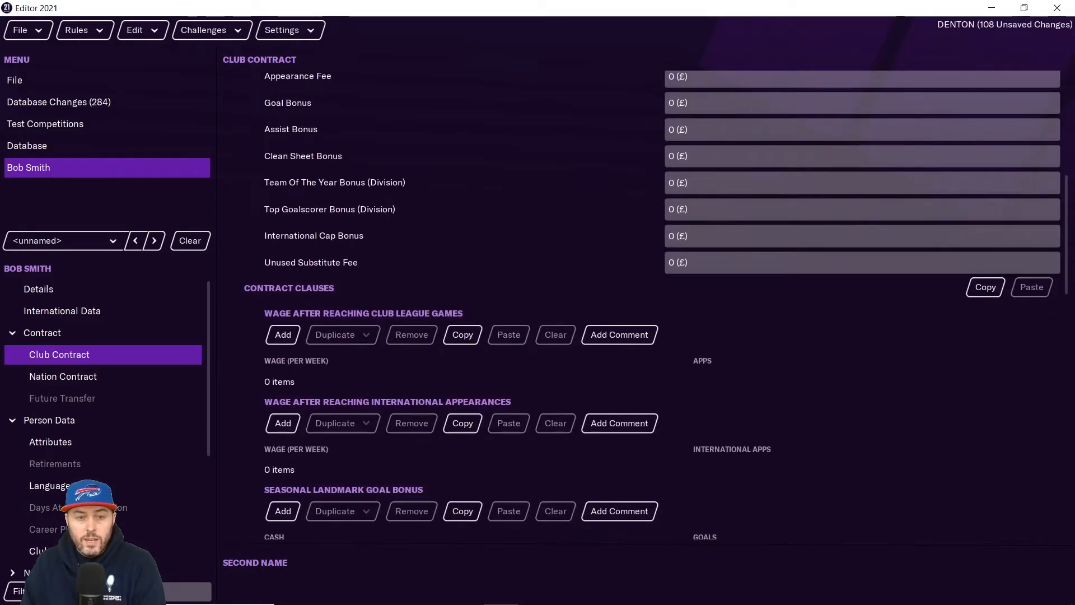
pyautogui.scroll(-5, 1069, 171)
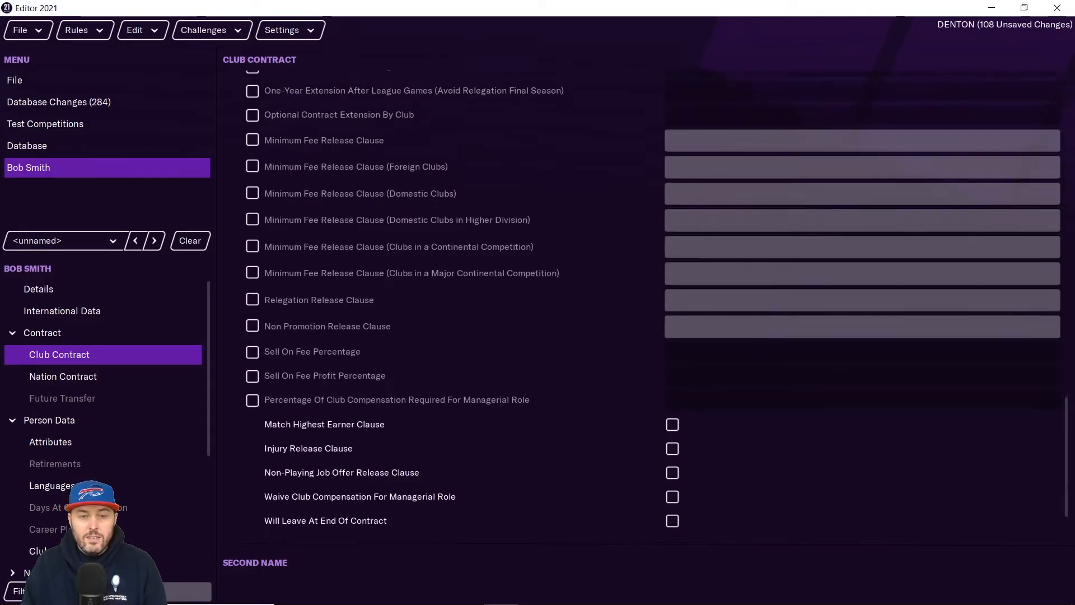
pyautogui.click(51, 442)
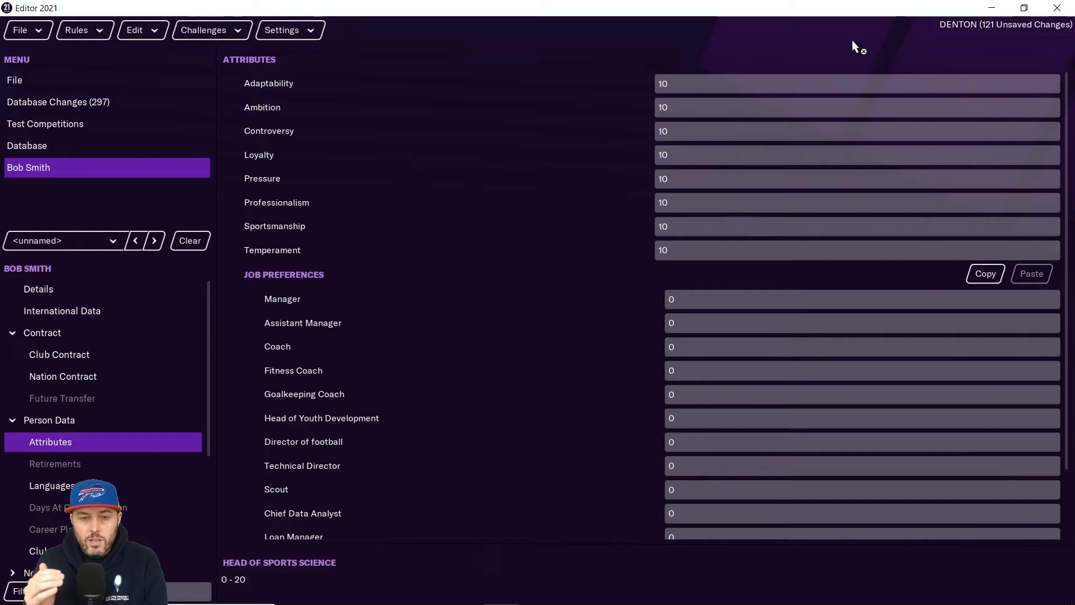
pyautogui.scroll(-2, 1041, 117)
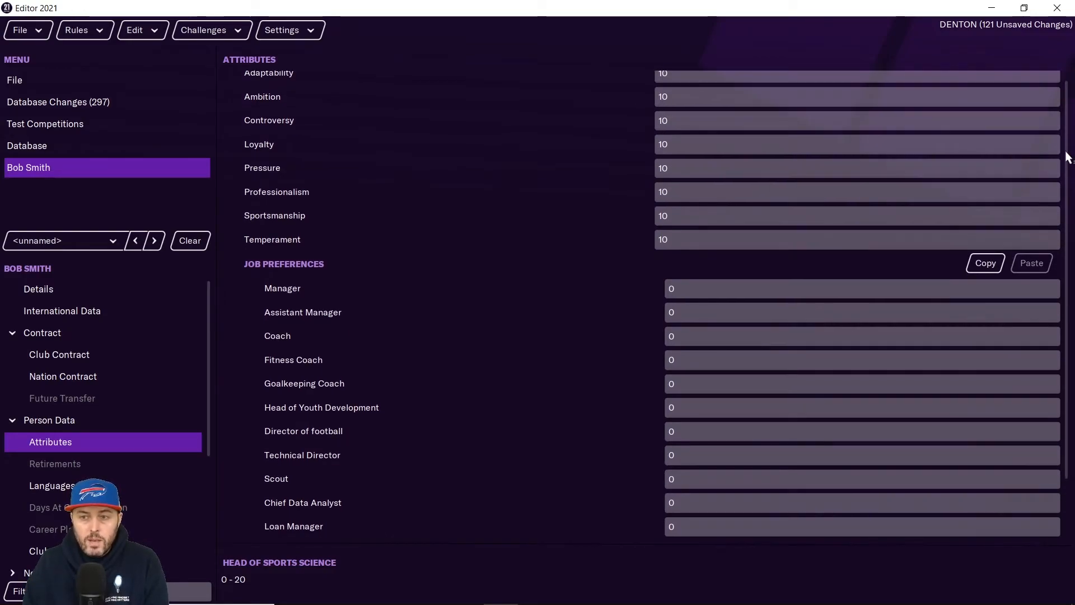
pyautogui.scroll(-1, 1072, 307)
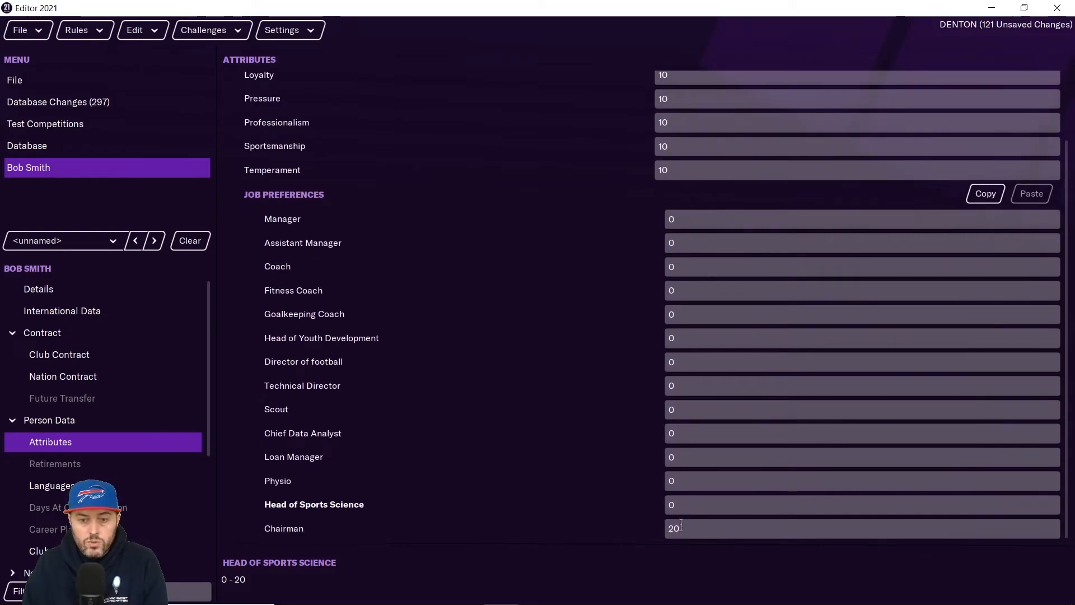
pyautogui.click(56, 485)
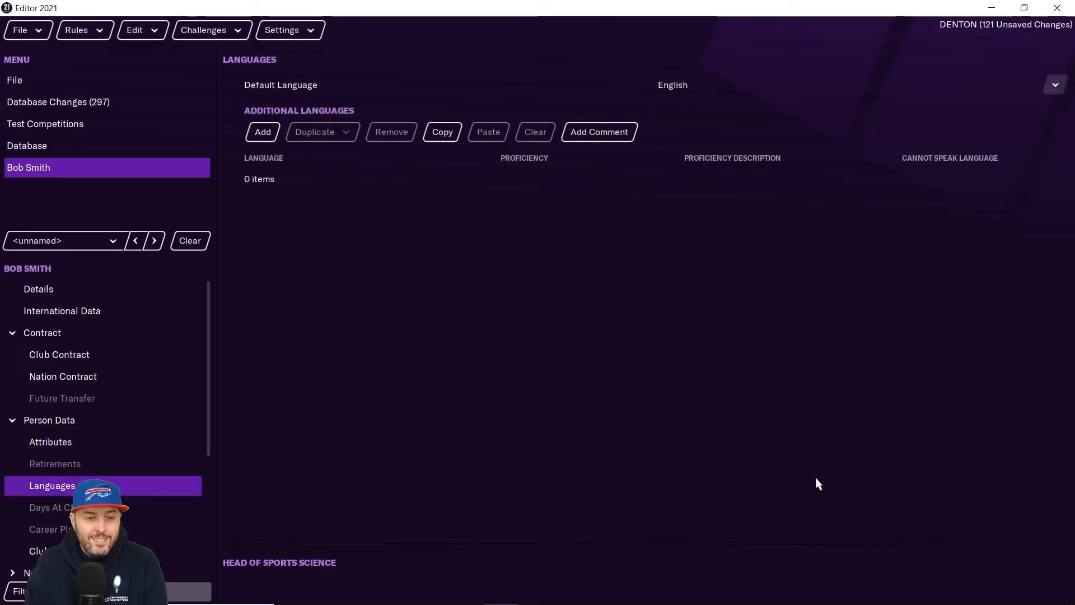
pyautogui.scroll(-3, 184, 415)
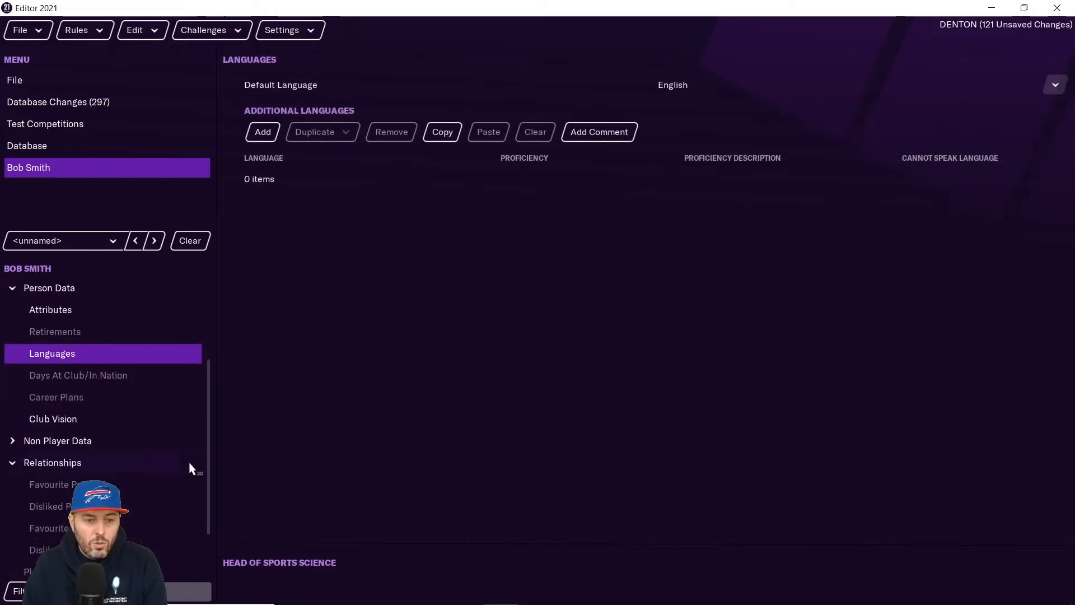
pyautogui.click(87, 396)
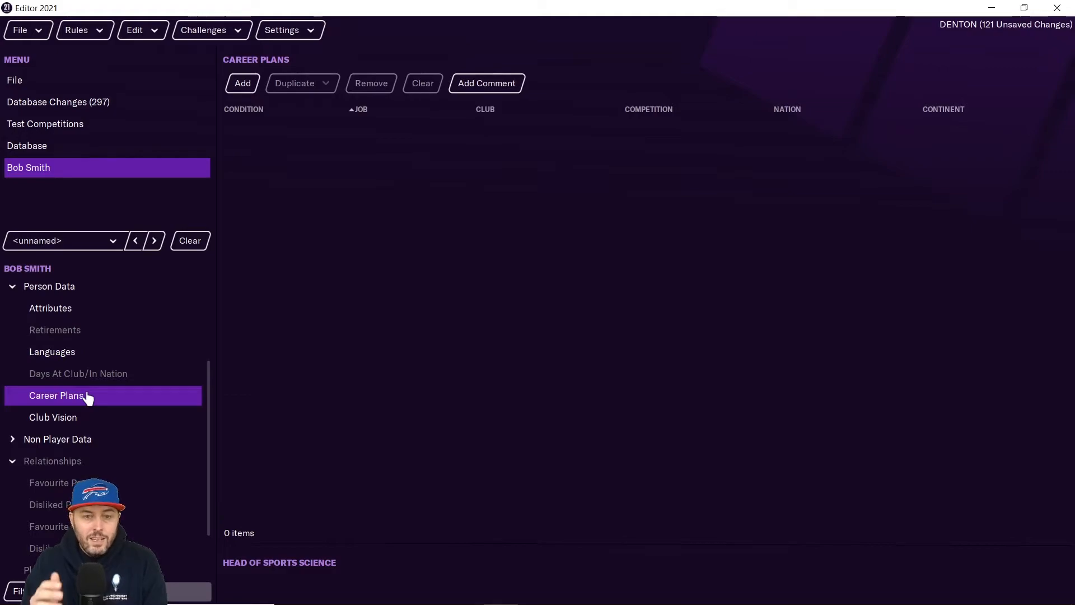
# Step: Add a club vision entry for the new chairman and enter 77777 as its importance
pyautogui.click(90, 429)
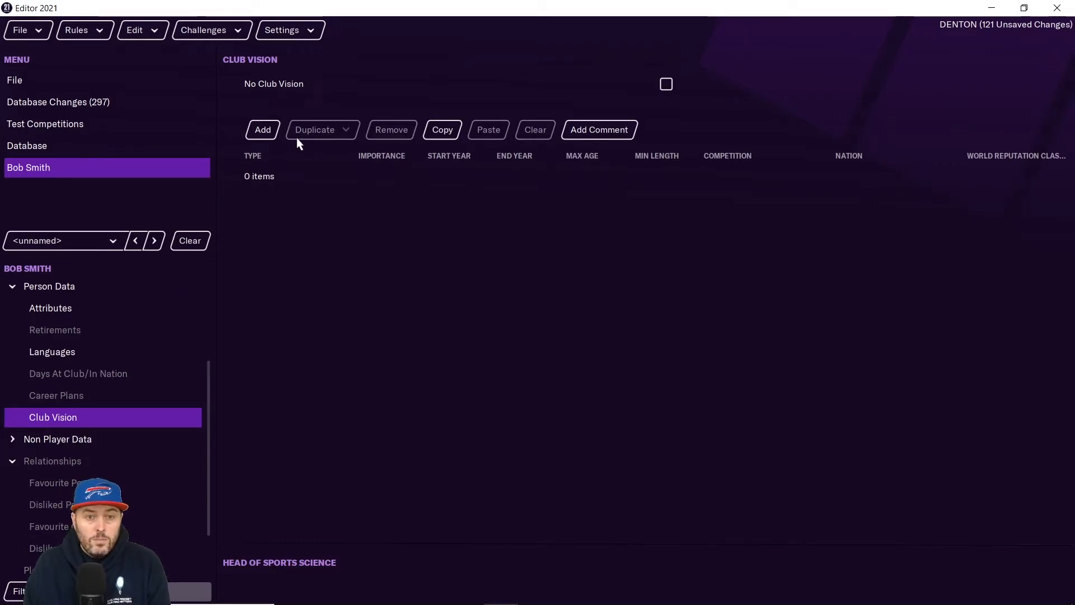
pyautogui.click(260, 130)
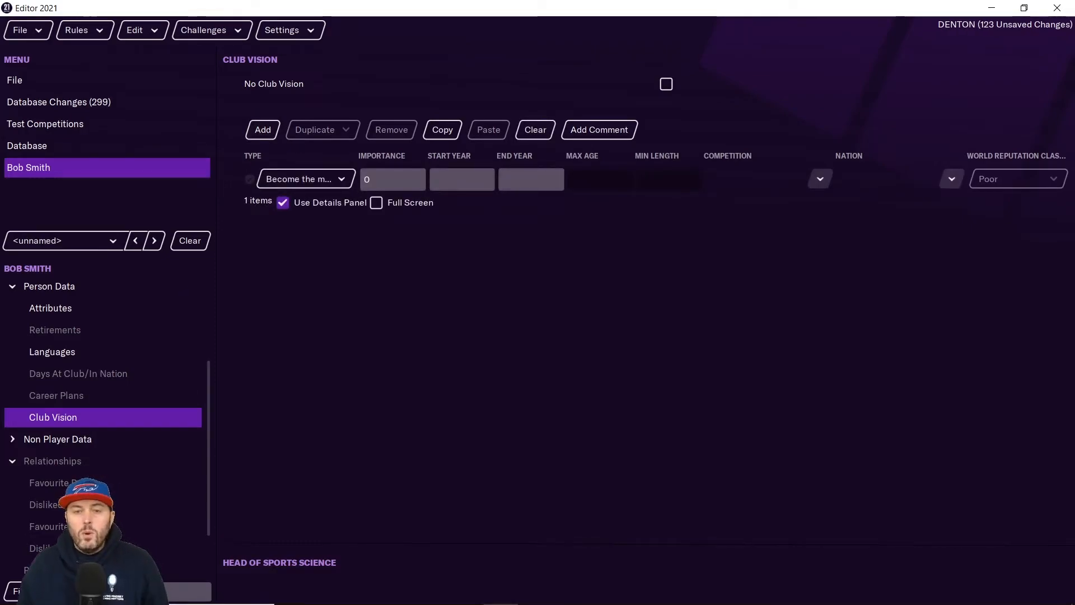
pyautogui.click(386, 184)
pyautogui.press('BackSpace')
pyautogui.write('77777')
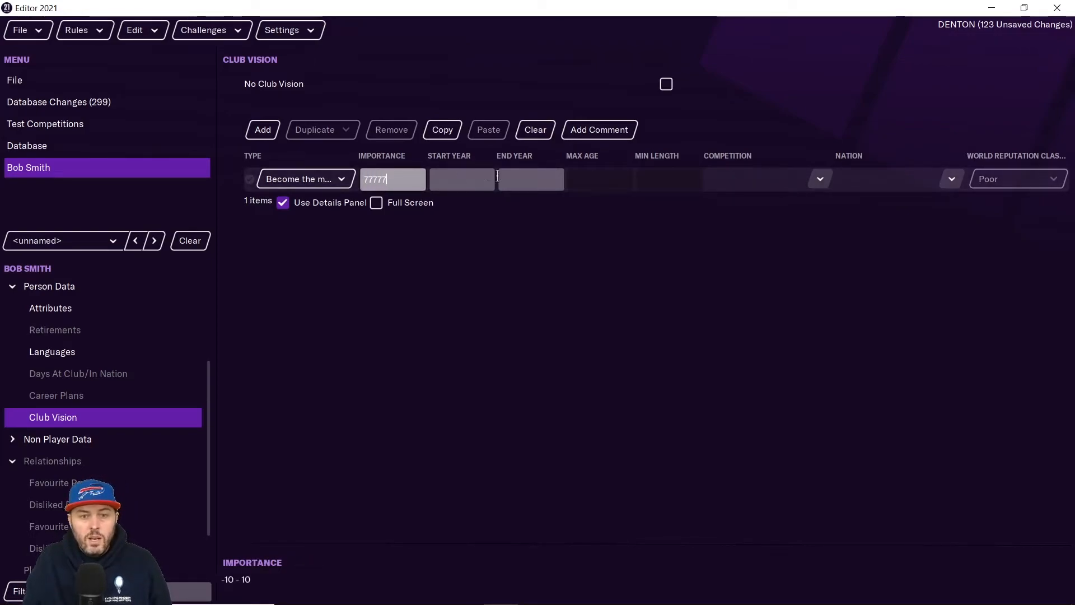
pyautogui.press('Tab')
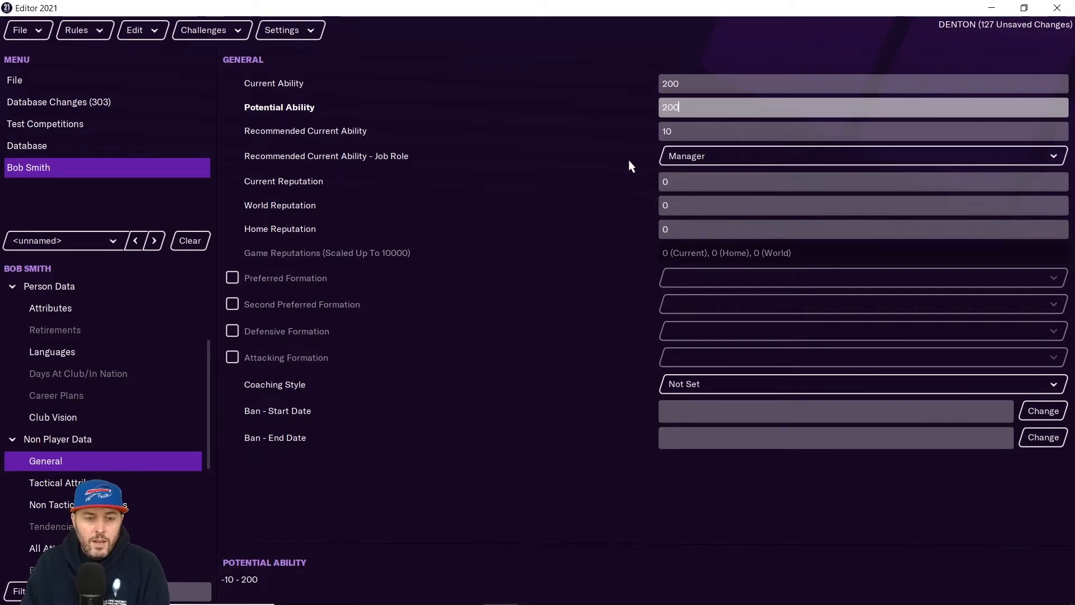
# Step: Set the chairman's non-tactical attributes Business, Negotiating and Resources to 20 each
pyautogui.click(78, 483)
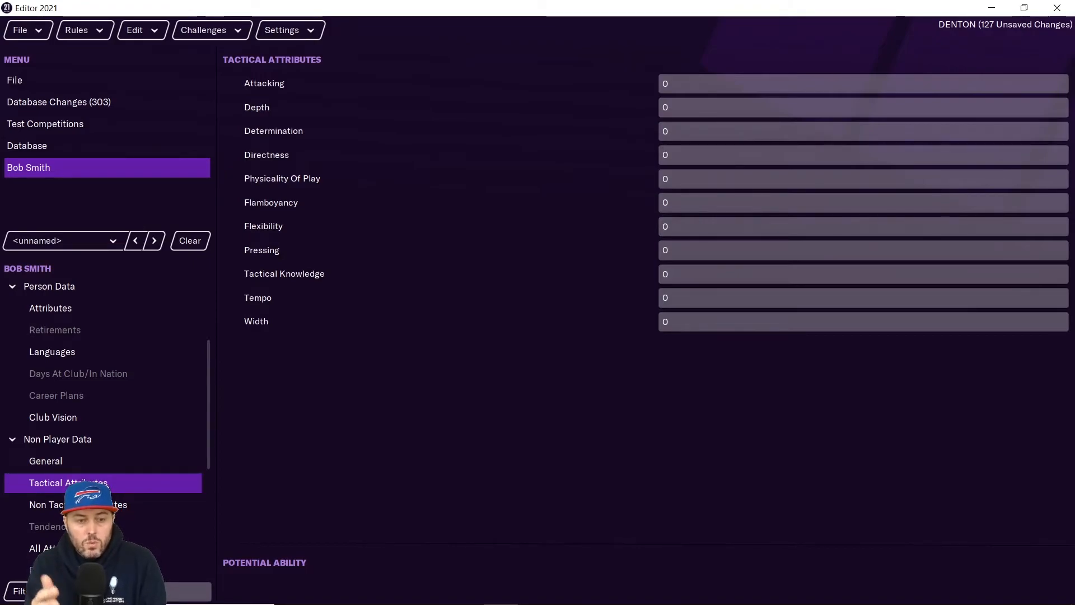
pyautogui.click(78, 504)
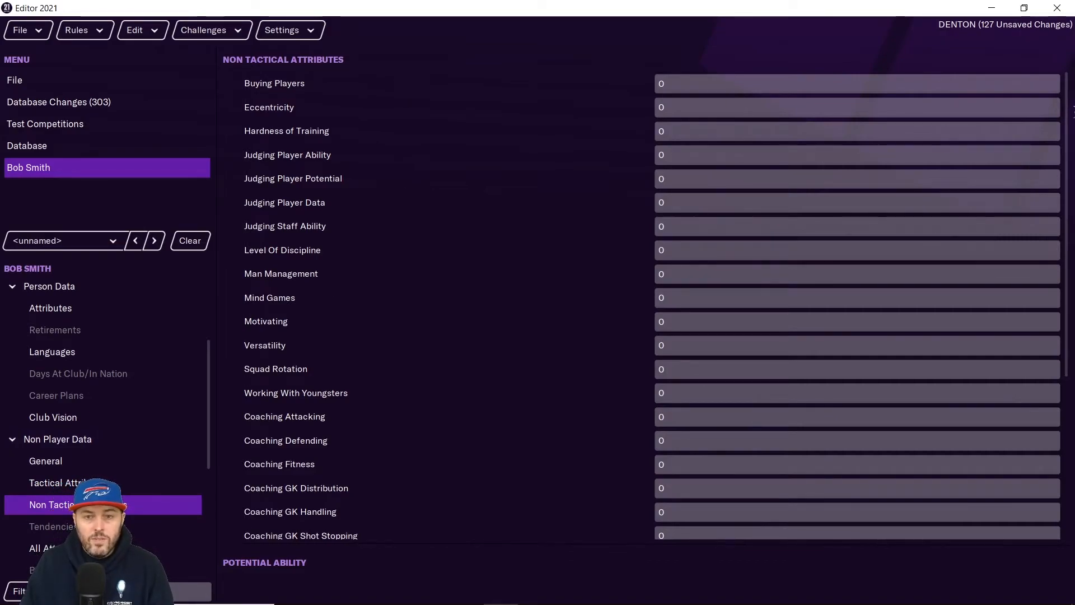
pyautogui.scroll(-5, 1067, 128)
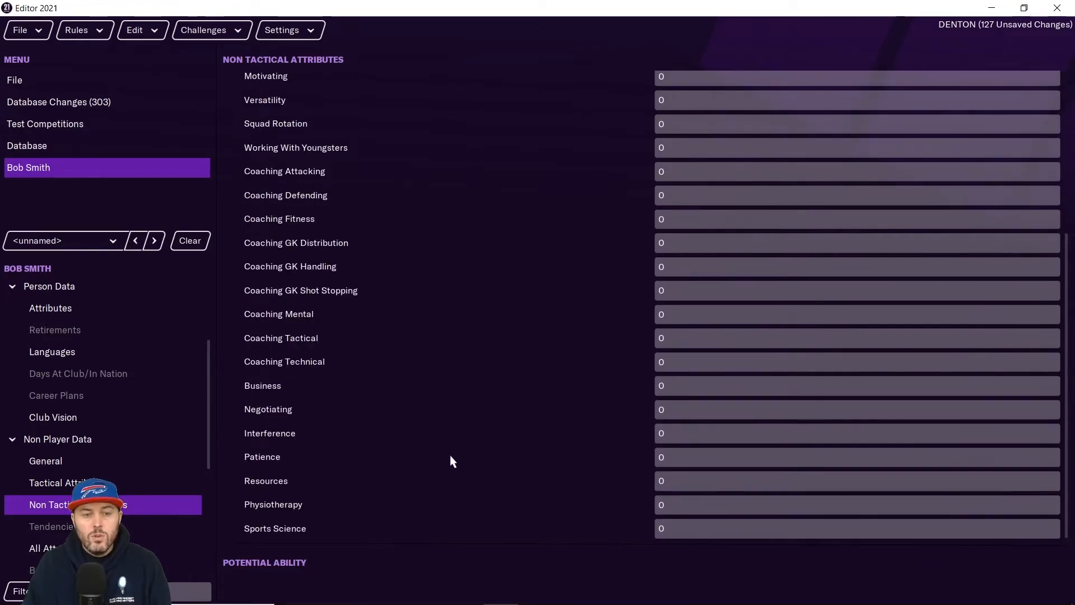
pyautogui.click(688, 381)
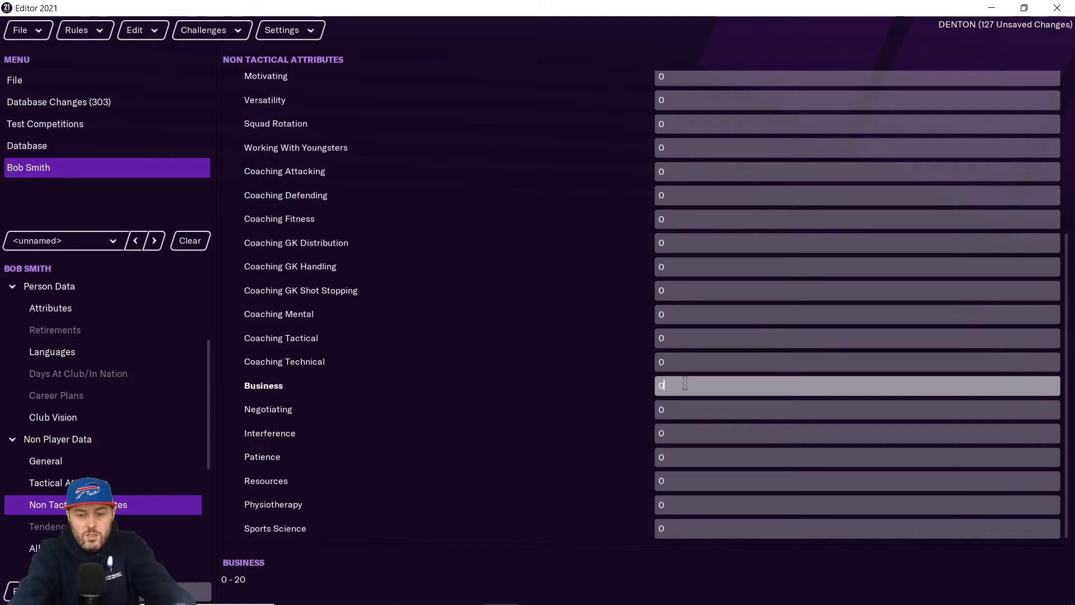
pyautogui.write('20')
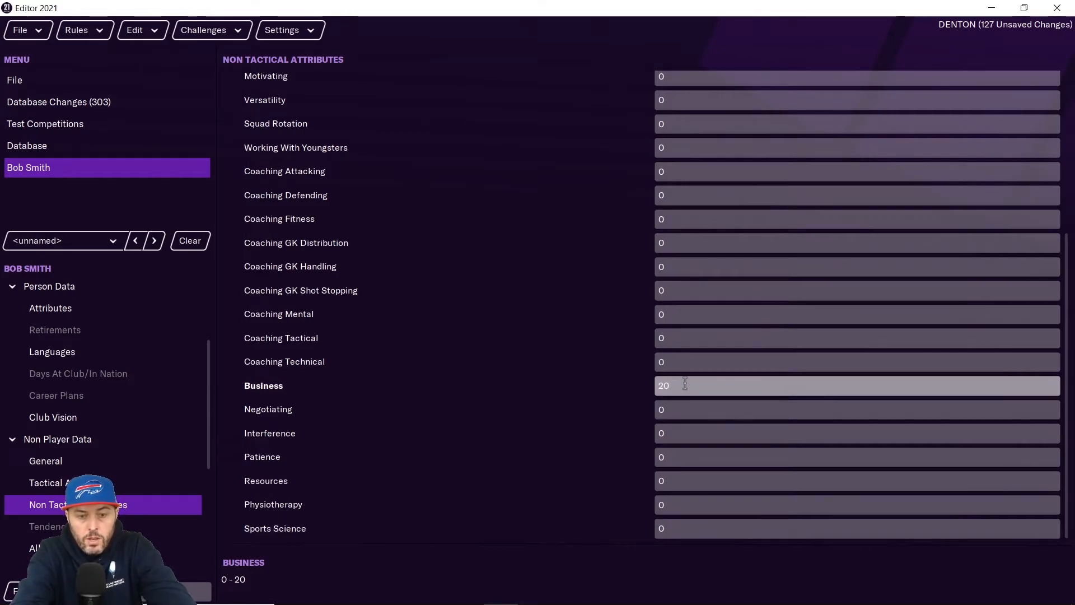
pyautogui.press('Tab')
pyautogui.write('20')
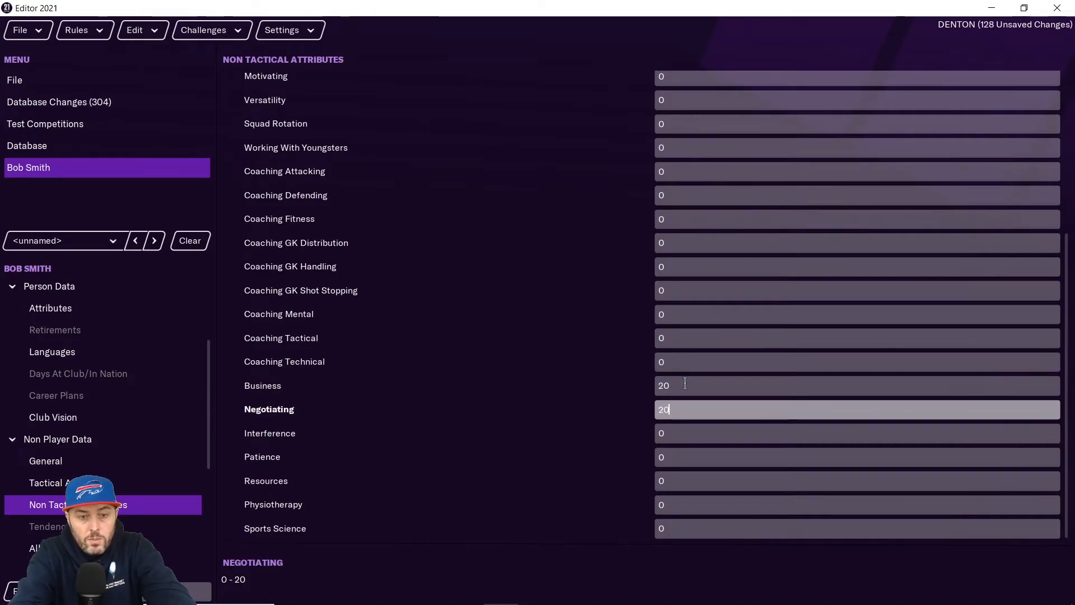
pyautogui.press('Tab')
pyautogui.press('Tab')
pyautogui.press('Tab')
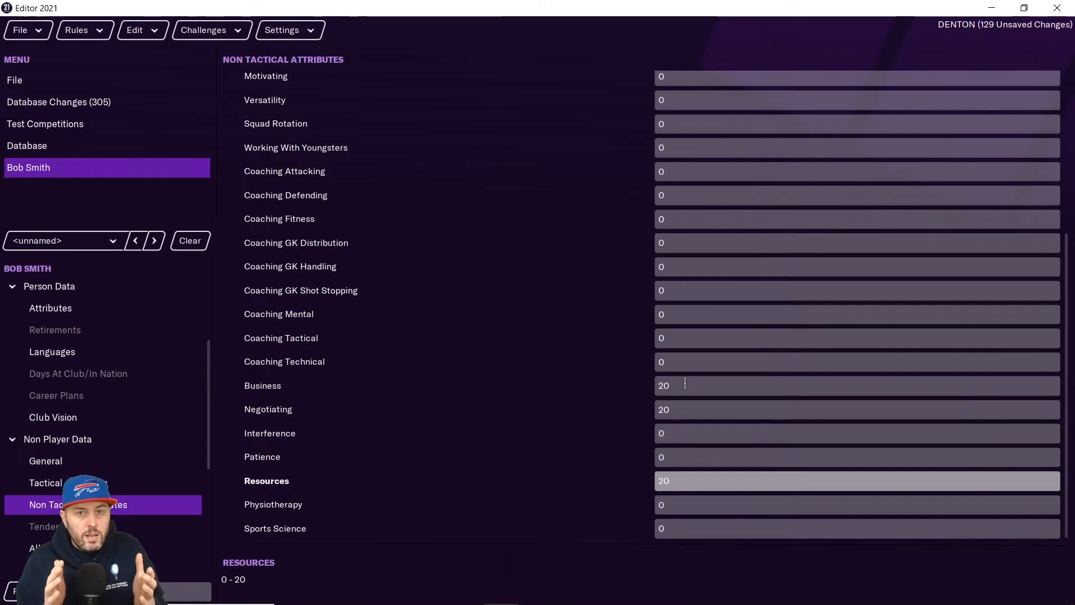
# Step: Enable the Hires Young Managers tendency for the chairman and set its value to 20
pyautogui.click(145, 529)
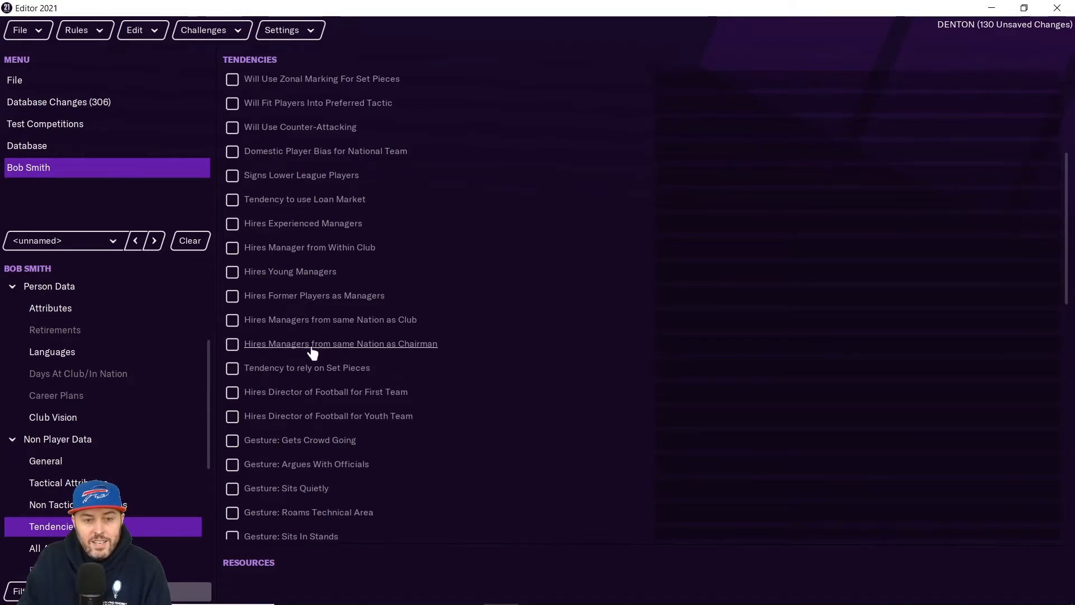
pyautogui.click(231, 273)
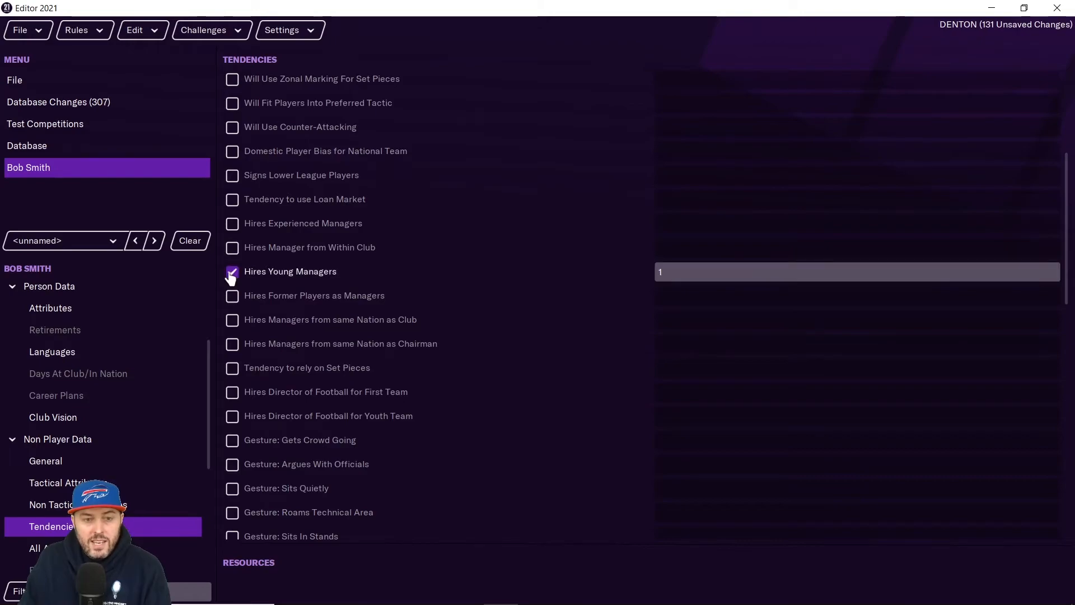
pyautogui.click(705, 274)
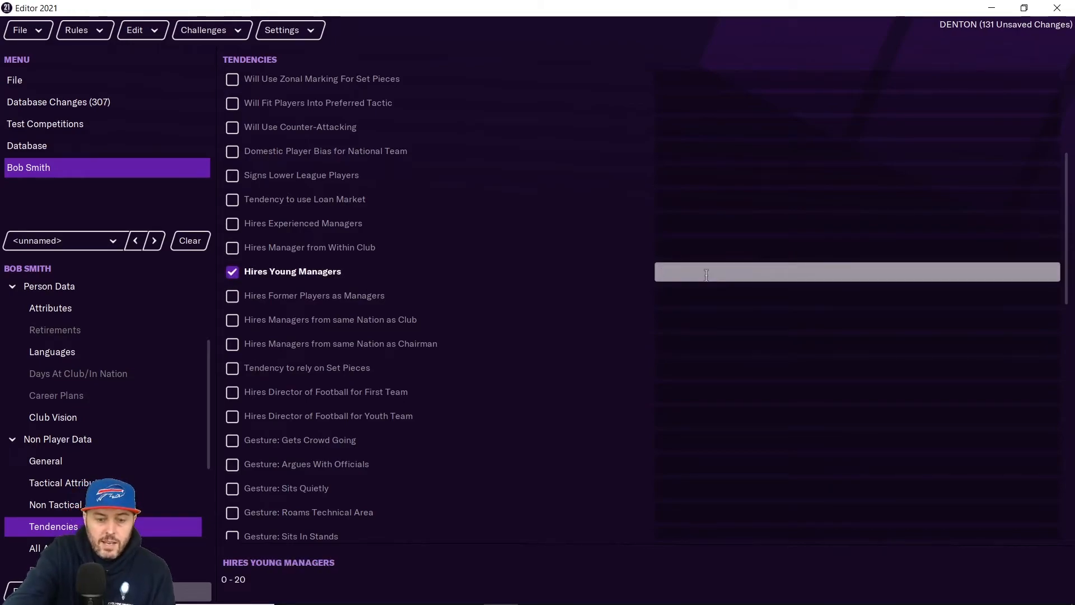
pyautogui.write('200')
pyautogui.press('BackSpace')
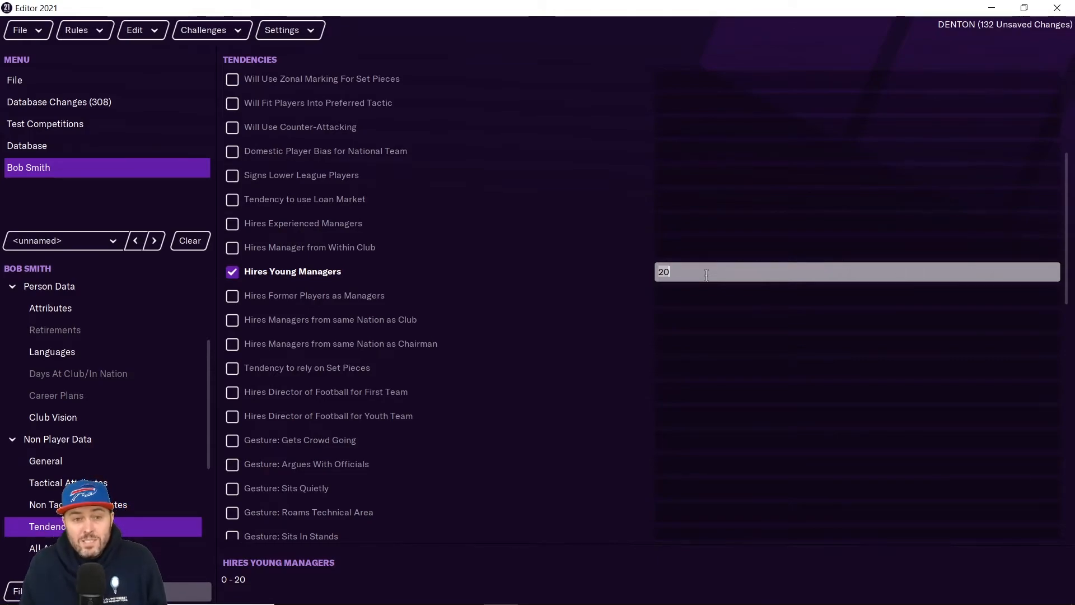
# Step: Look through the full list of tendencies available for the chairman
pyautogui.moveTo(1067, 217); pyautogui.dragTo(1069, 100)
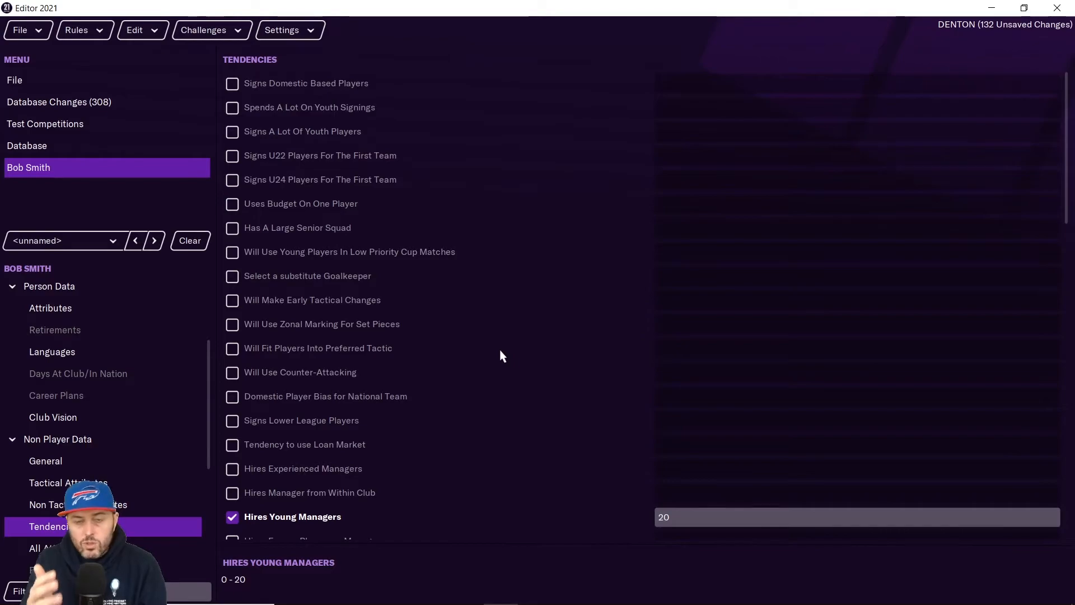
pyautogui.scroll(-5, 1065, 147)
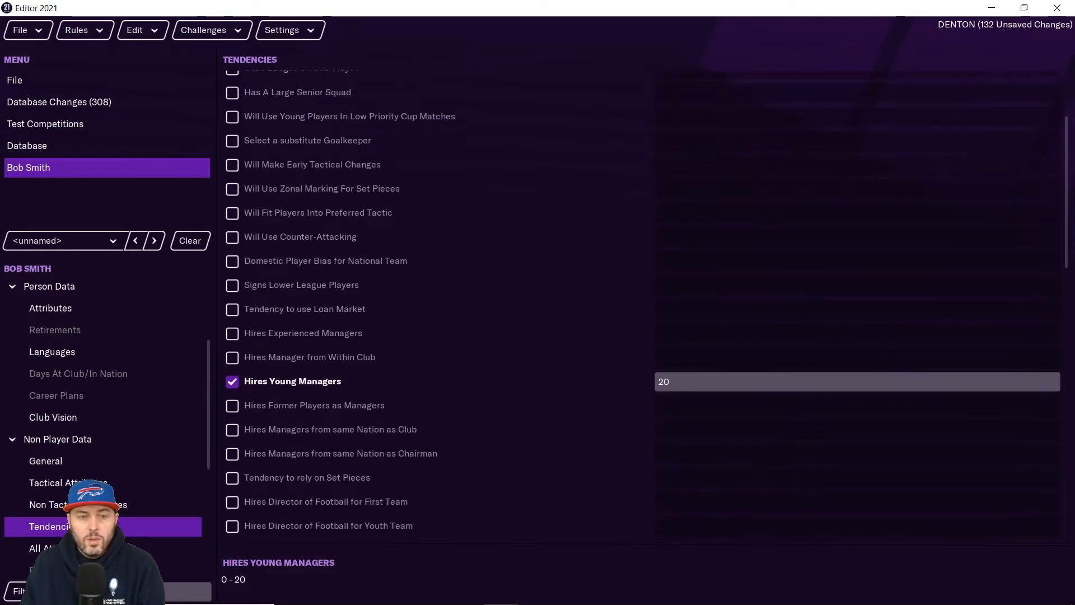
pyautogui.scroll(-5, 641, 305)
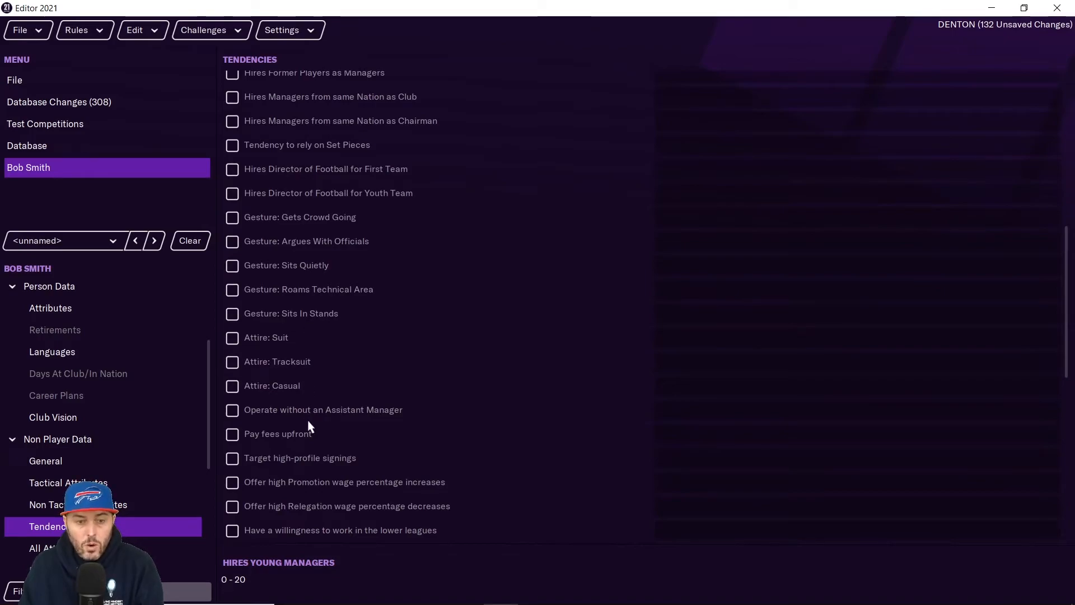
pyautogui.scroll(-8, 1070, 340)
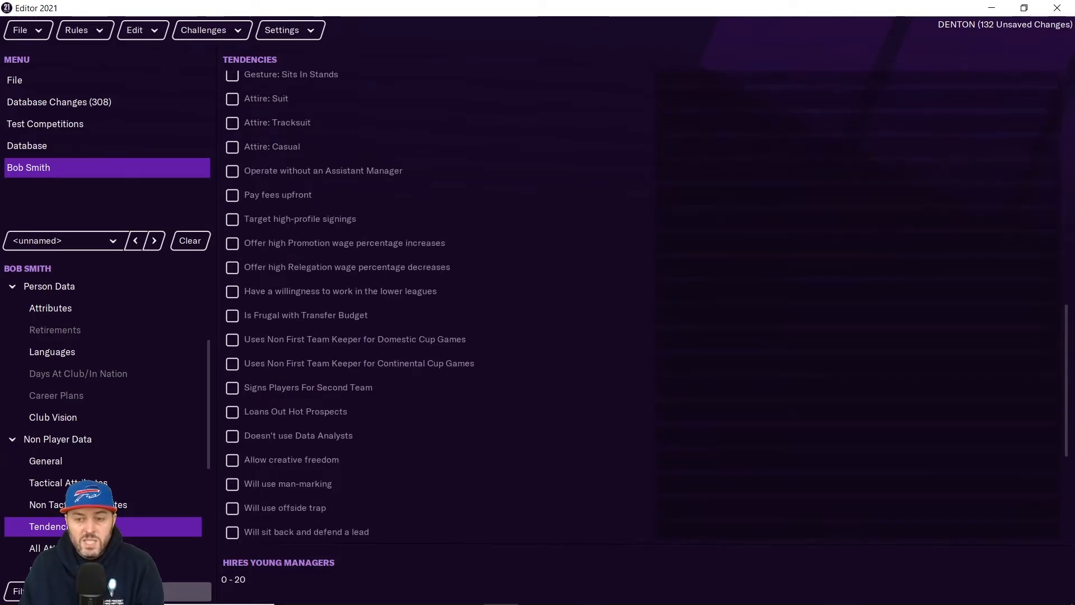
pyautogui.scroll(-2, 350, 305)
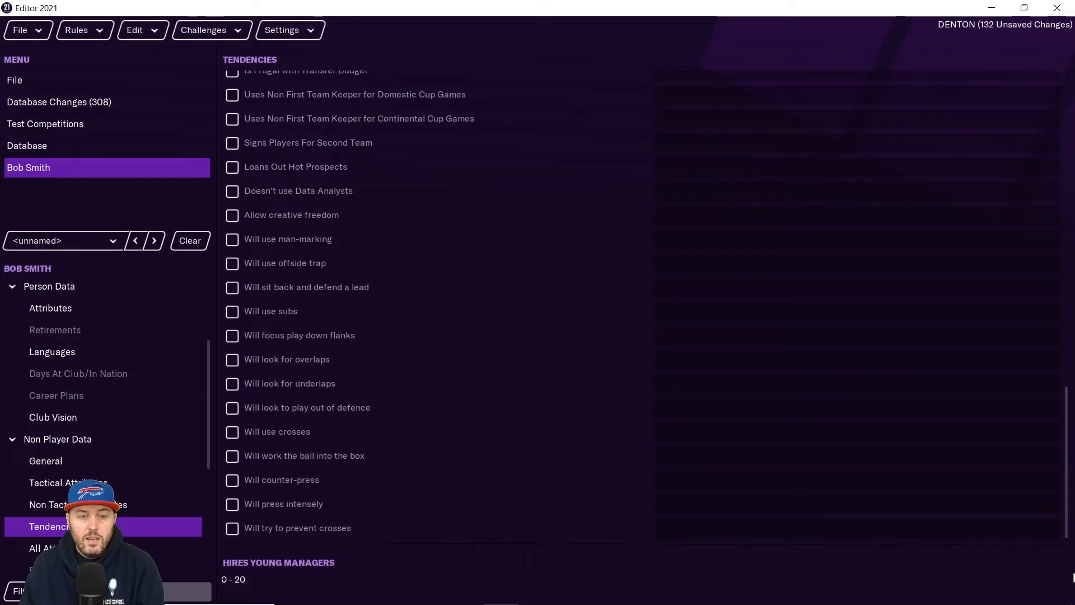
# Step: Add Denton to the chairman's favourite clubs, checking the favourite people, disliked people and disliked clubs sections as well
pyautogui.scroll(-4, 96, 426)
pyautogui.click(94, 423)
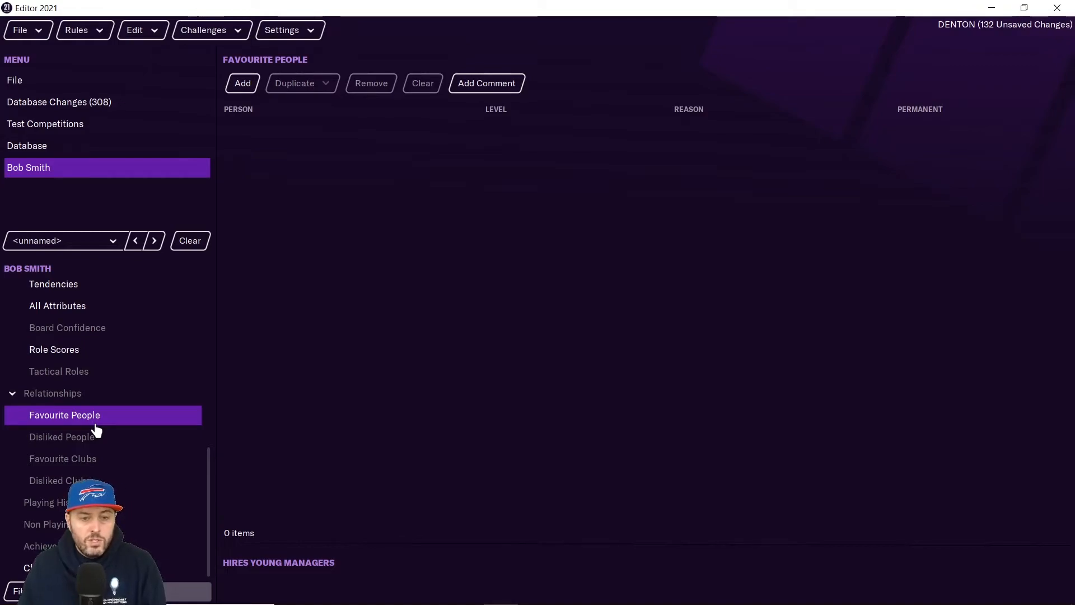
pyautogui.click(92, 436)
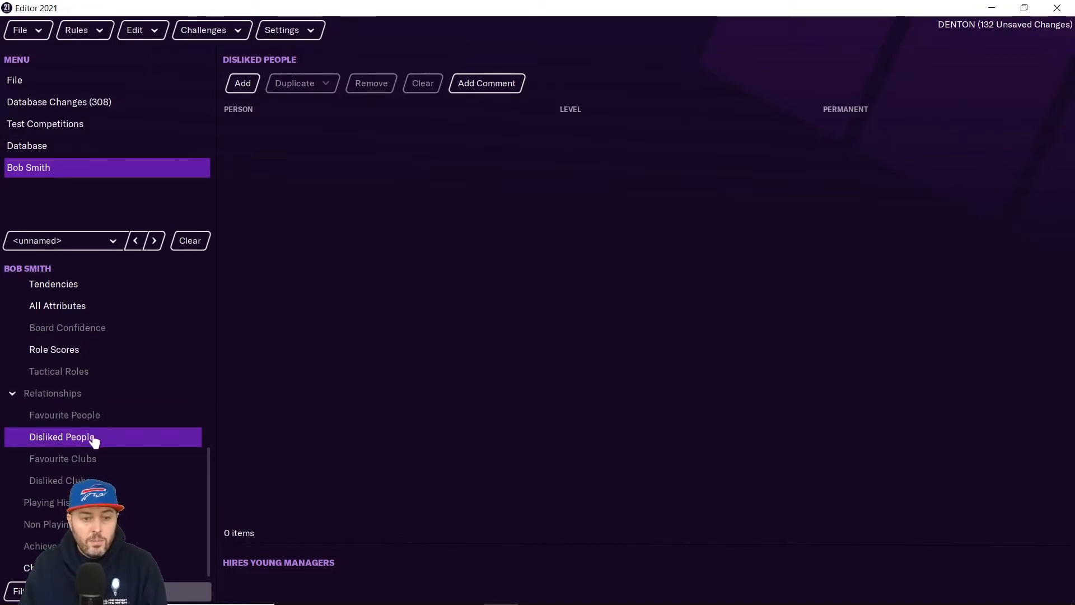
pyautogui.click(87, 467)
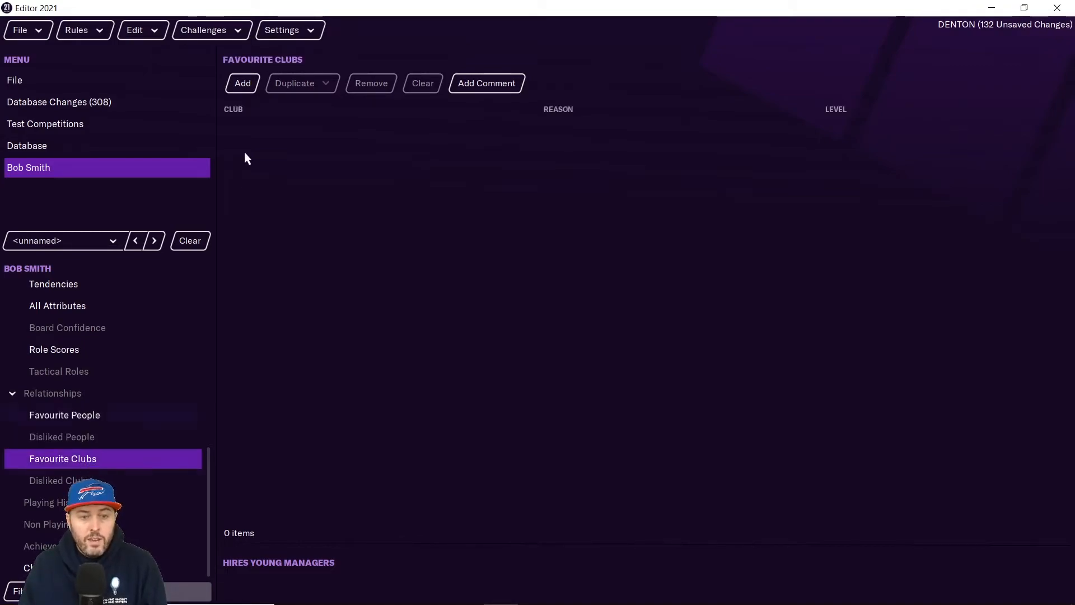
pyautogui.click(238, 83)
pyautogui.click(528, 133)
pyautogui.click(606, 219)
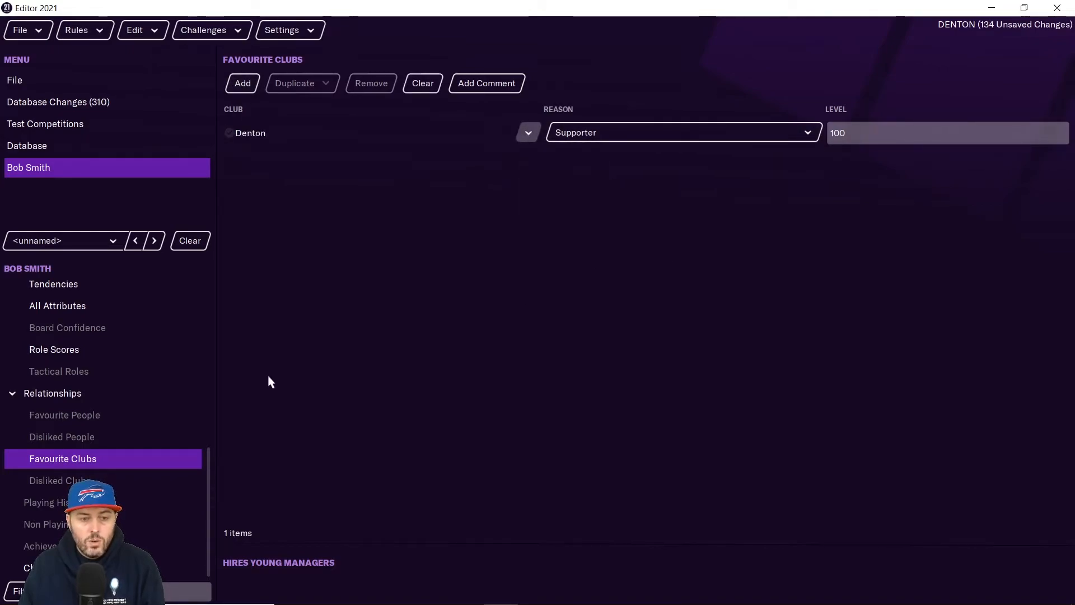
pyautogui.click(137, 483)
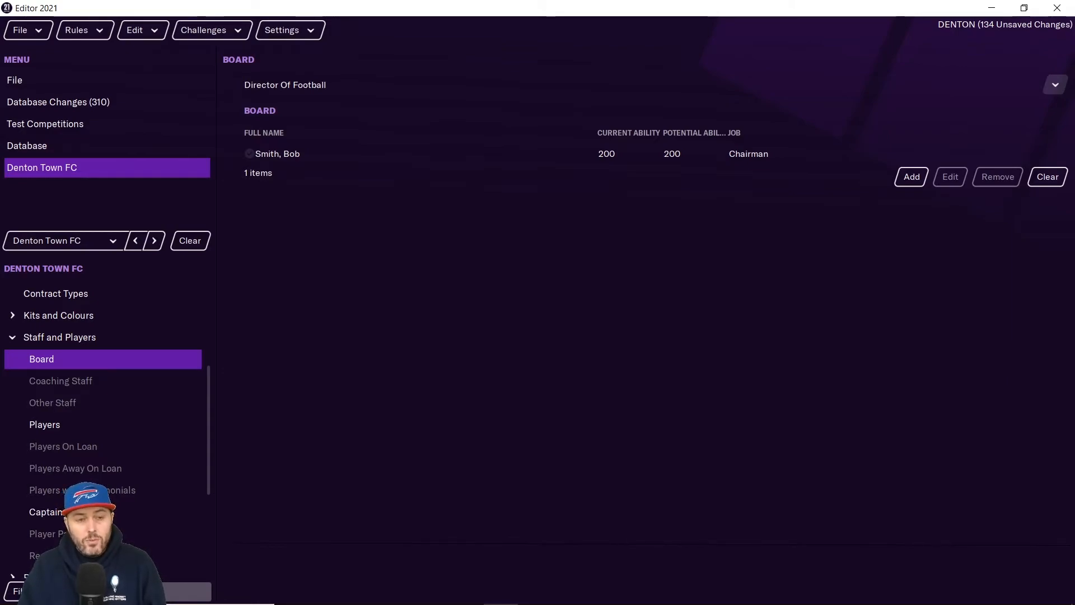
# Step: Add a new person of type Non Player to the database's people records
pyautogui.click(27, 146)
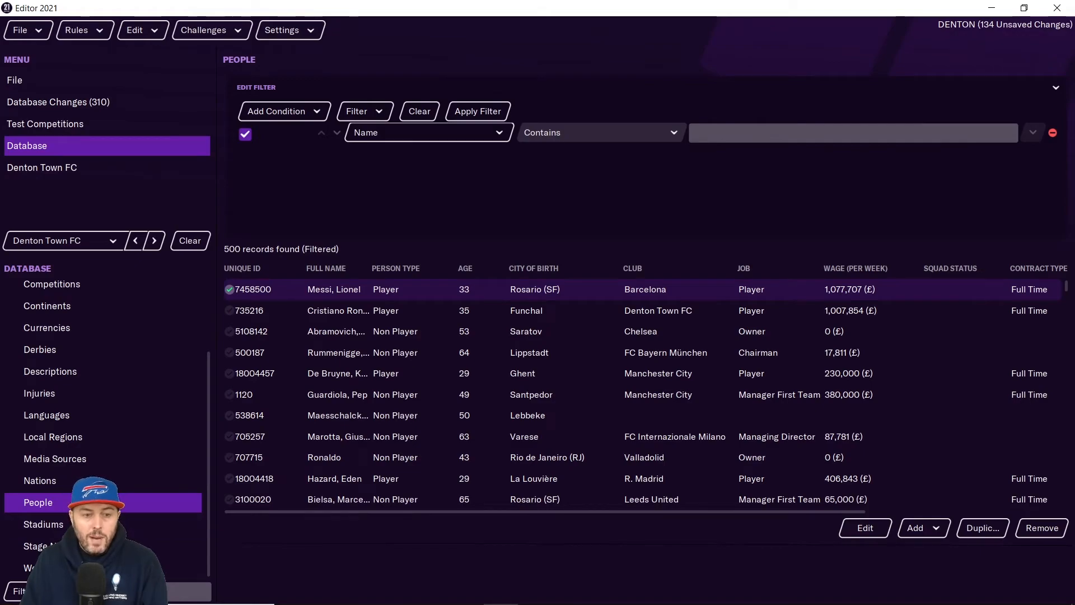
pyautogui.click(924, 529)
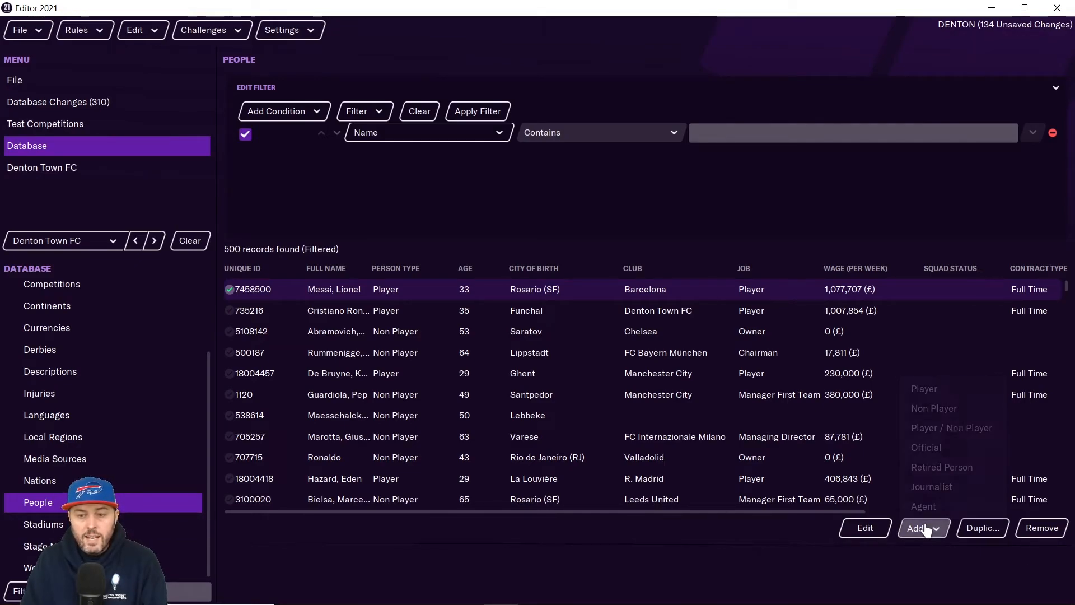
pyautogui.click(929, 408)
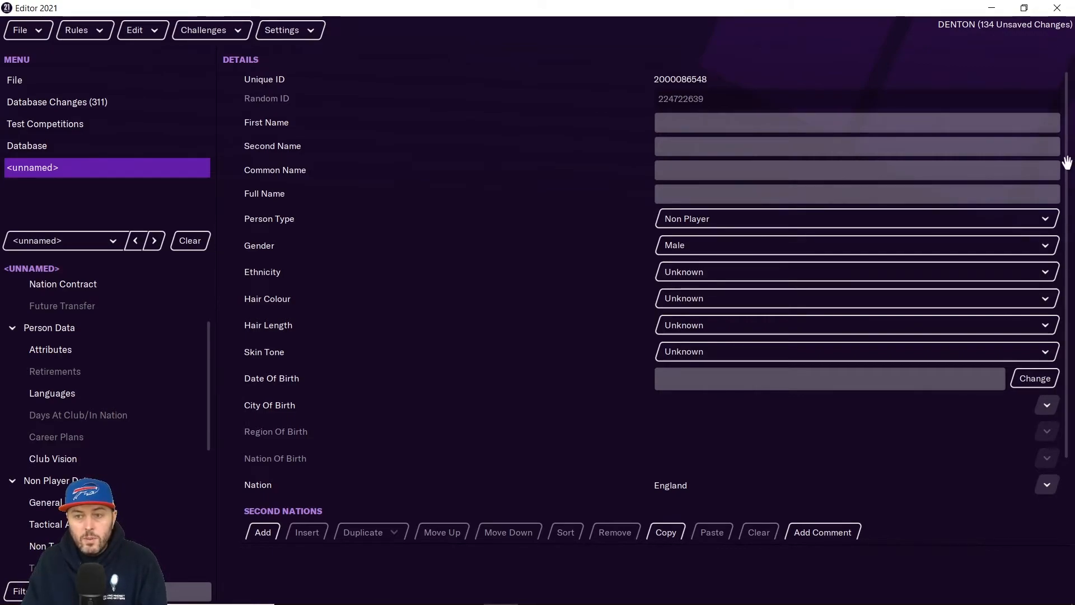
# Step: Look through the new non-player's details, club and nation contracts, attributes, job preferences and career plans
pyautogui.scroll(-2, 1067, 179)
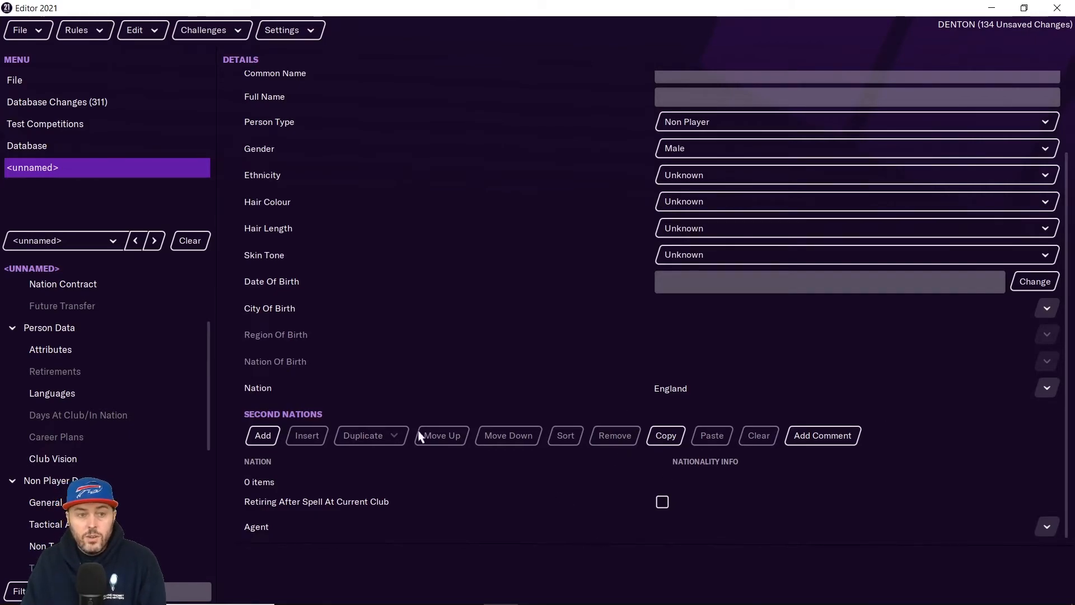
pyautogui.scroll(2, 91, 356)
pyautogui.click(91, 356)
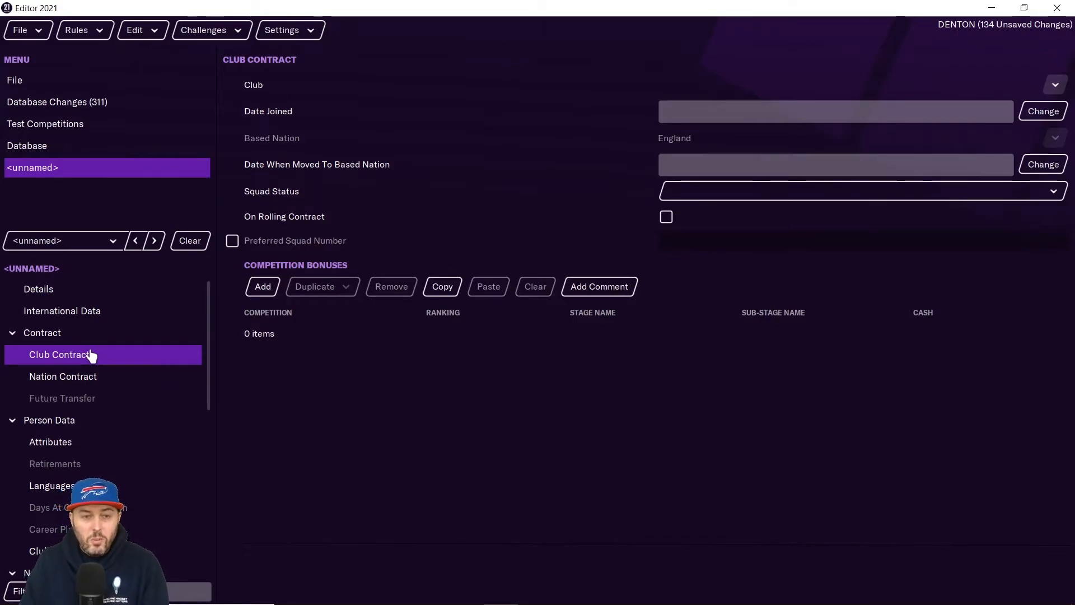
pyautogui.click(134, 388)
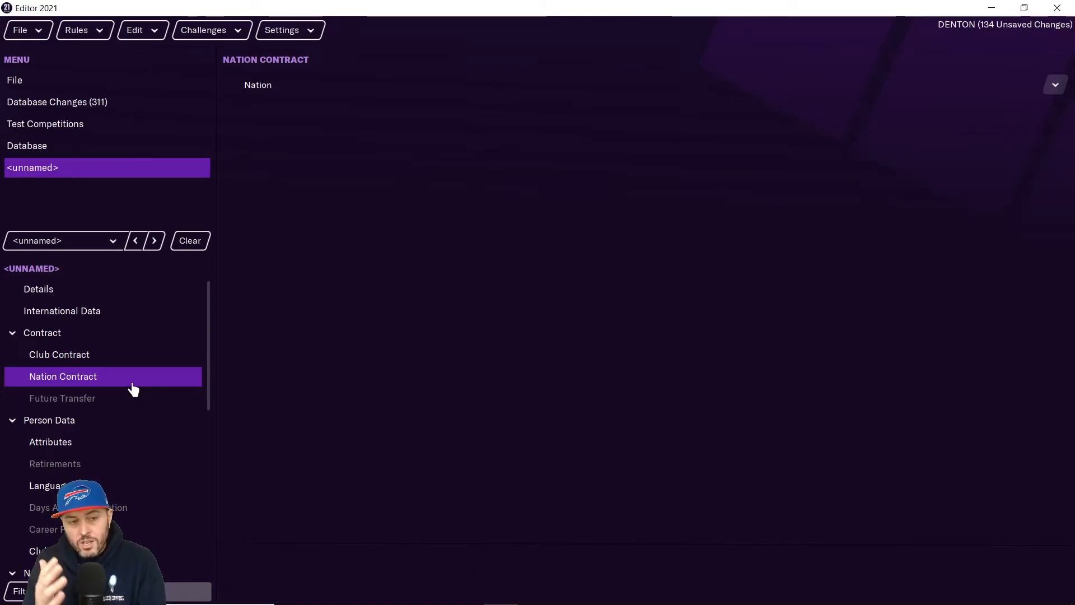
pyautogui.click(67, 441)
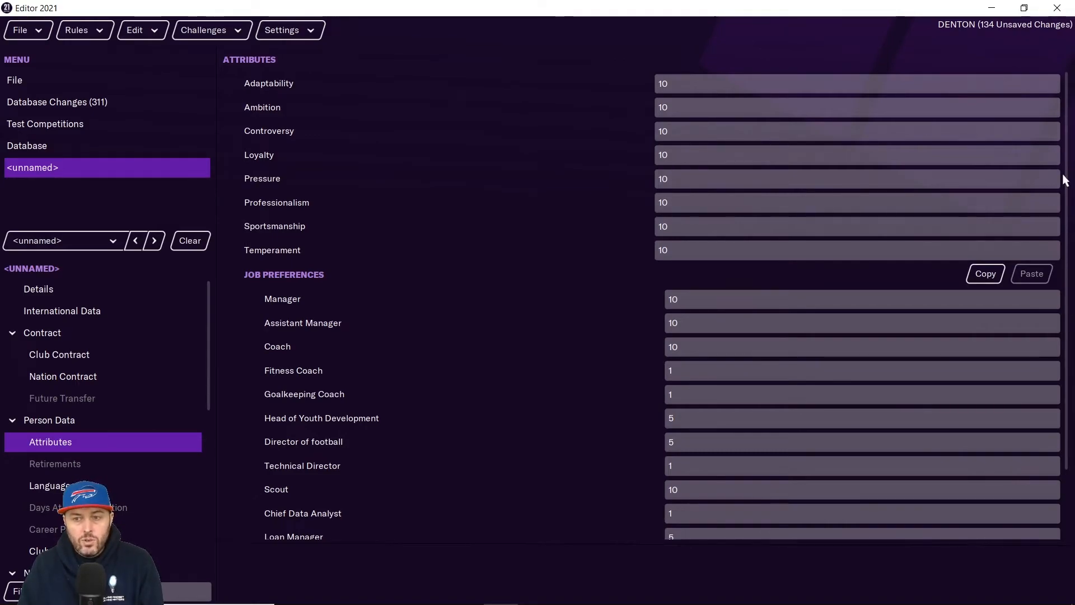
pyautogui.moveTo(1065, 179); pyautogui.dragTo(1070, 247)
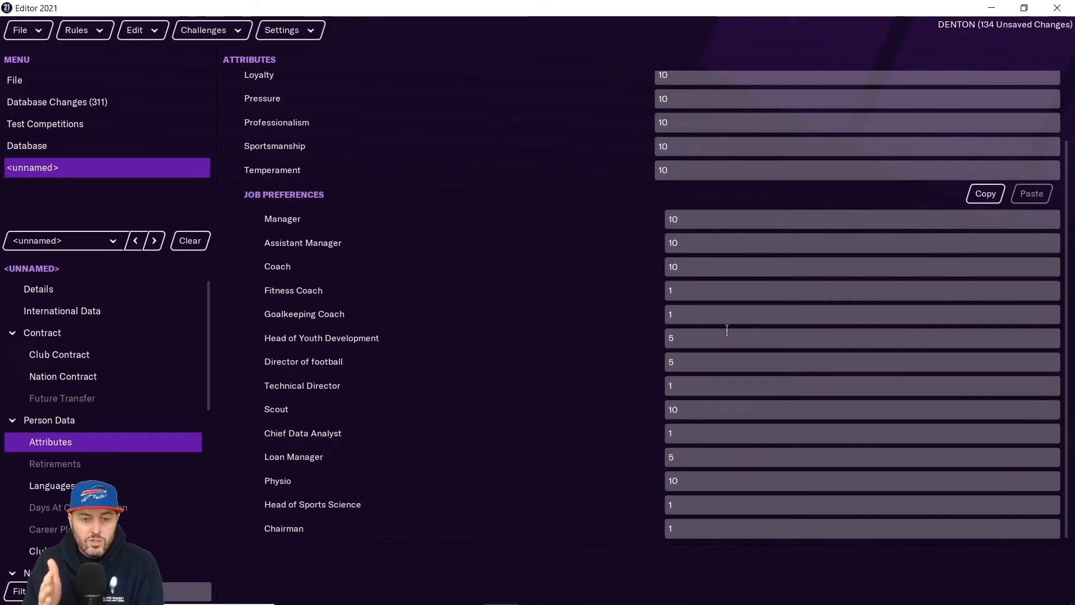
pyautogui.click(45, 529)
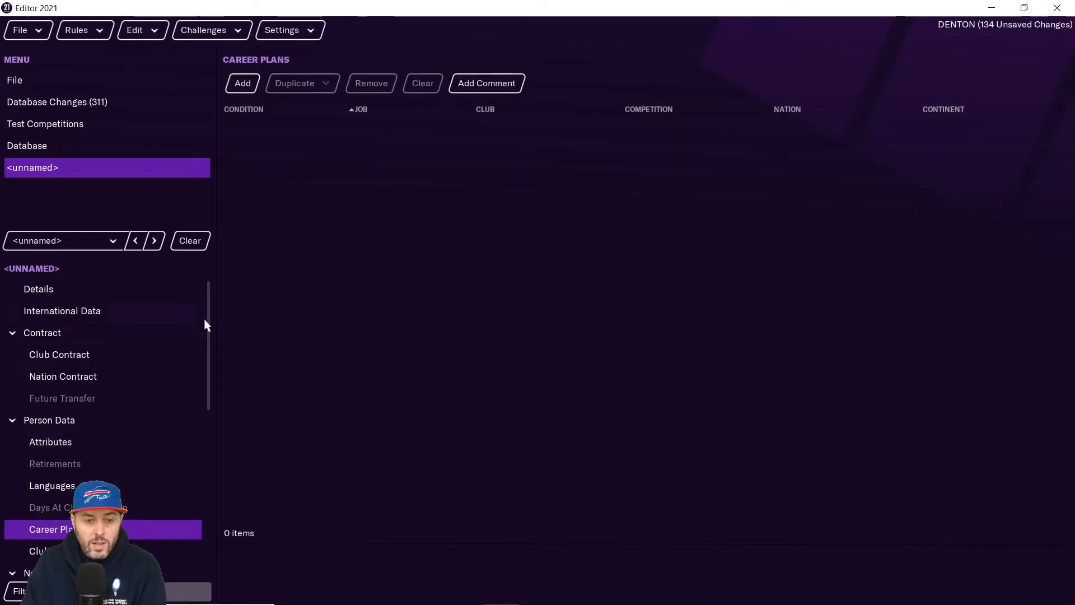
# Step: Examine the new non-player's general data, tactical attributes, non-tactical attributes and full list of tendencies
pyautogui.moveTo(206, 333); pyautogui.dragTo(169, 391)
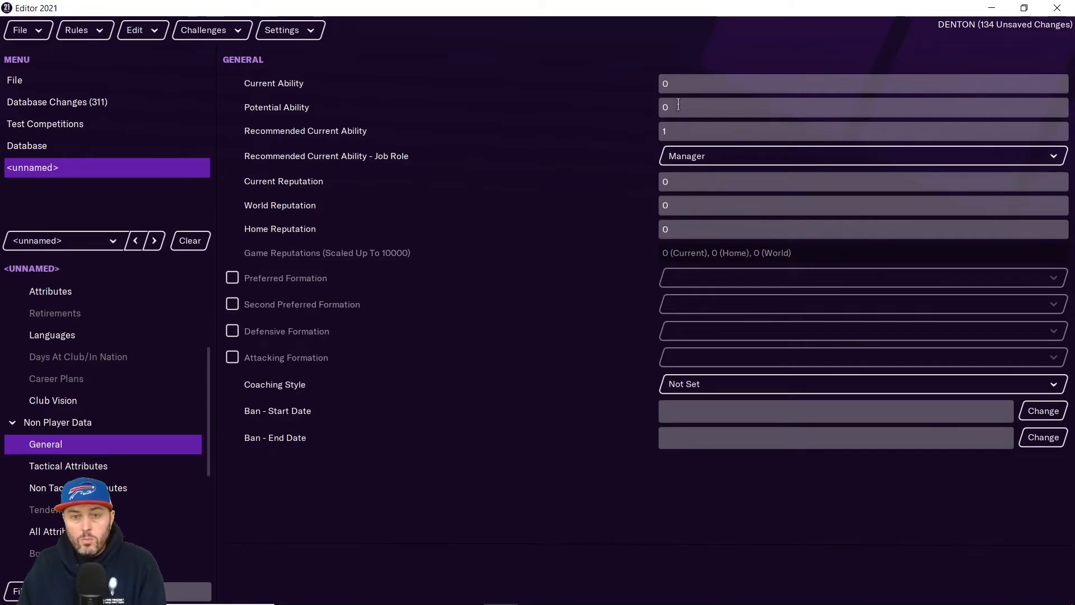
pyautogui.click(127, 466)
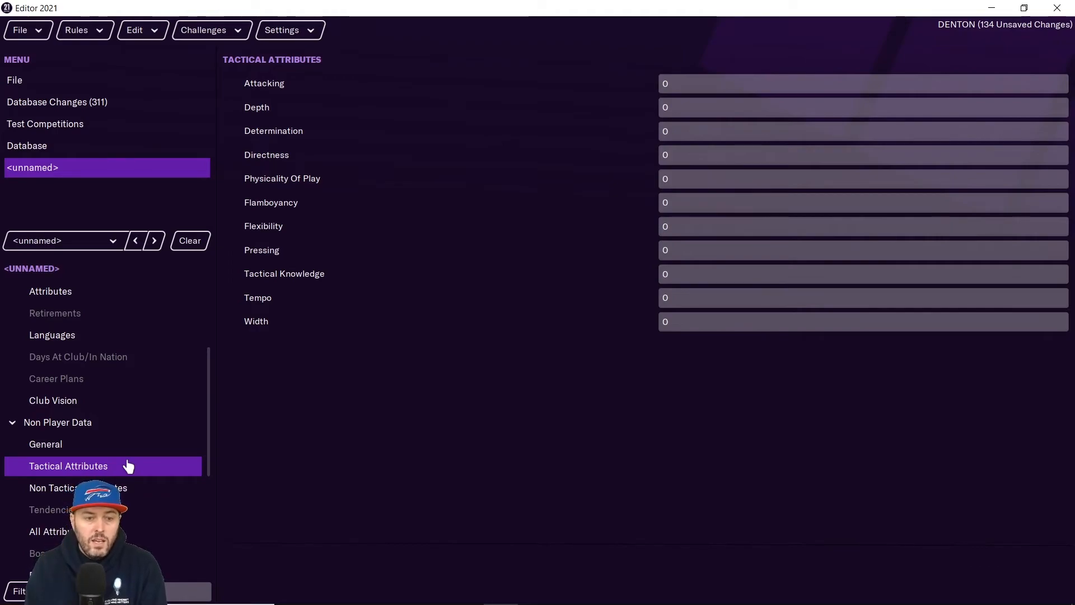
pyautogui.click(121, 489)
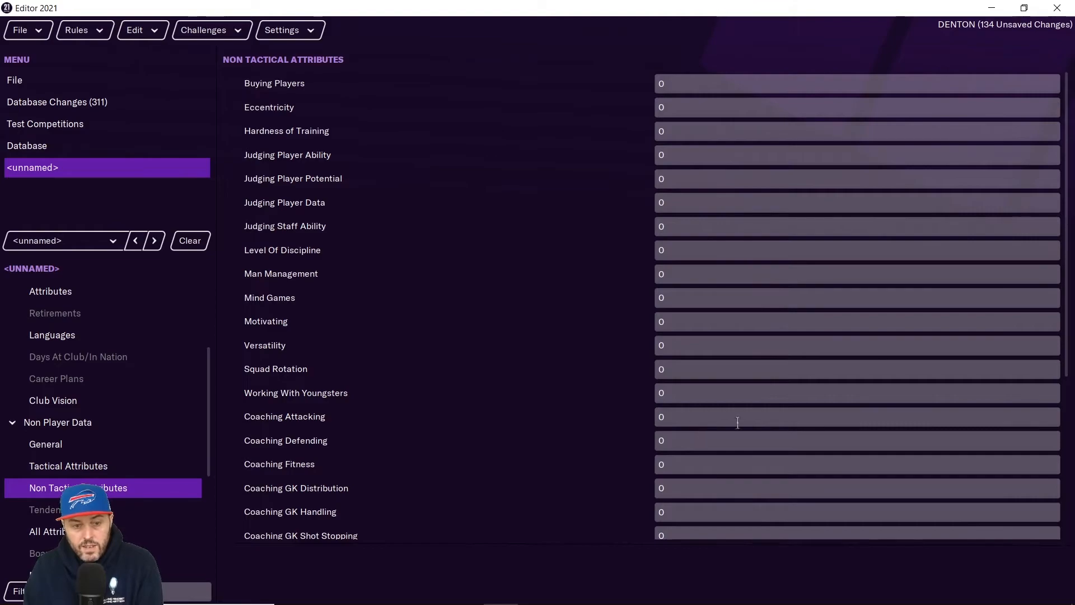
pyautogui.moveTo(1066, 226); pyautogui.dragTo(1064, 248)
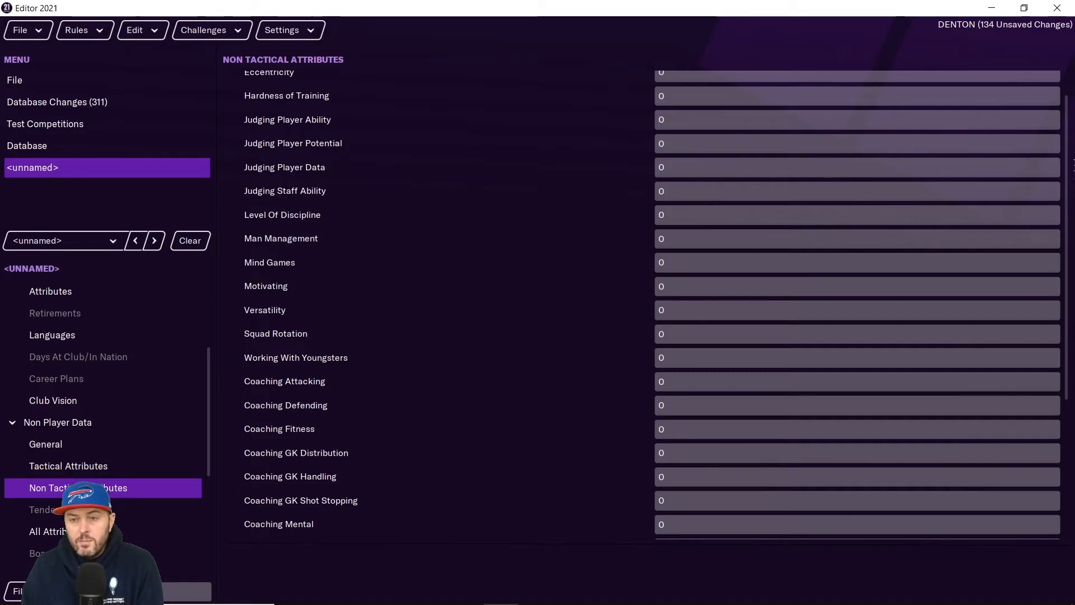
pyautogui.moveTo(1068, 175); pyautogui.dragTo(1066, 322)
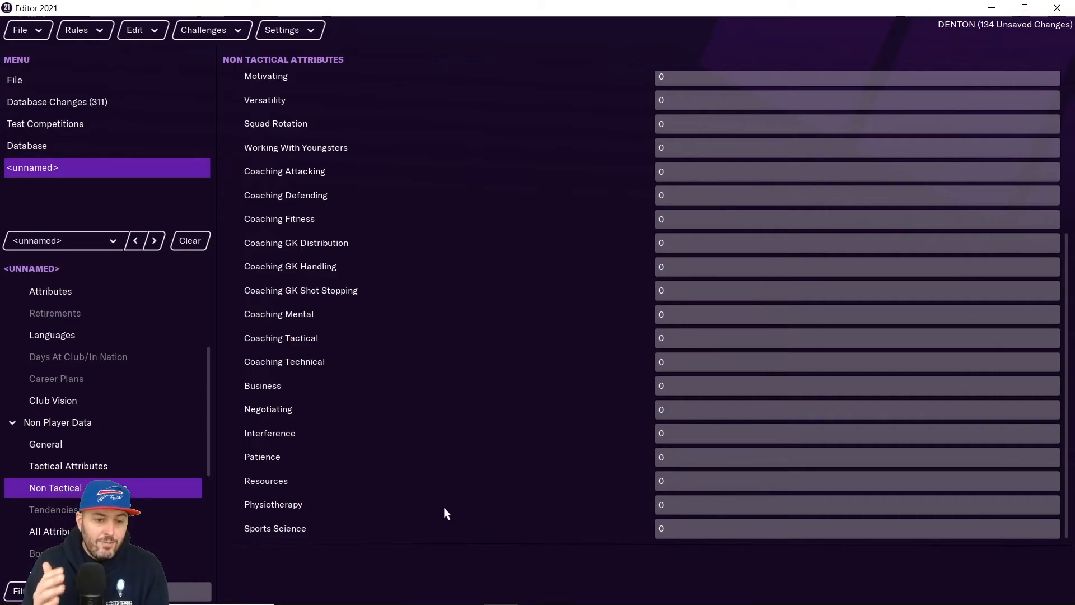
pyautogui.press('Down')
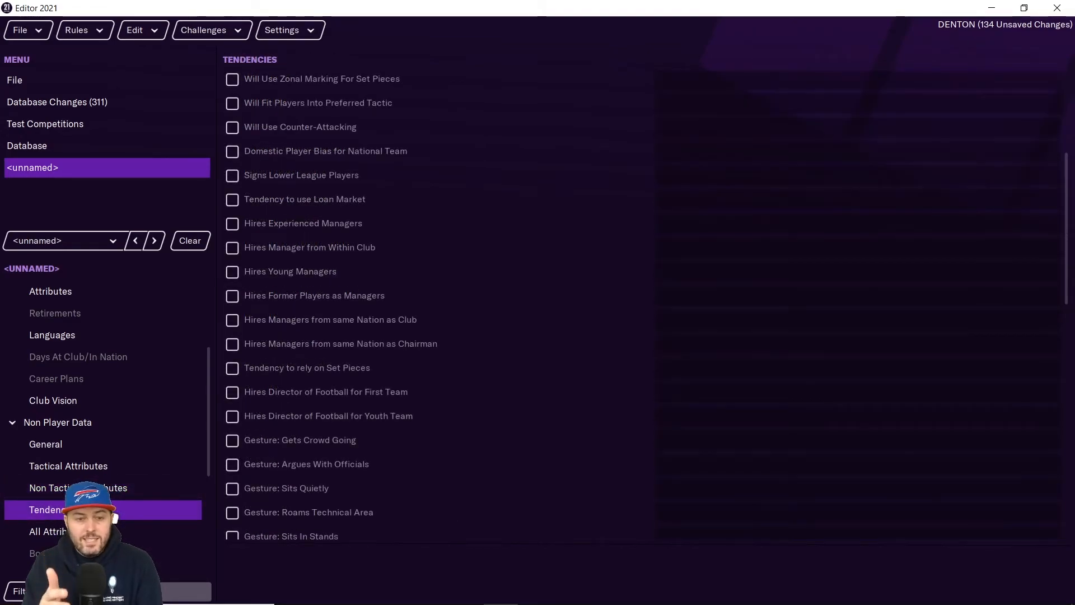
pyautogui.moveTo(1066, 216); pyautogui.dragTo(1071, 437)
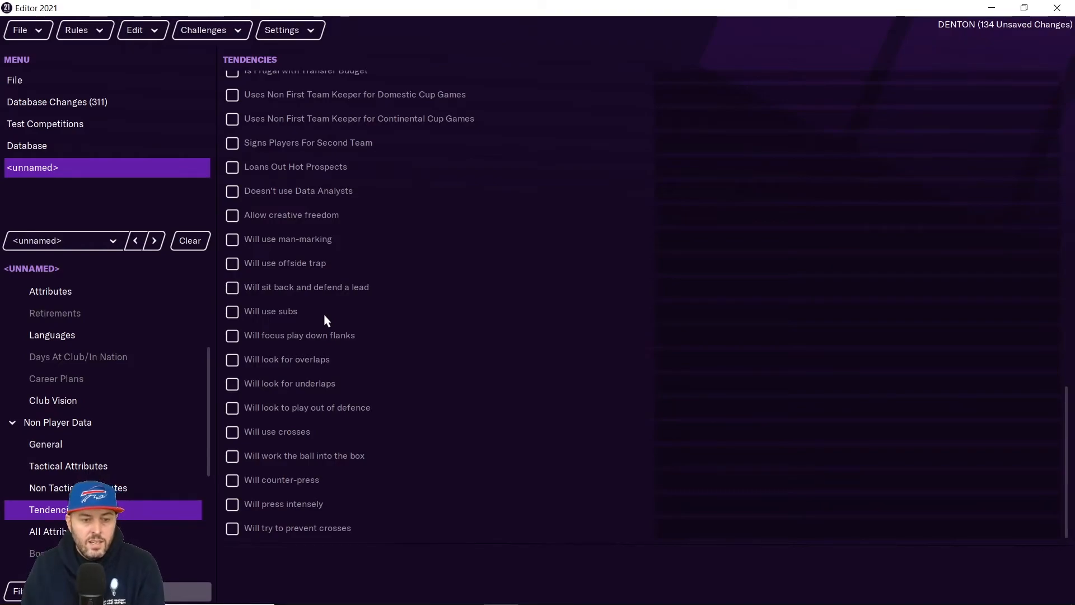
# Step: Assign the new non-player to Denton Town FC in the club contract with the job GK Coach First Team
pyautogui.scroll(3, 134, 476)
pyautogui.click(82, 355)
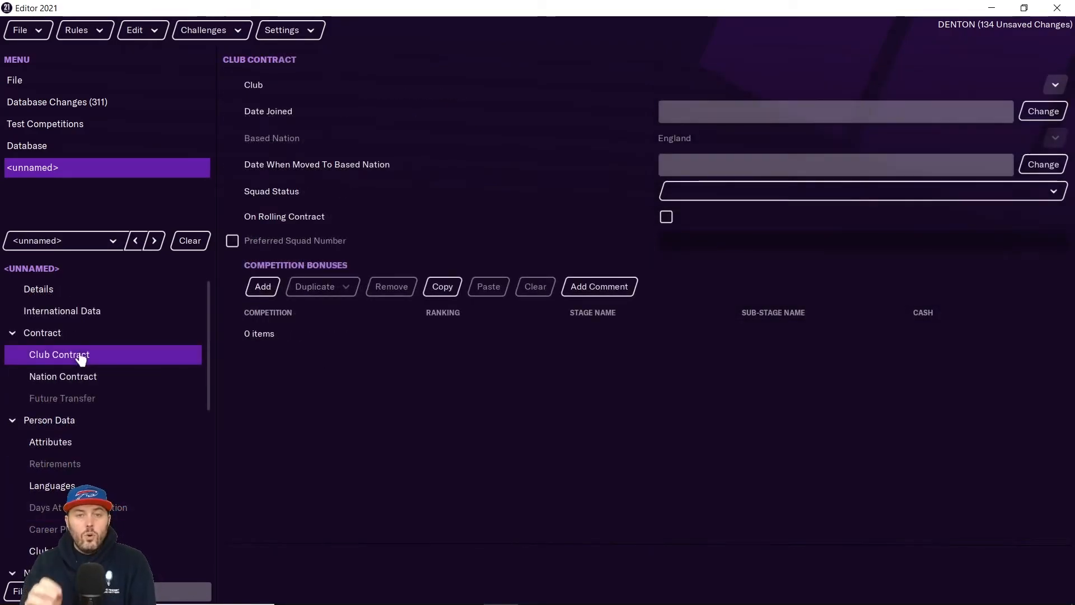
pyautogui.click(1057, 91)
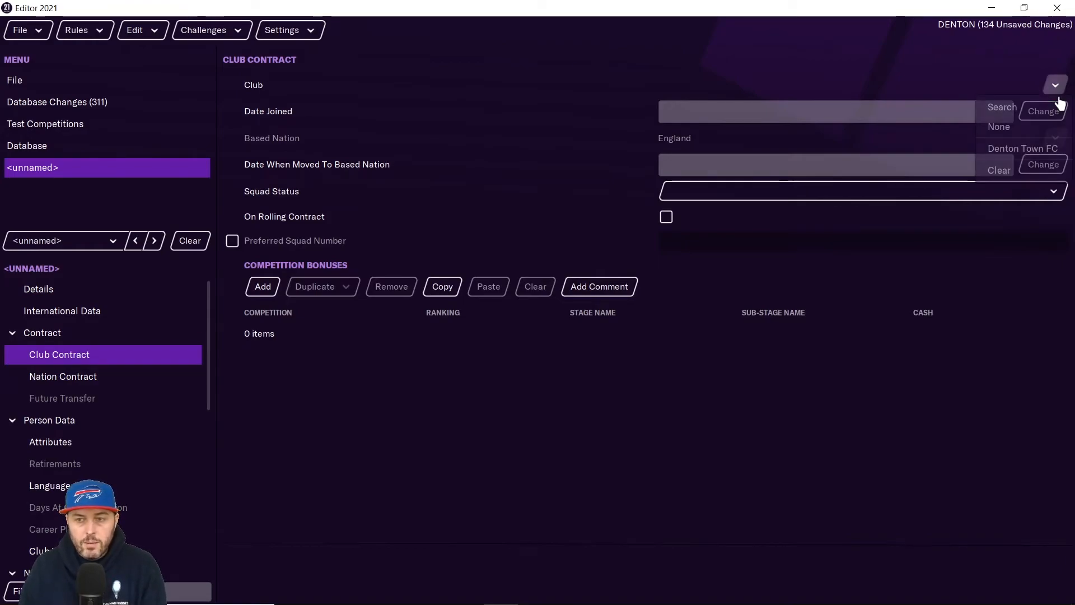
pyautogui.click(1002, 149)
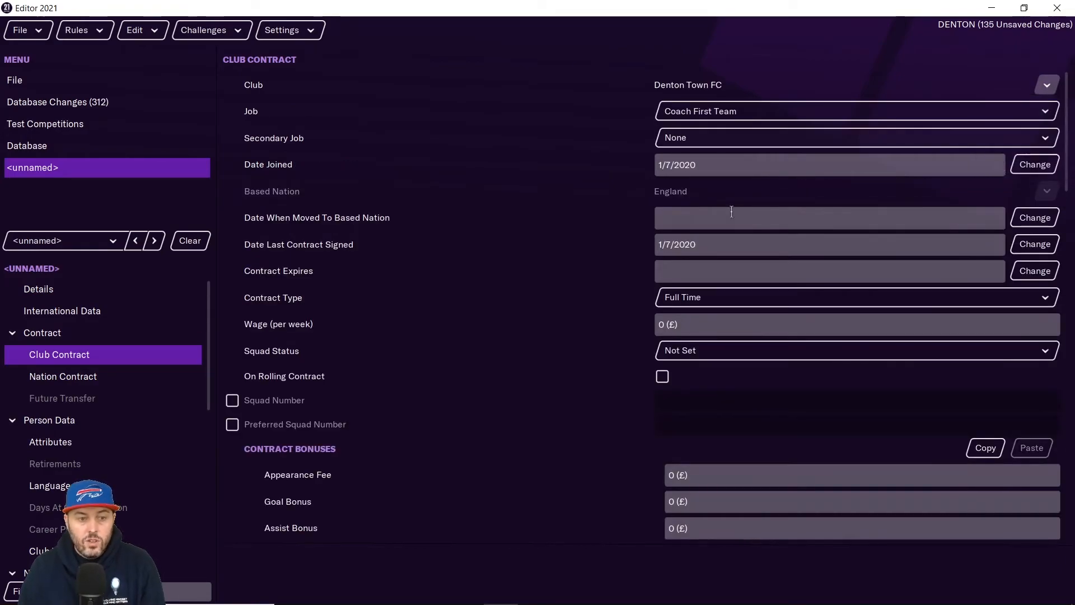
pyautogui.click(773, 111)
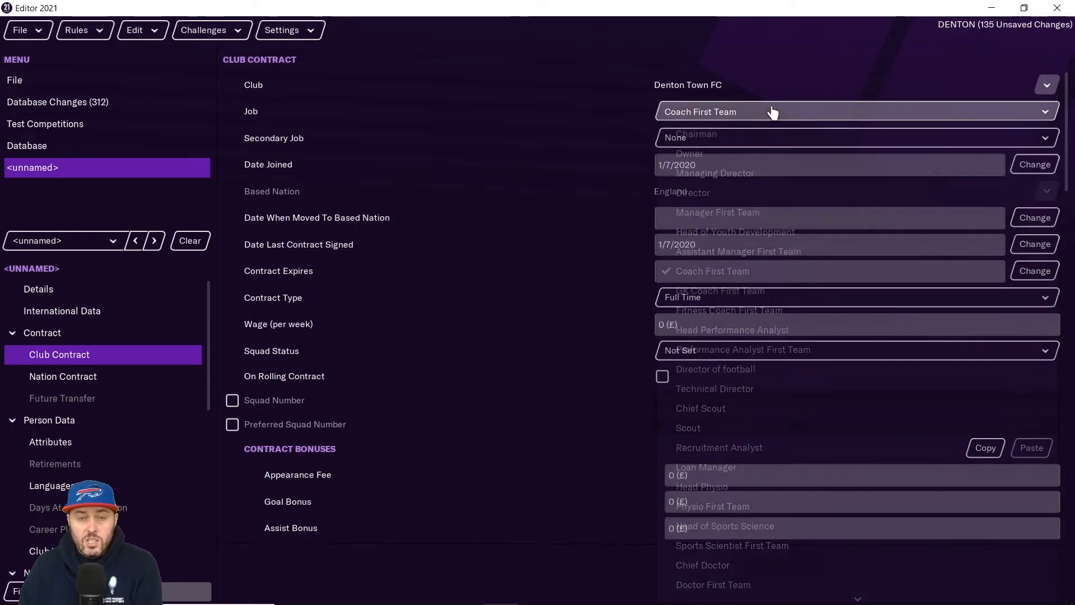
pyautogui.click(815, 292)
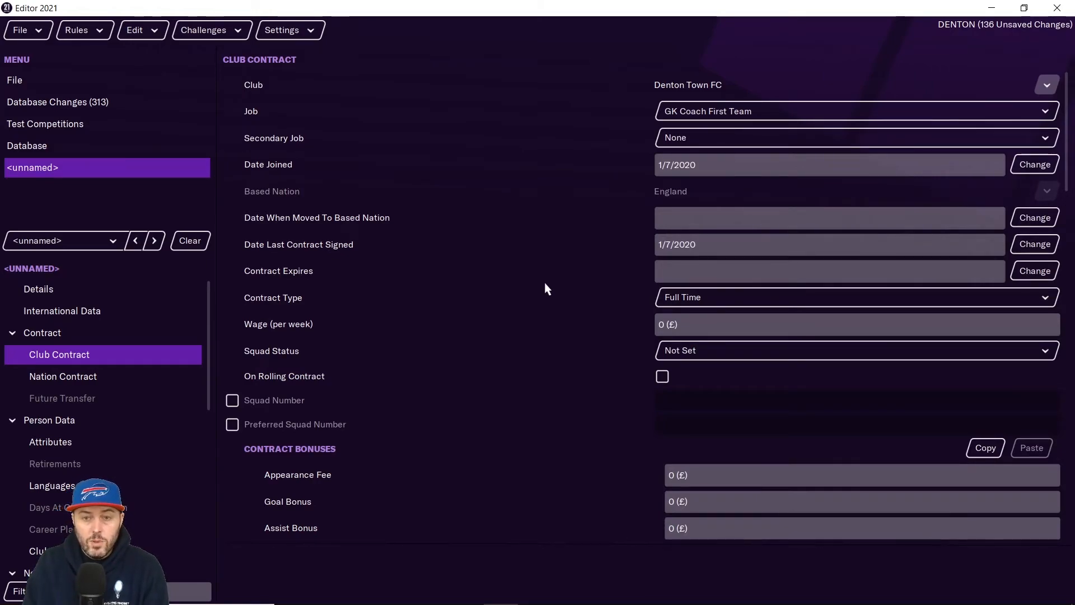
# Step: Look through the available club jobs and the new non-player's disliked people and favourite clubs sections
pyautogui.click(748, 113)
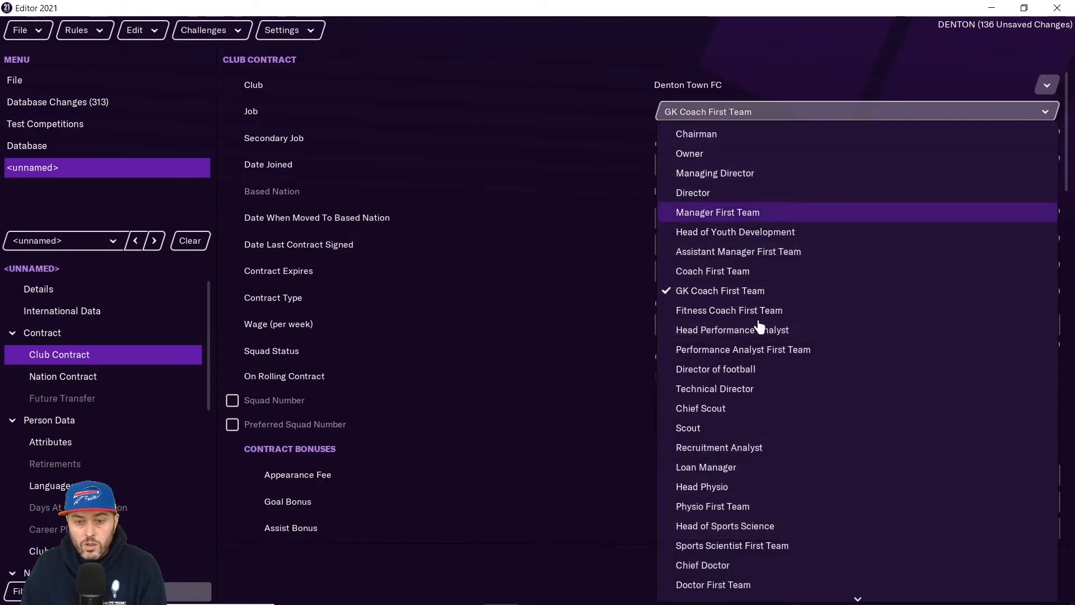
pyautogui.moveTo(861, 603)
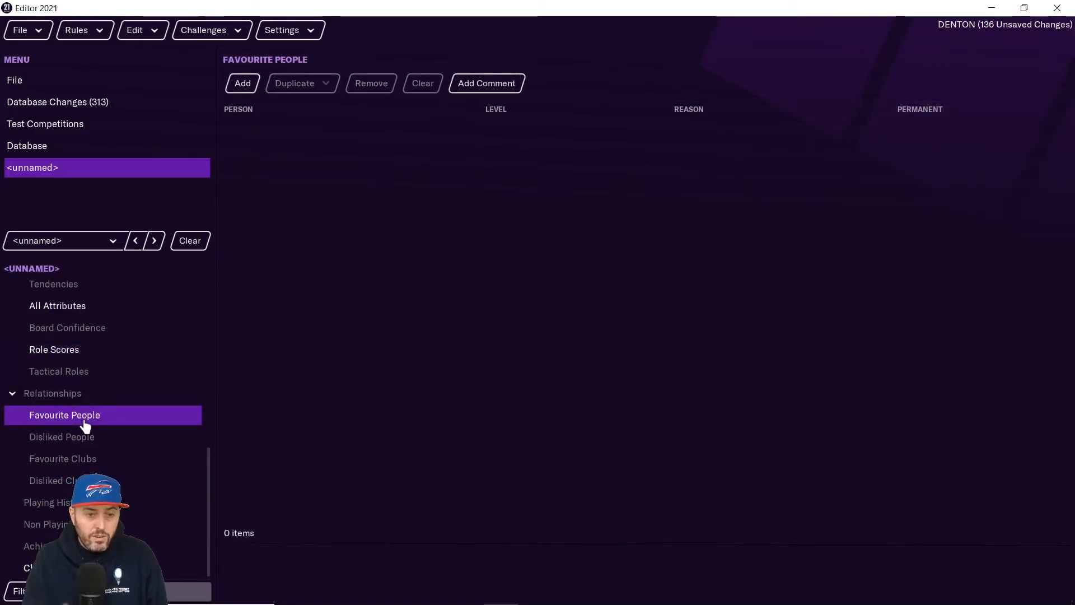
pyautogui.click(59, 440)
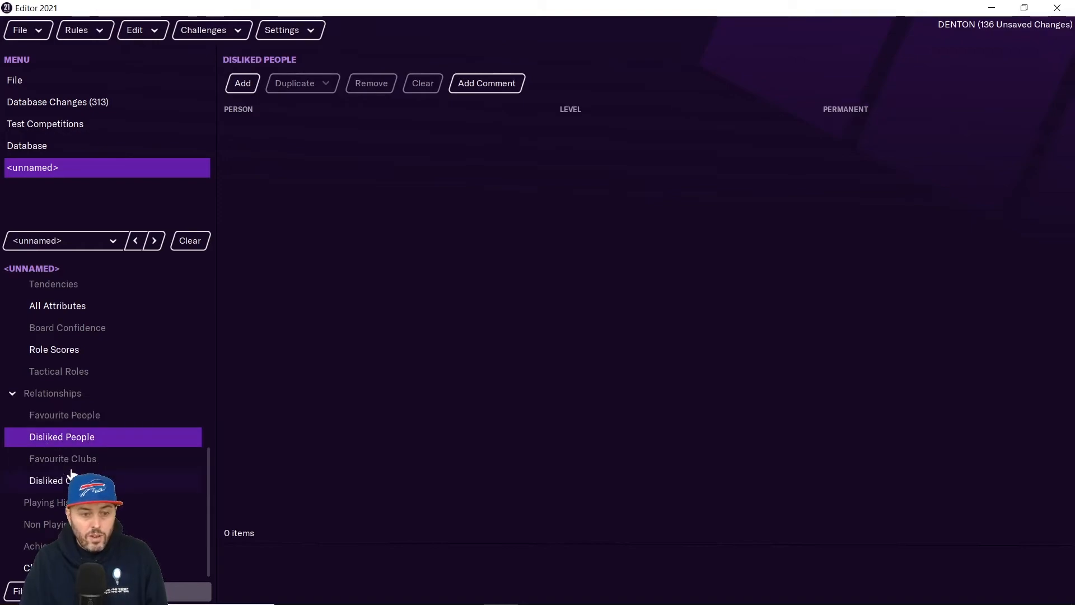
pyautogui.click(72, 460)
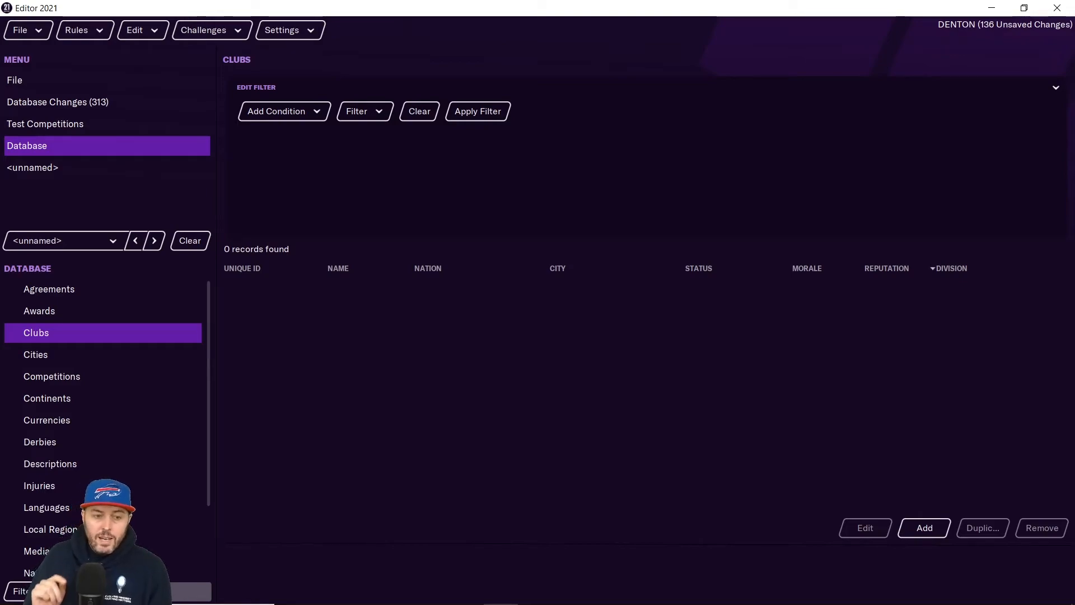
# Step: Create a new media source in the database, set its style to Popular and add Newspaper as a type
pyautogui.moveTo(210, 294); pyautogui.dragTo(215, 432)
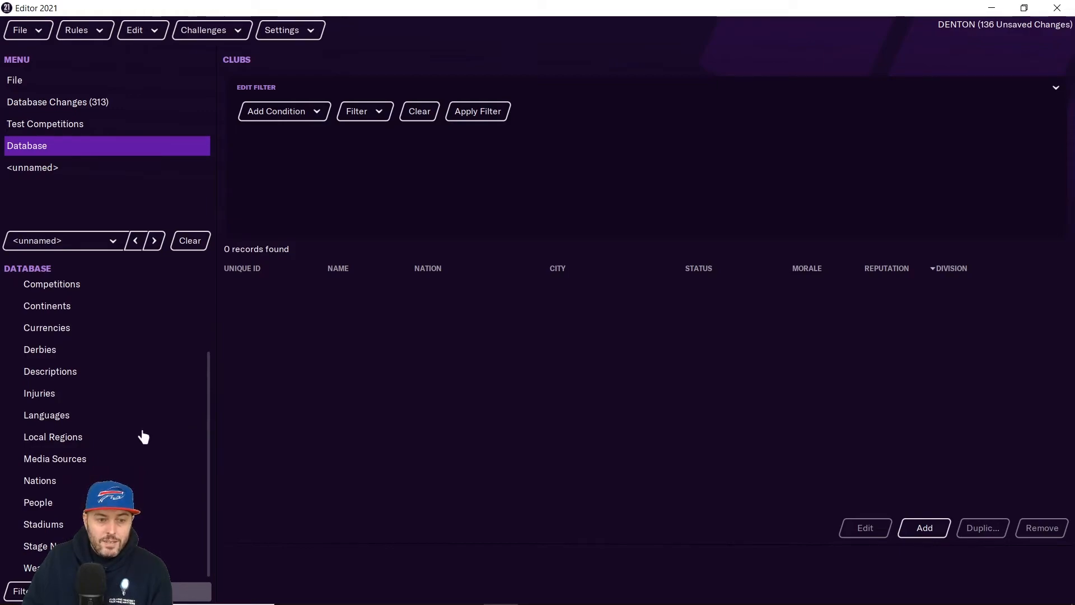
pyautogui.click(111, 465)
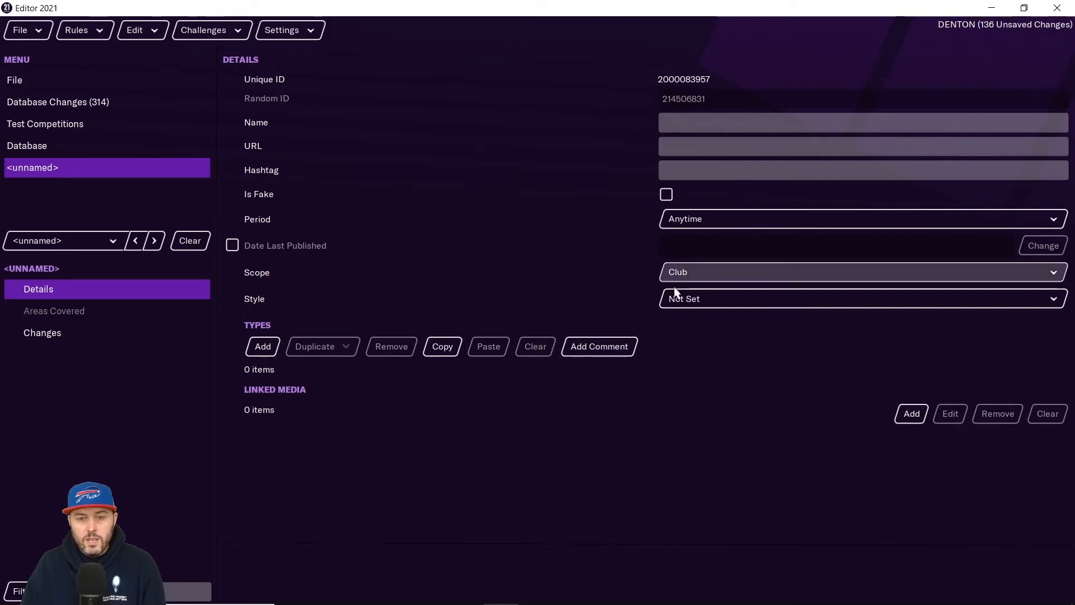
pyautogui.click(694, 302)
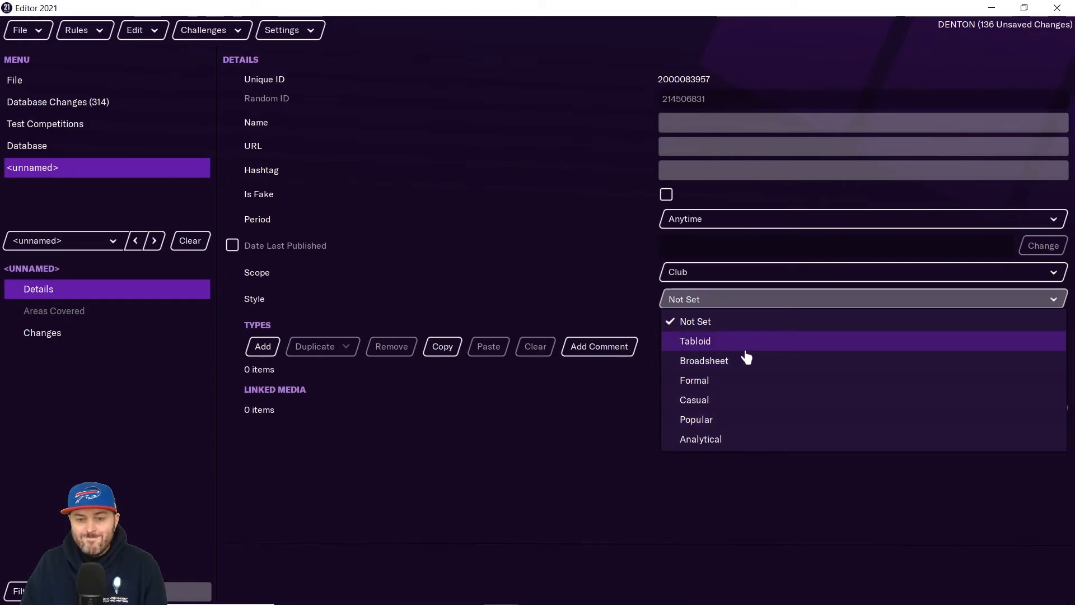
pyautogui.click(729, 420)
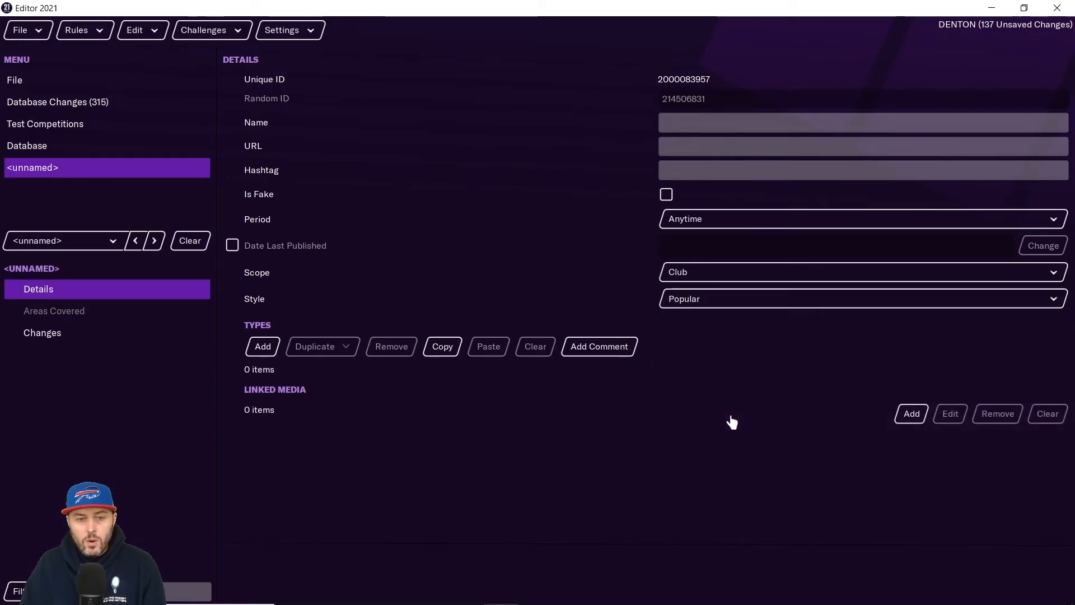
pyautogui.click(275, 347)
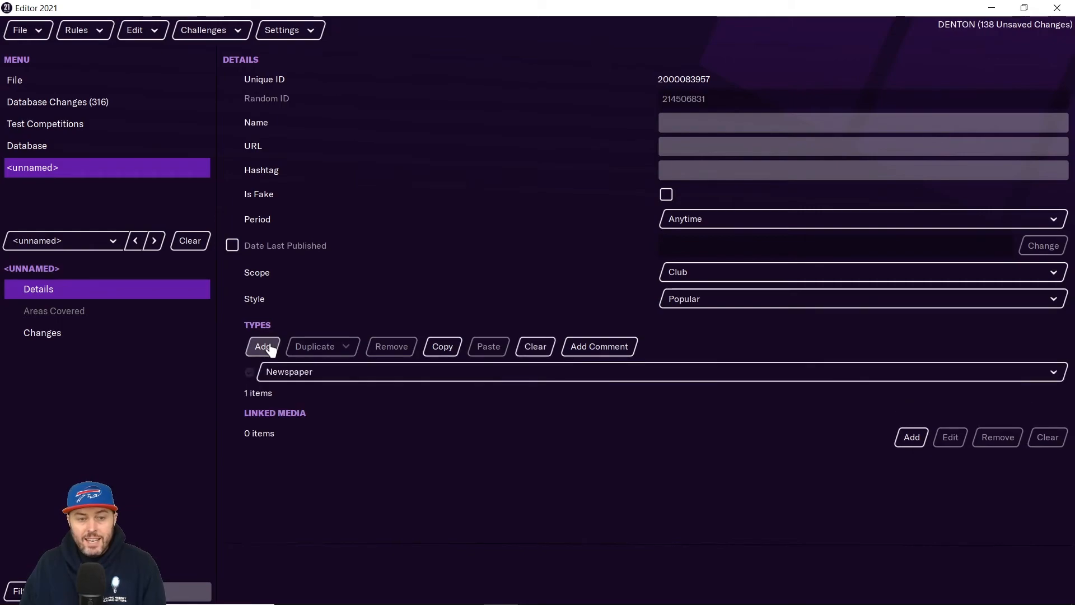
# Step: Change the media source's type to Radio, name it Town Radio and view the available publication periods
pyautogui.click(289, 373)
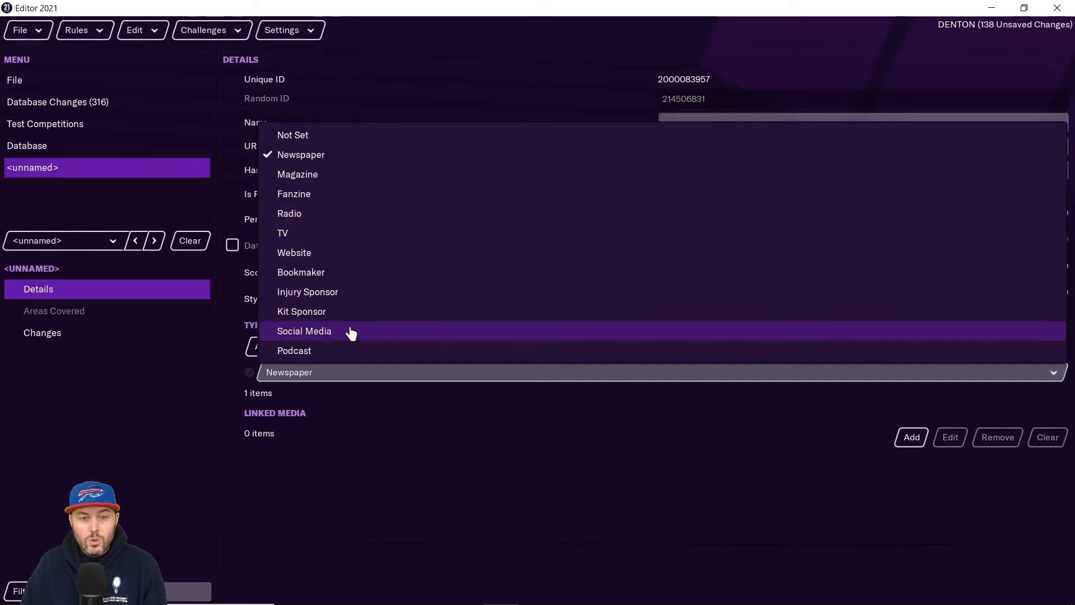
pyautogui.click(356, 218)
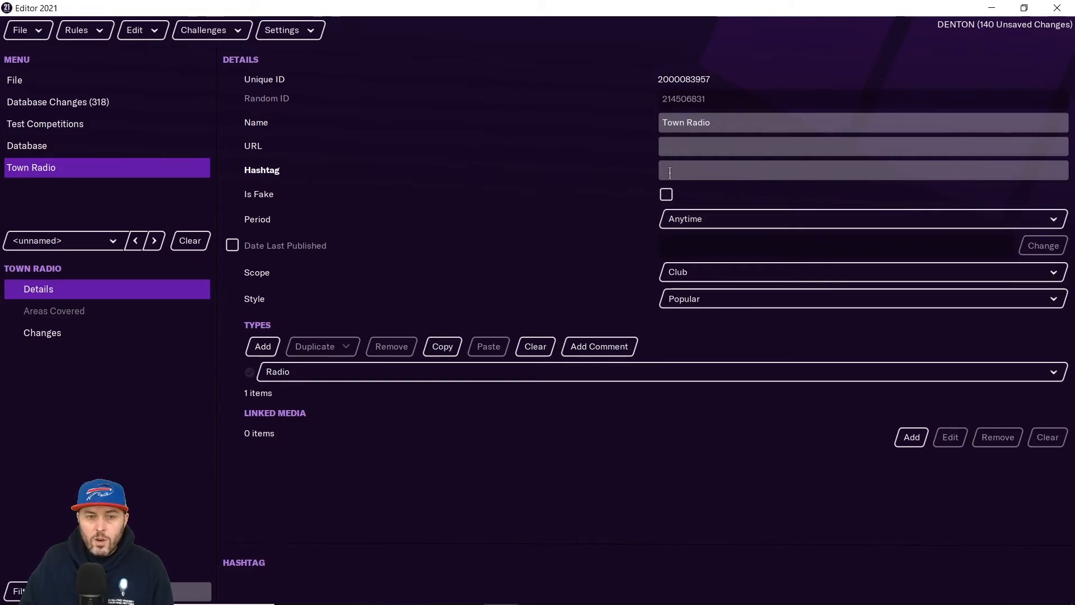
pyautogui.click(693, 225)
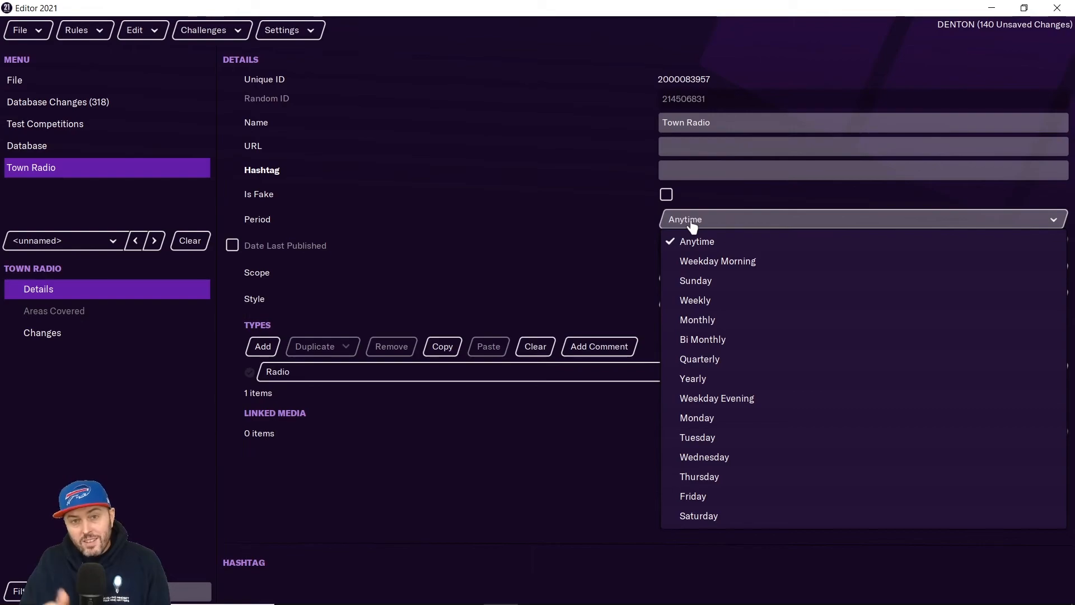
# Step: Add a club to the areas covered by the Town Radio media source
pyautogui.click(111, 318)
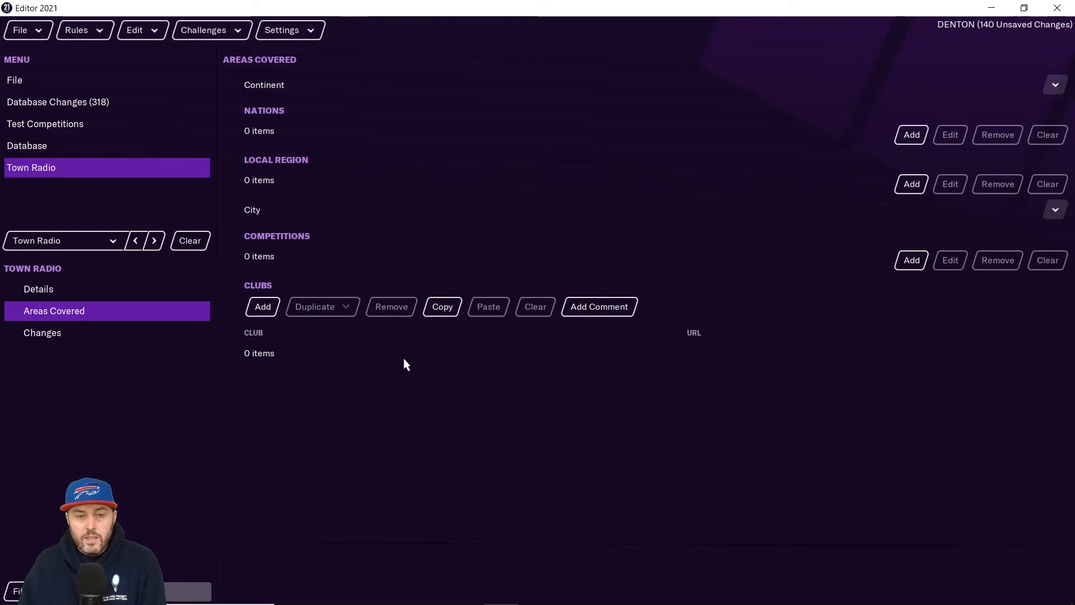
pyautogui.click(263, 307)
pyautogui.click(671, 357)
pyautogui.click(702, 420)
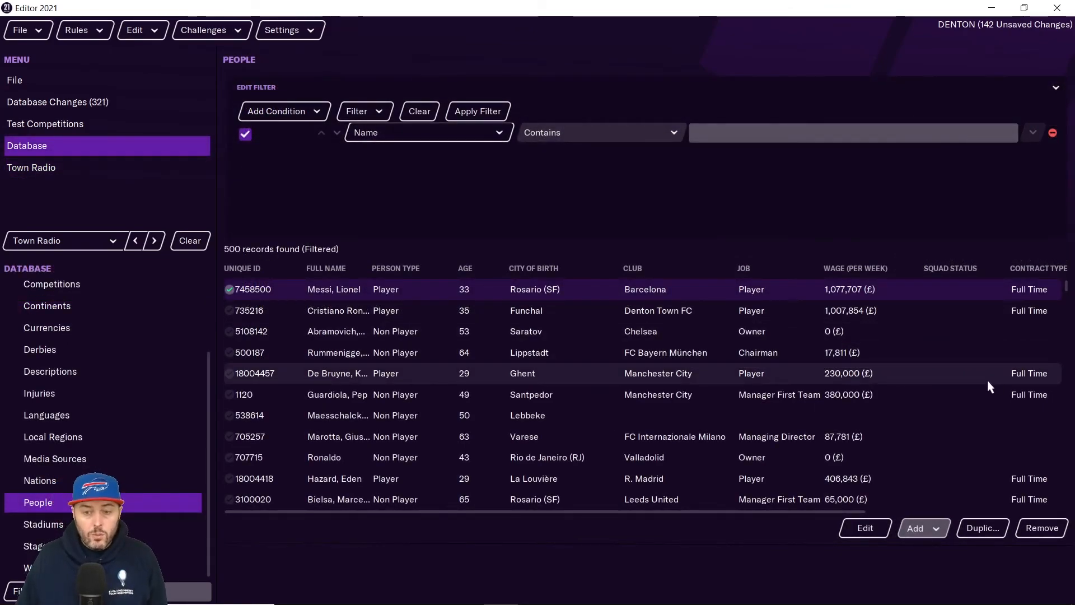
# Step: Add a new Journalist to the people database and examine the international data, attributes and journalist data, including employer and writing style
pyautogui.click(932, 529)
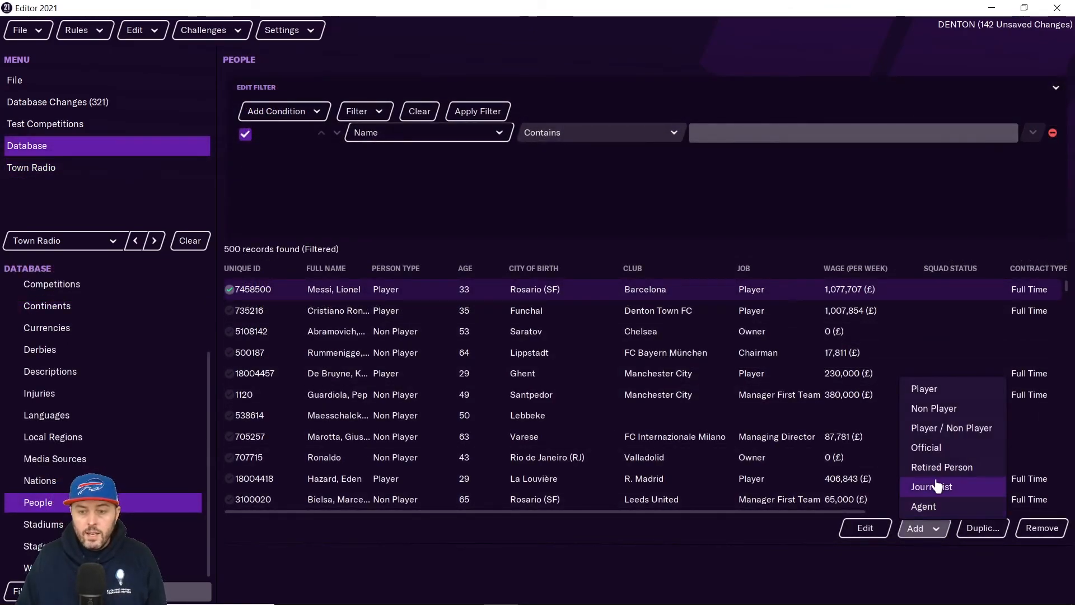
pyautogui.click(934, 487)
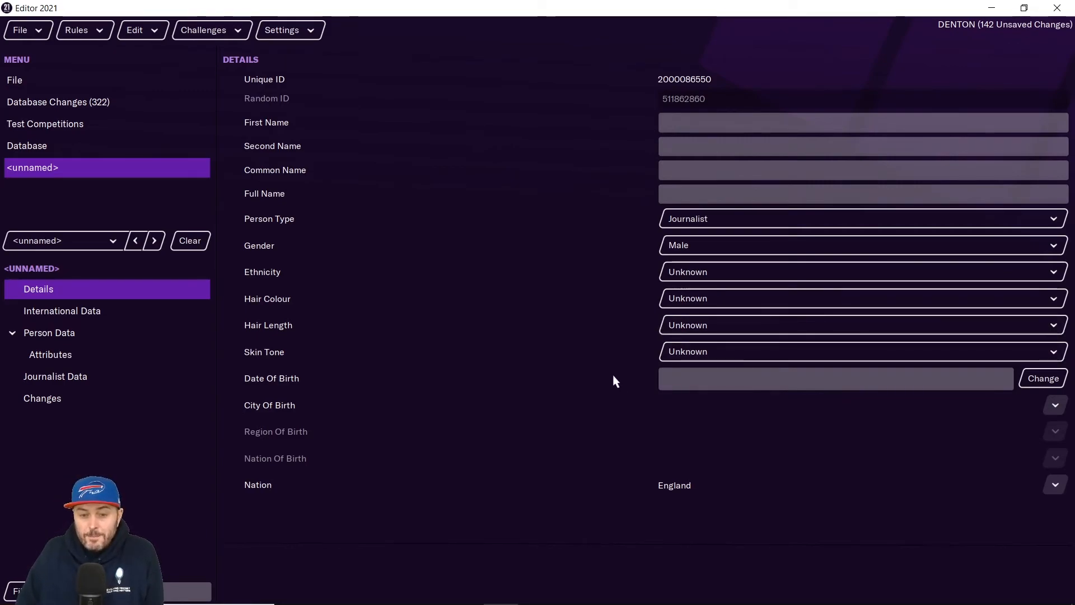
pyautogui.click(107, 315)
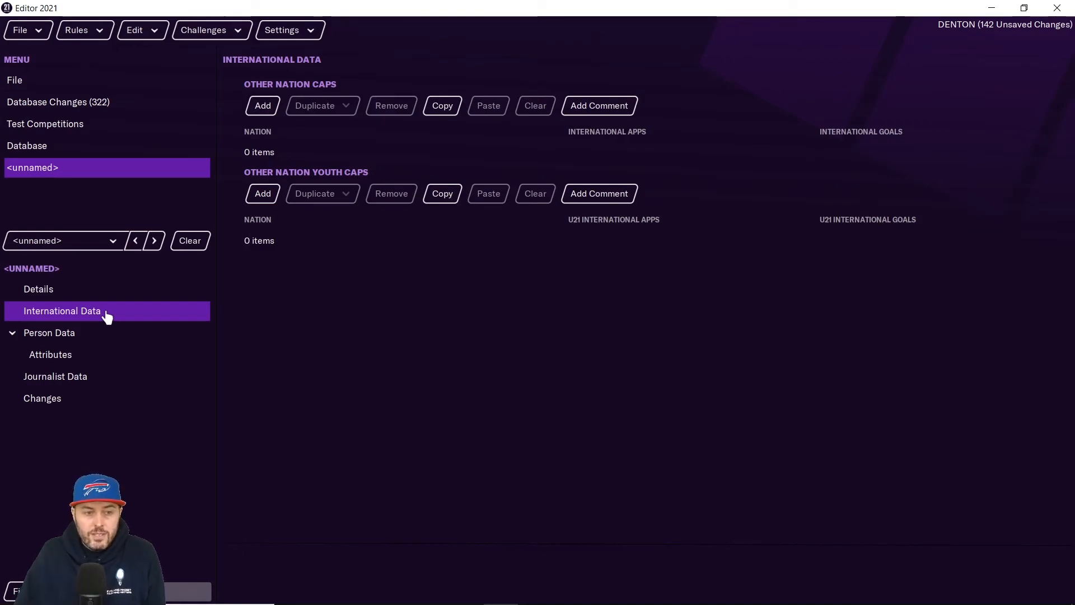
pyautogui.click(54, 358)
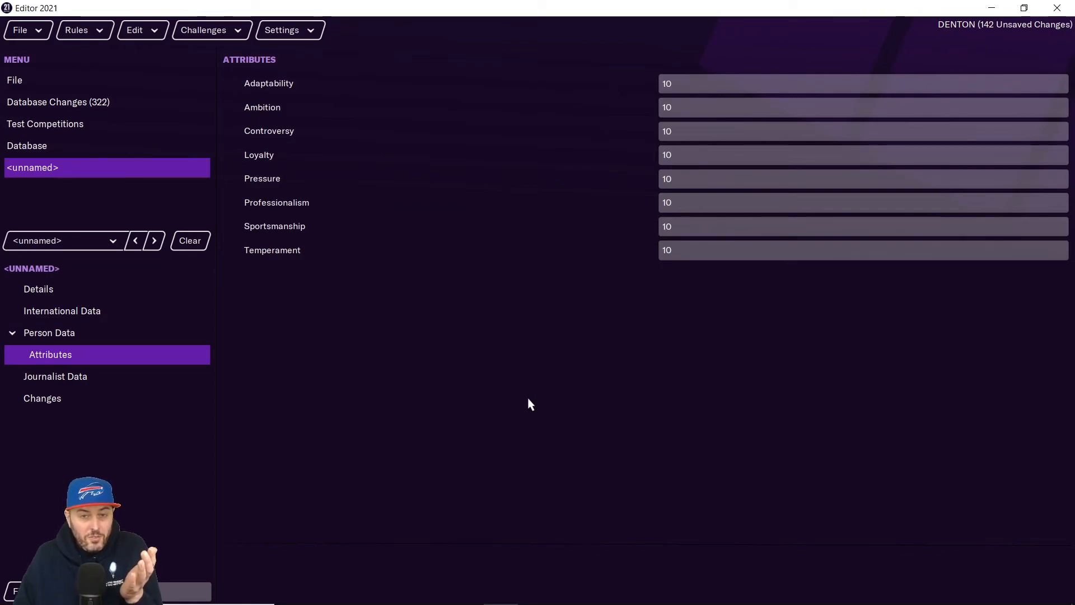
pyautogui.click(66, 379)
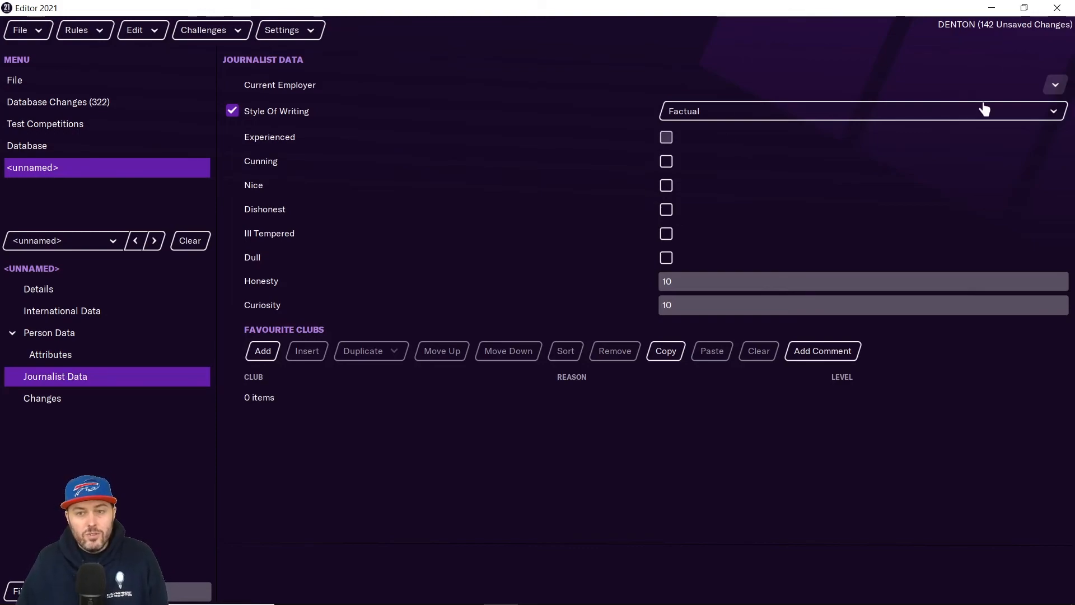
pyautogui.click(1063, 88)
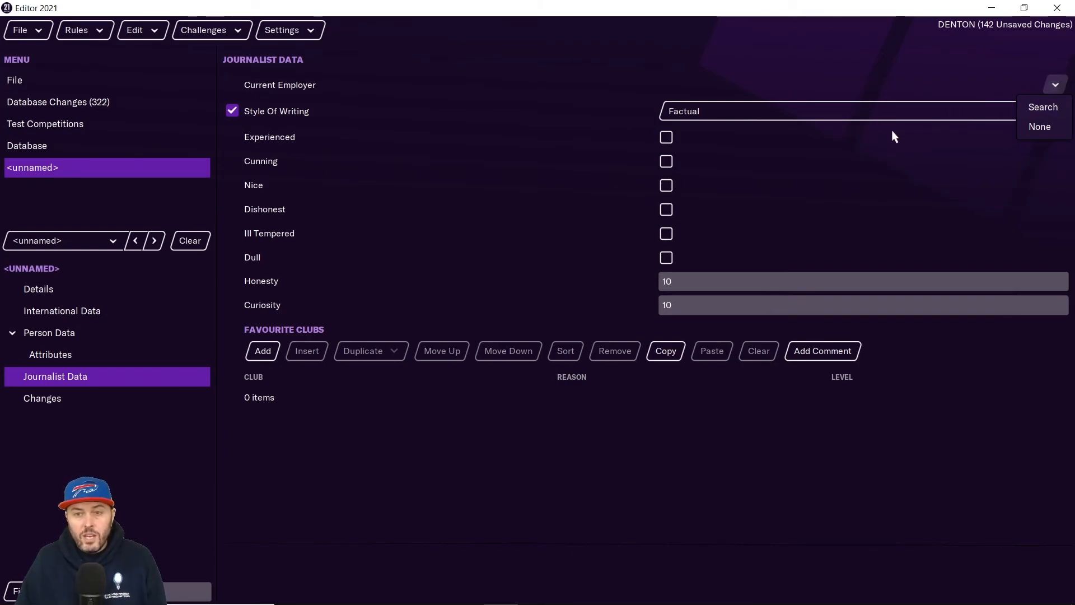
pyautogui.click(840, 110)
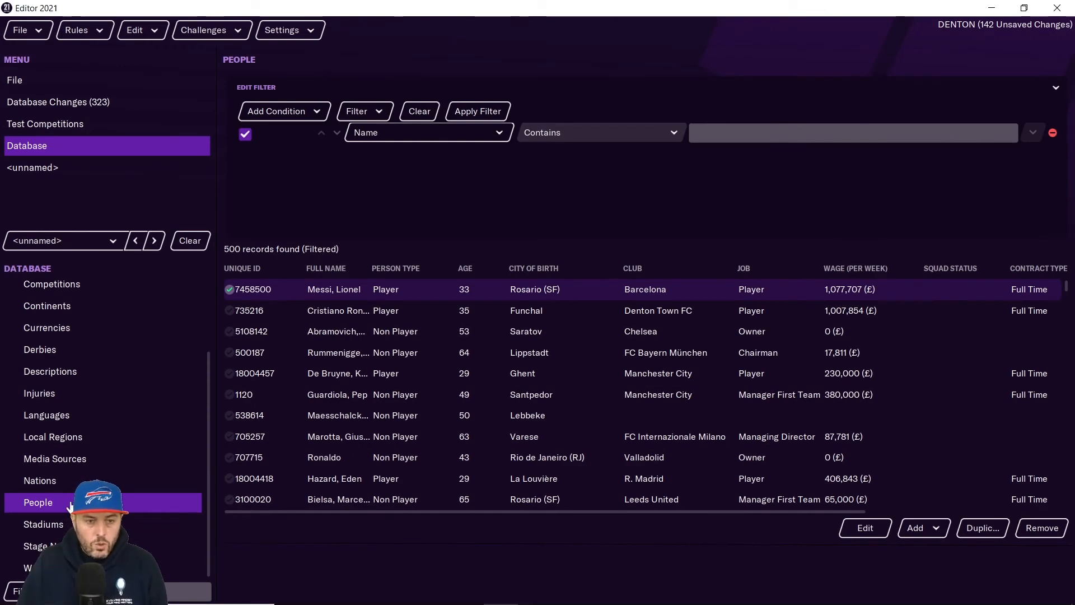
# Step: Add a new Agent to the people database and examine the agent data, including the scope options and clients
pyautogui.click(918, 527)
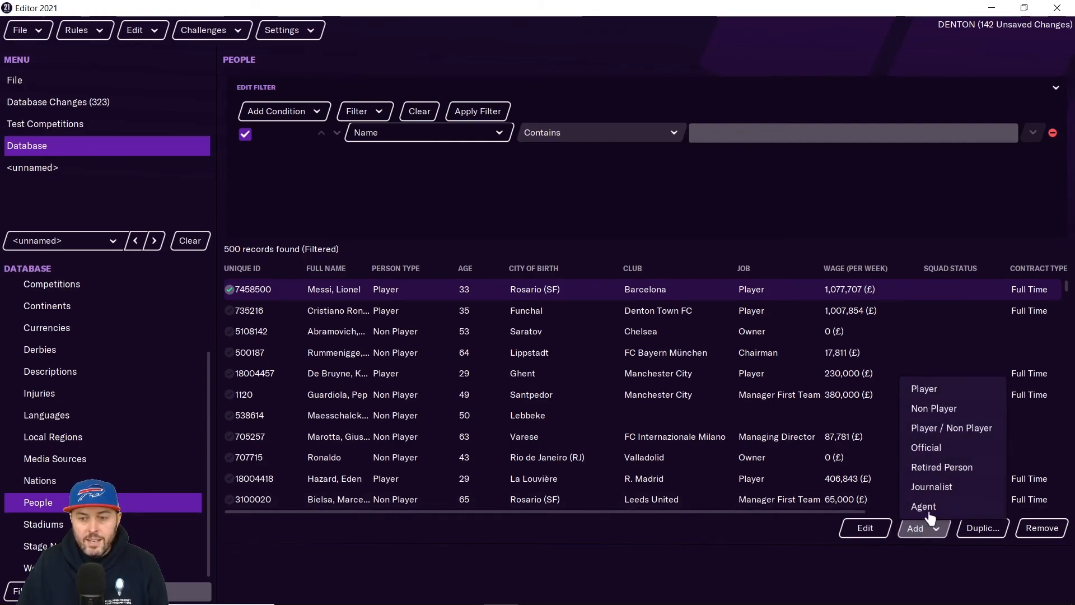
pyautogui.click(929, 508)
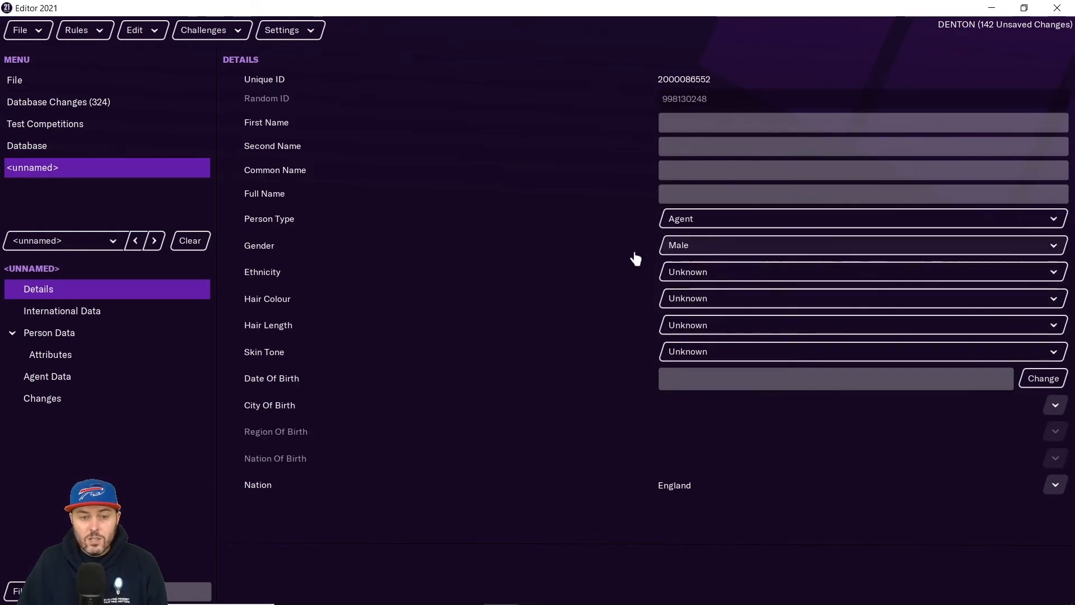
pyautogui.click(88, 385)
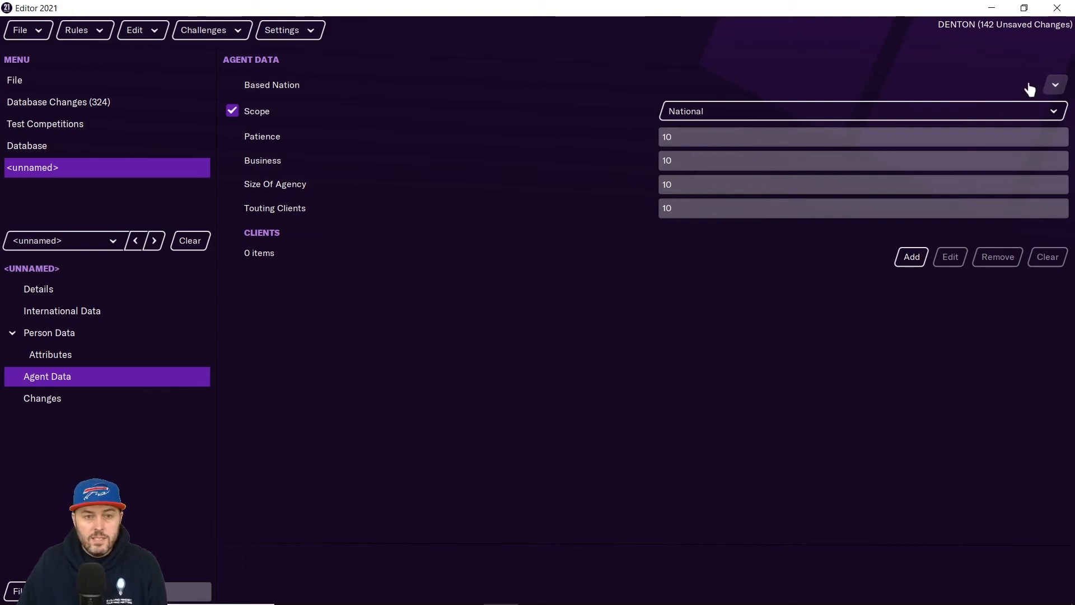
pyautogui.click(850, 123)
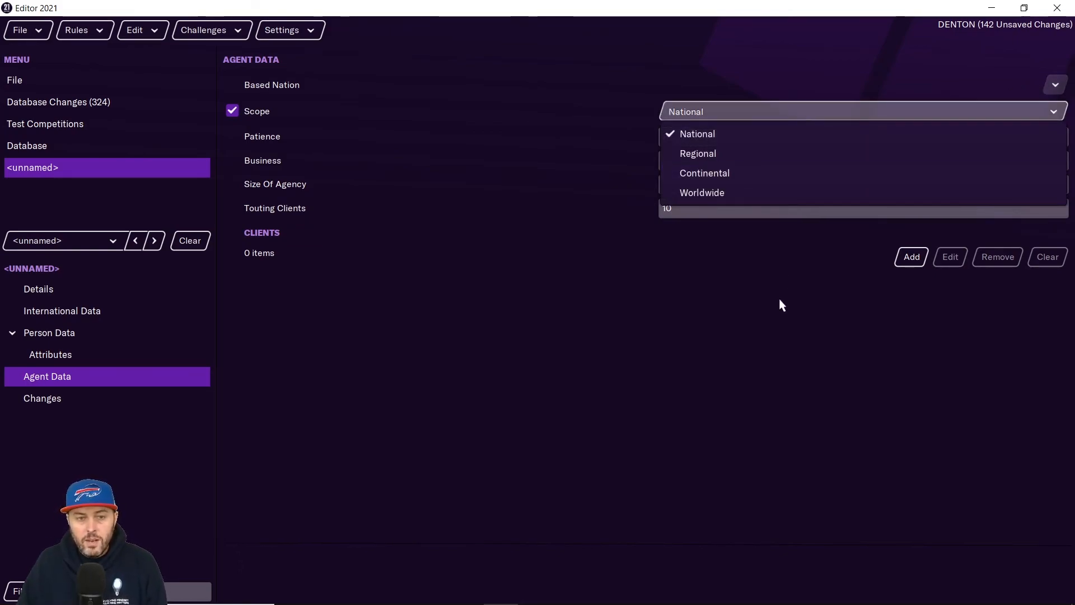
pyautogui.click(776, 239)
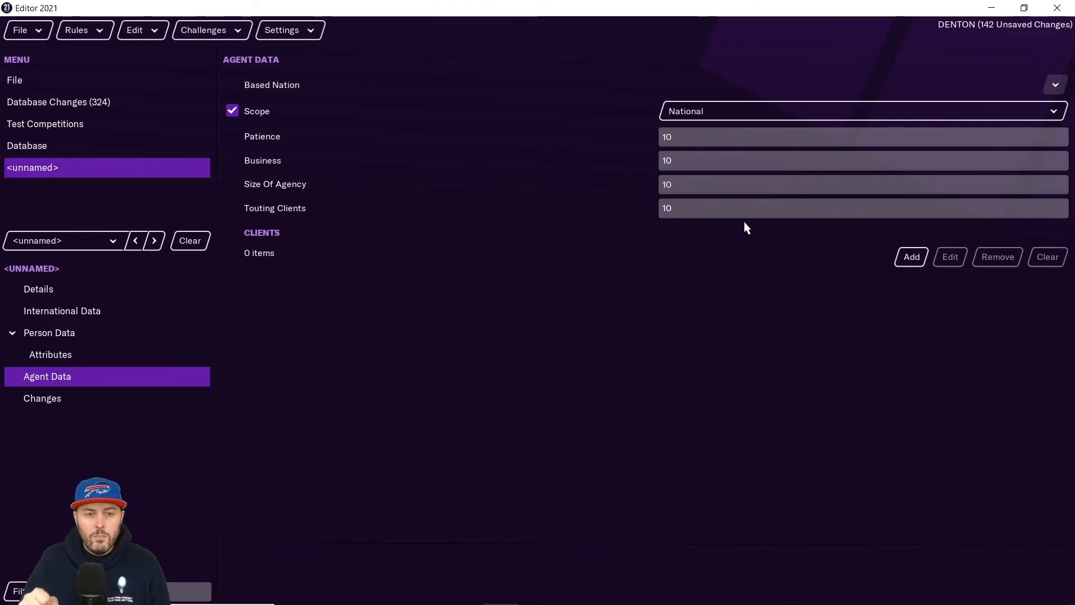
pyautogui.click(921, 269)
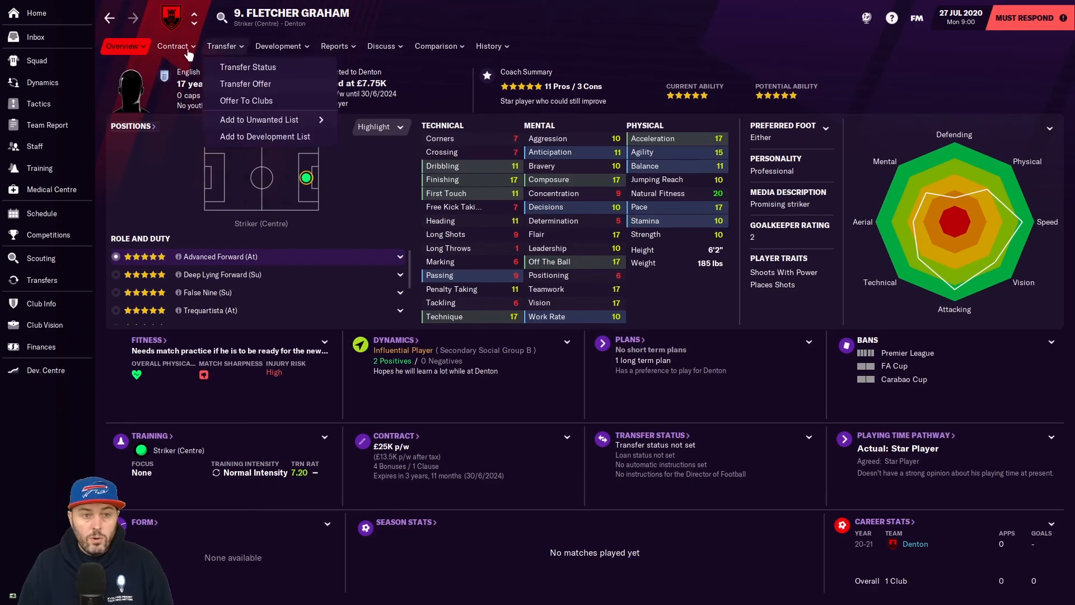
# Step: Switch to Football Manager and check the custom striker's personal information and the chairman in Denton's staff list
pyautogui.moveTo(129, 46)
pyautogui.click(149, 117)
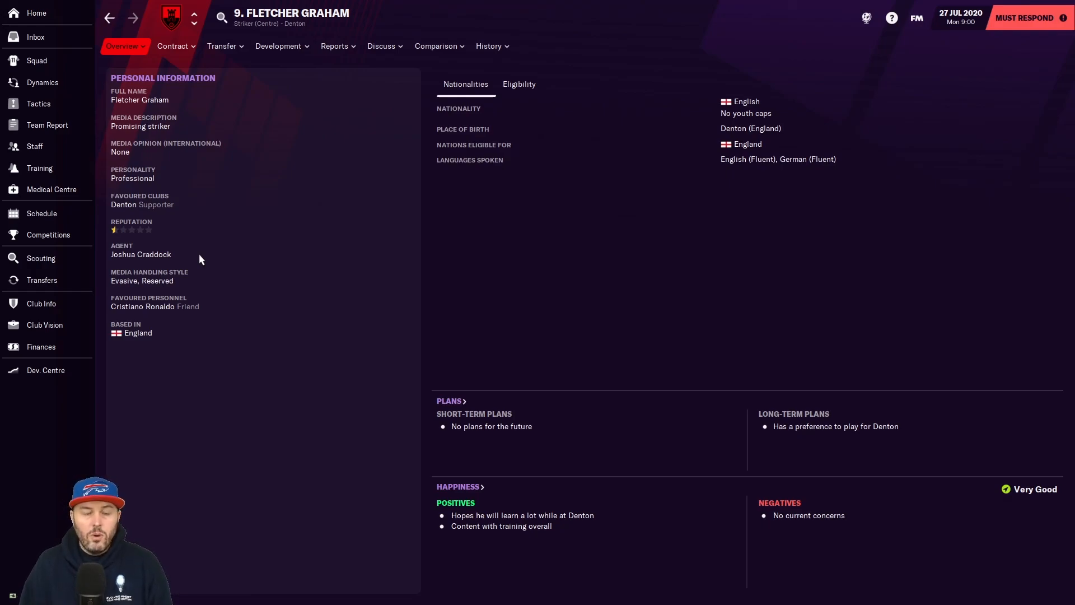
pyautogui.click(35, 147)
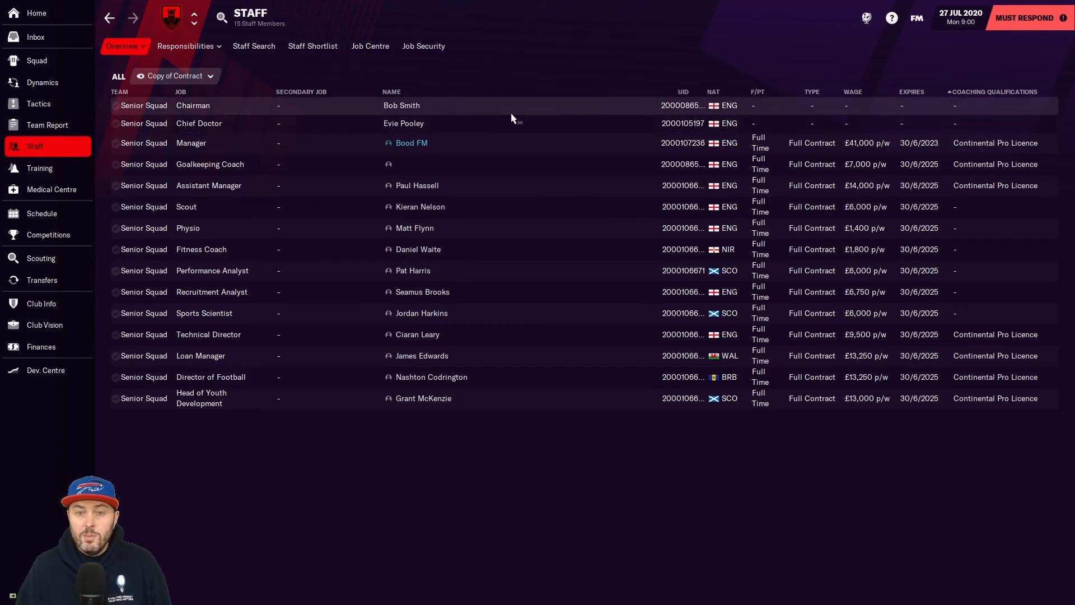
pyautogui.click(429, 105)
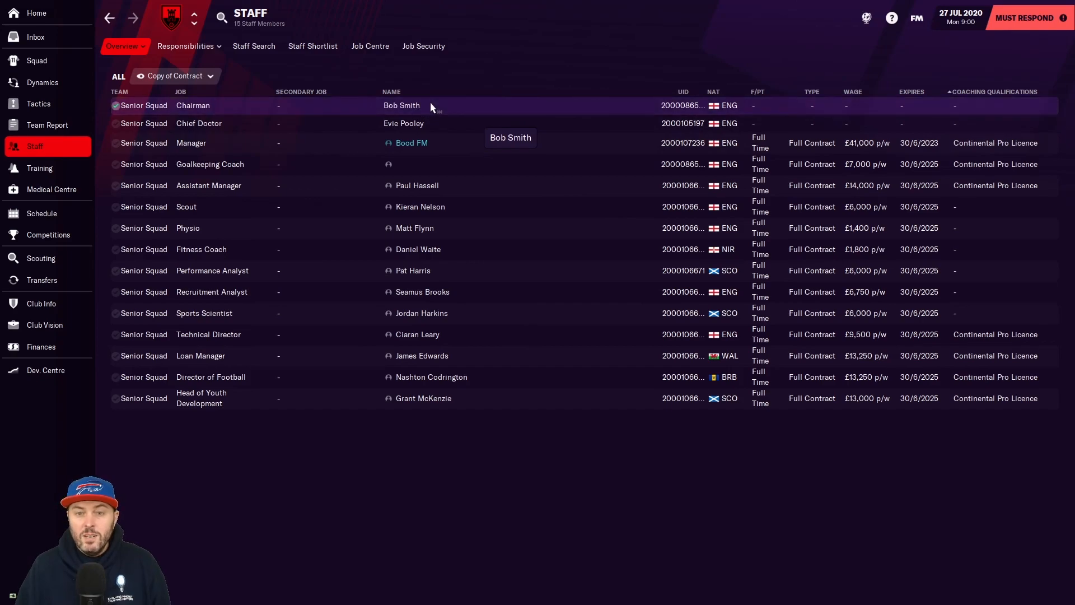